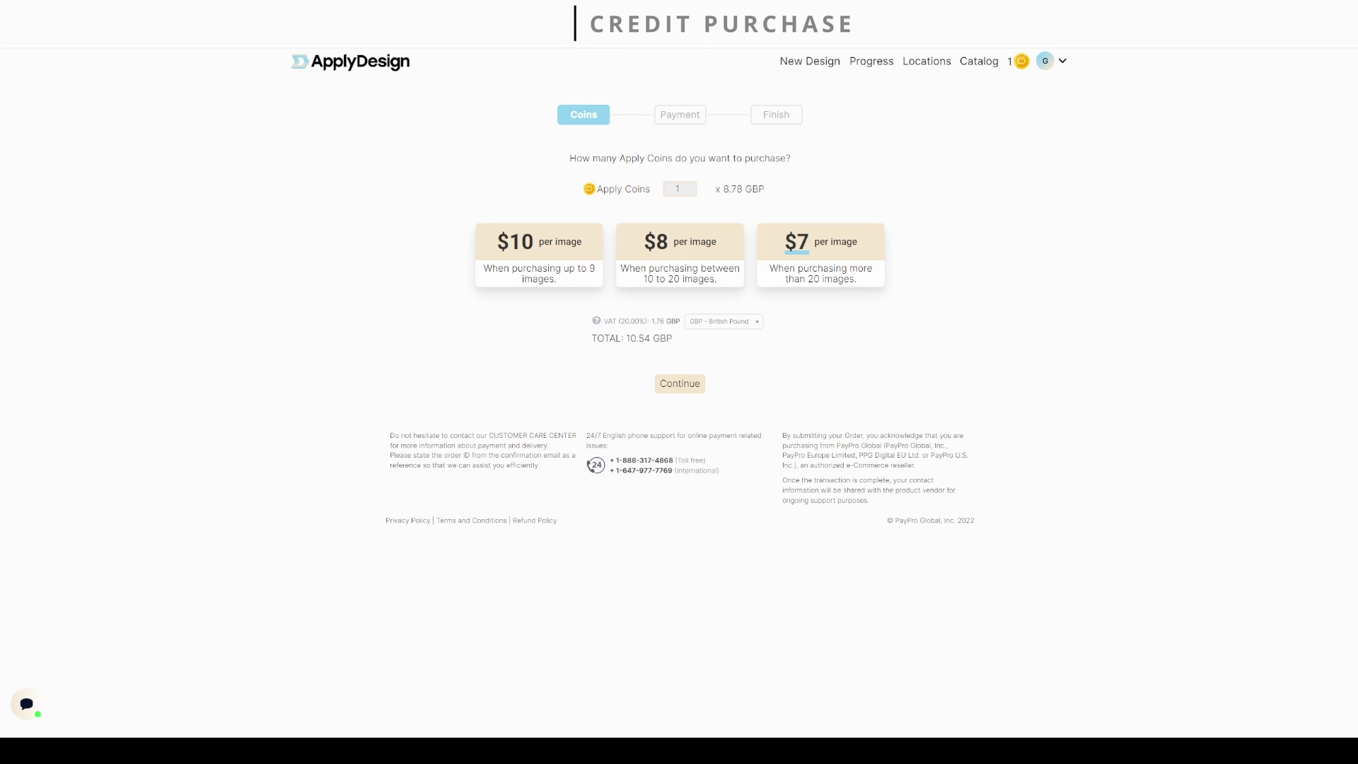
Step: Proceed with the purchase of 1 Apply Coin and upload the 360 image for a new design
click(679, 383)
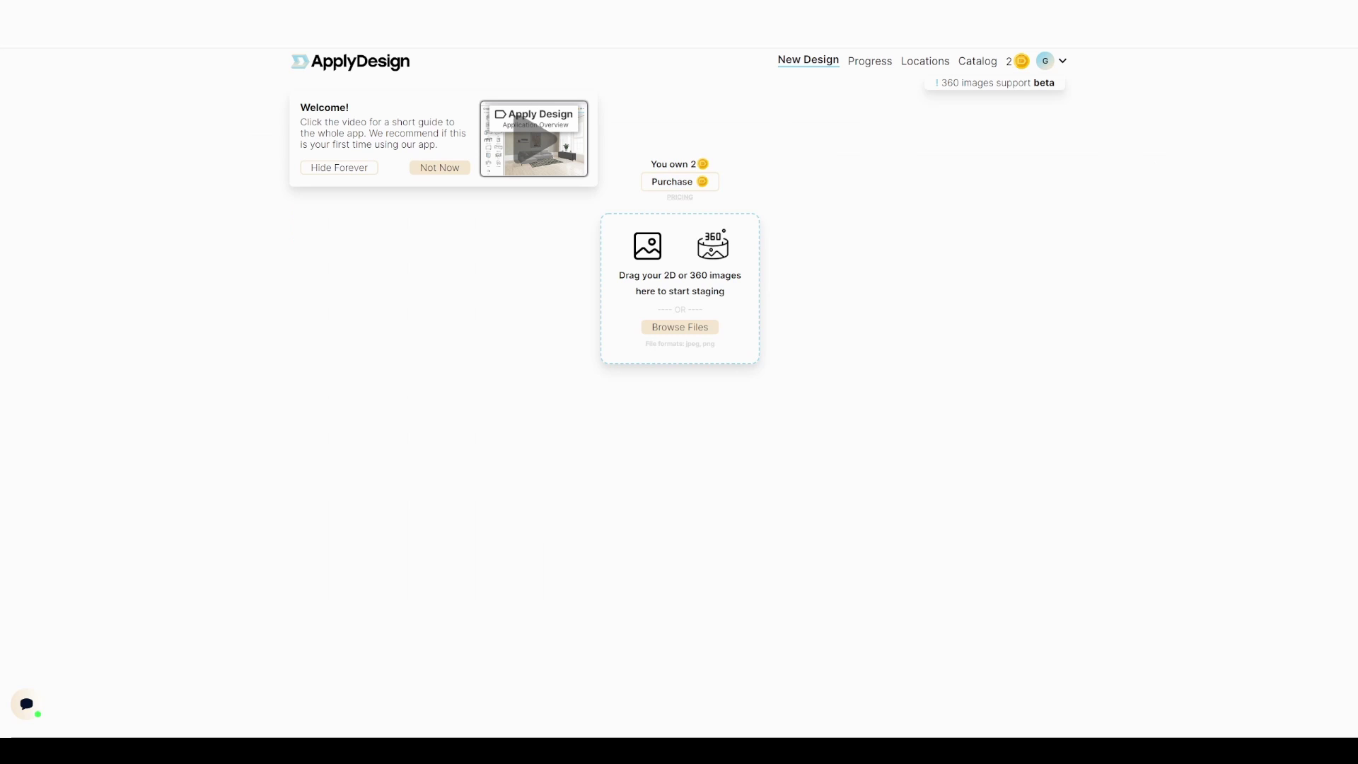
drag(1344, 297, 734, 283)
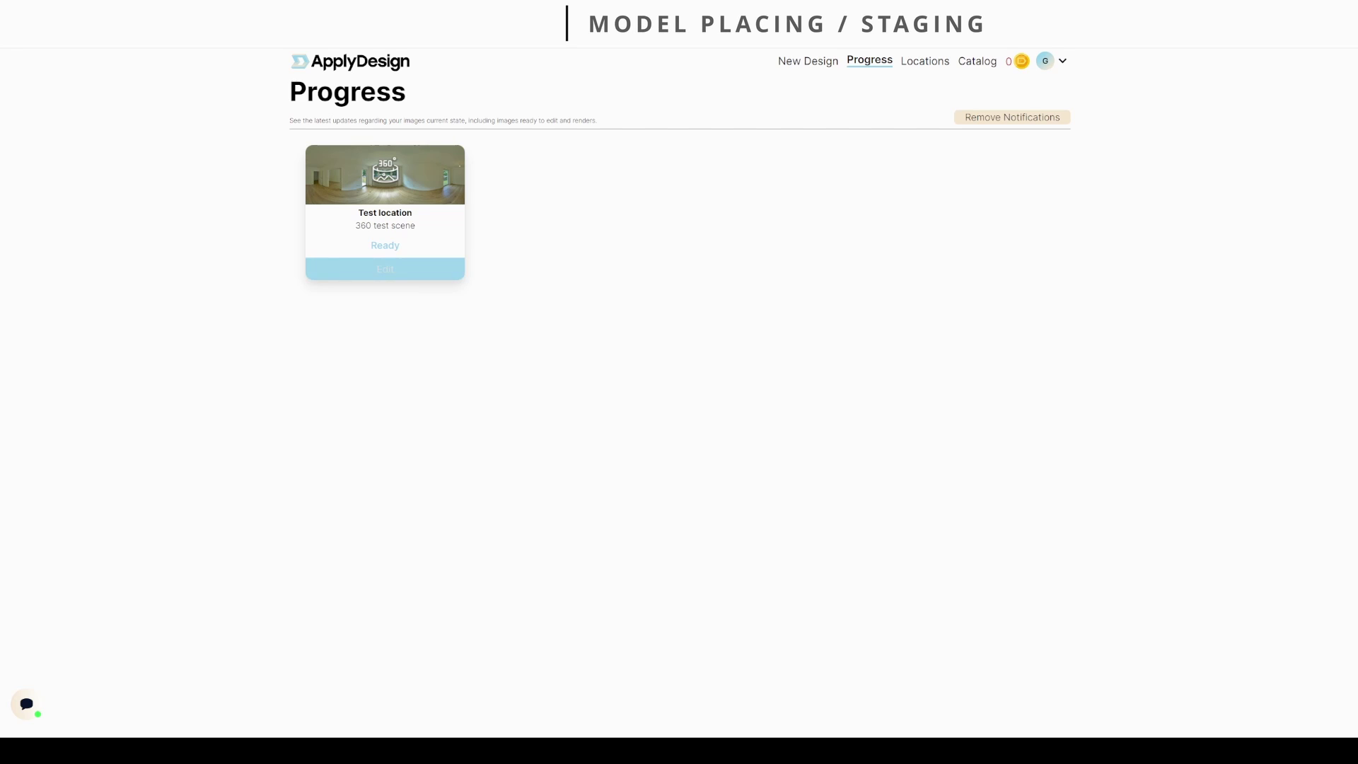
Step: Open the 360 test scene of Test location for editing and show the Living Rooms room bundles
click(385, 270)
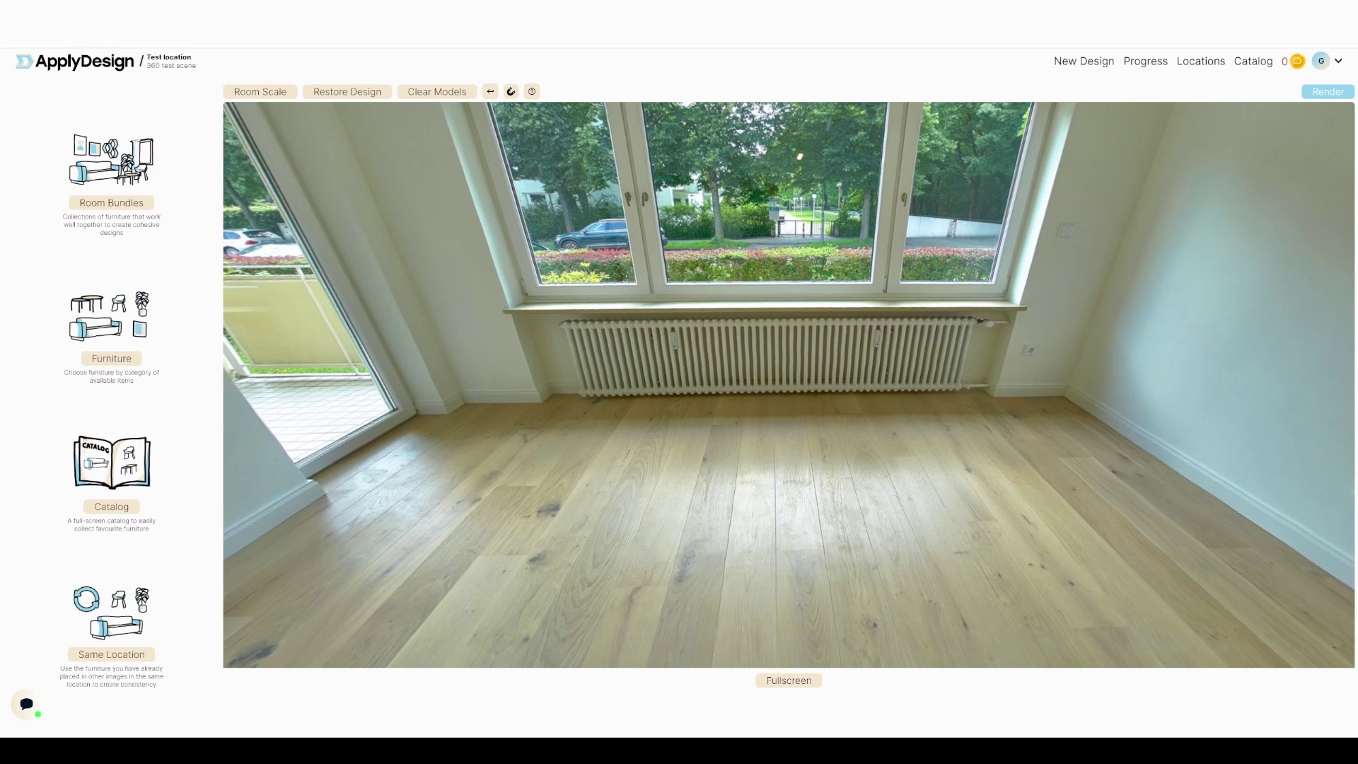
click(111, 203)
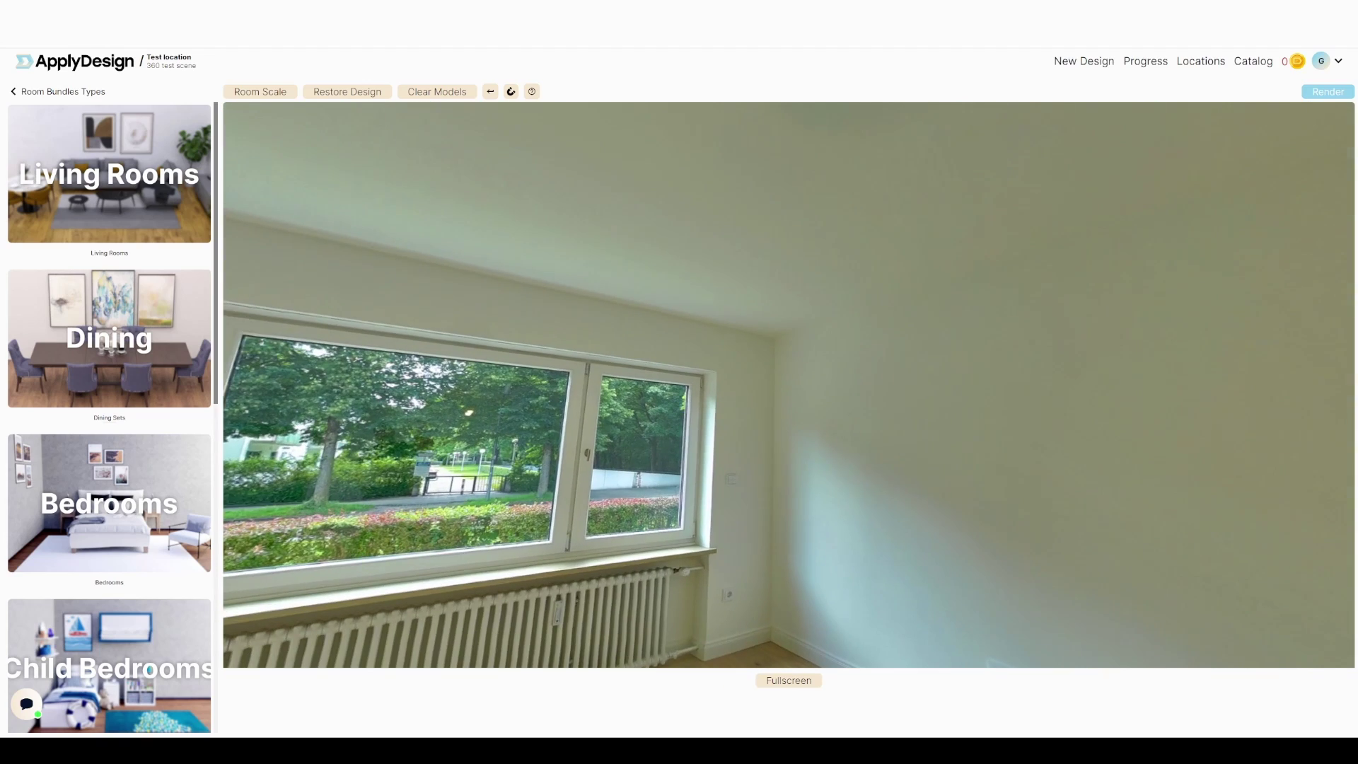
click(109, 190)
drag(991, 551, 397, 233)
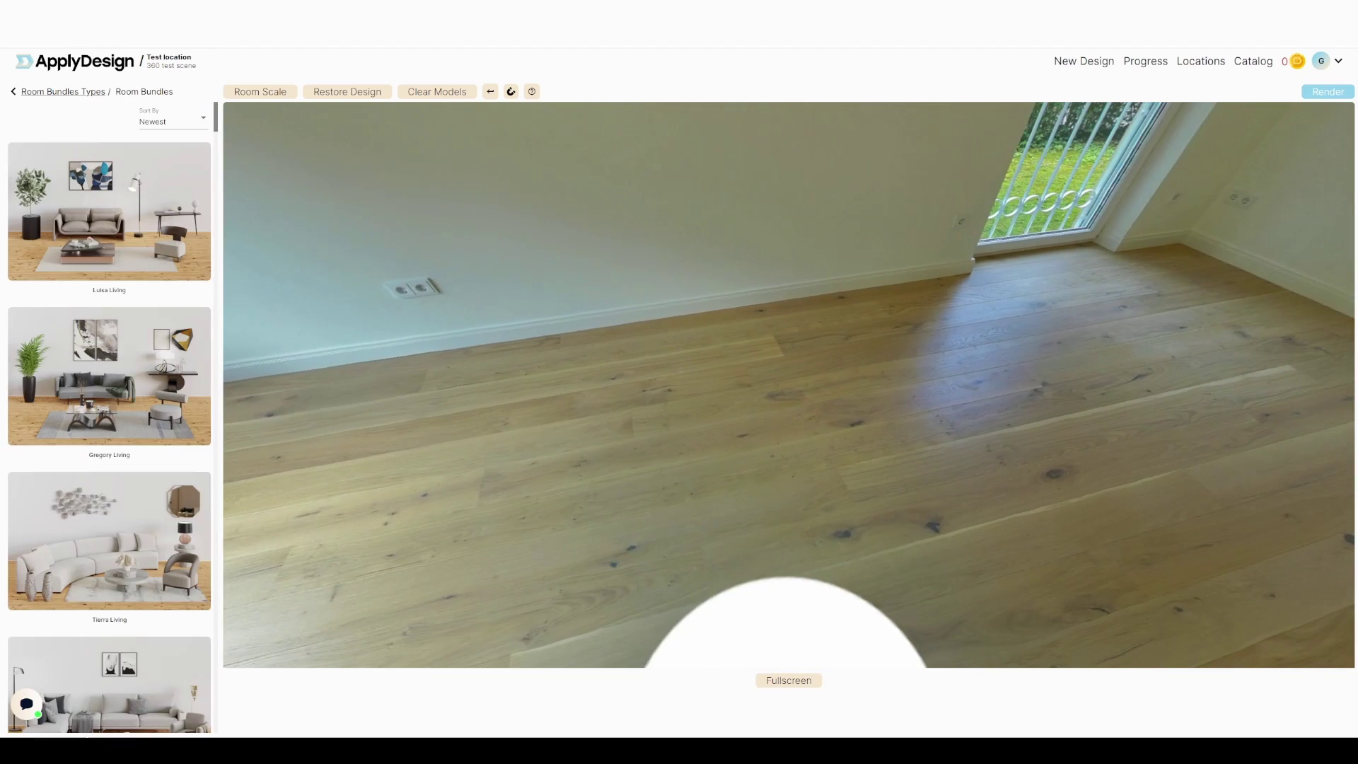
Step: Find the Shea Living Room bundle, open it and look through its furniture
scroll(109, 417, down, 3)
scroll(109, 417, down, 2)
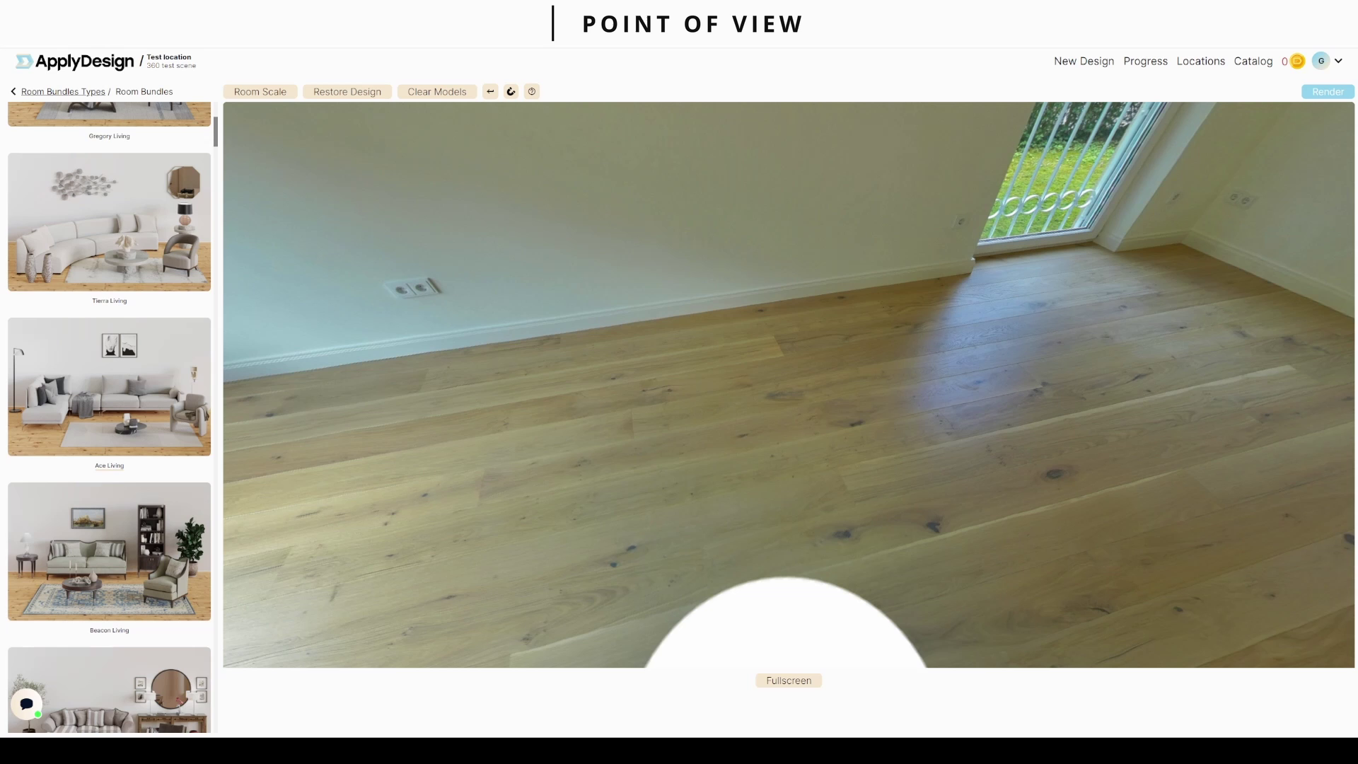
scroll(109, 417, down, 10)
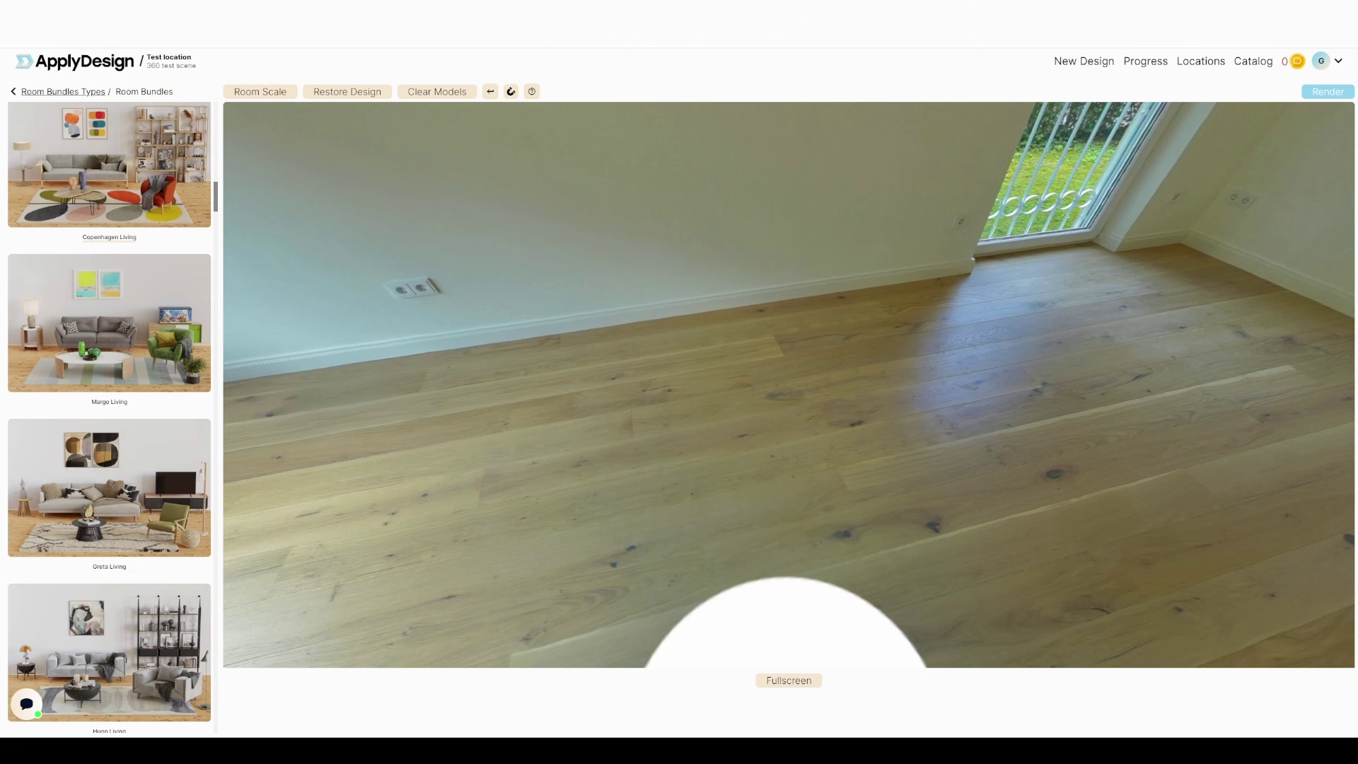
scroll(109, 418, down, 15)
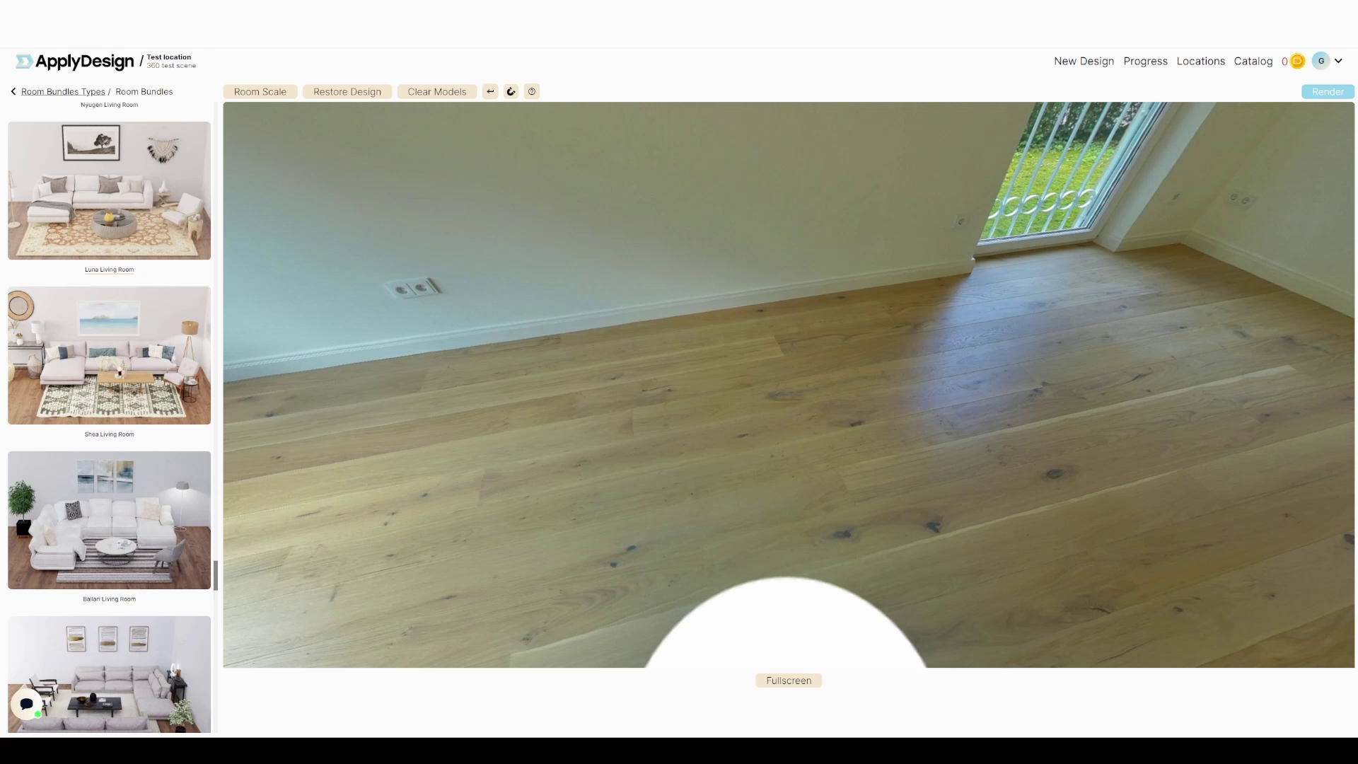
click(109, 356)
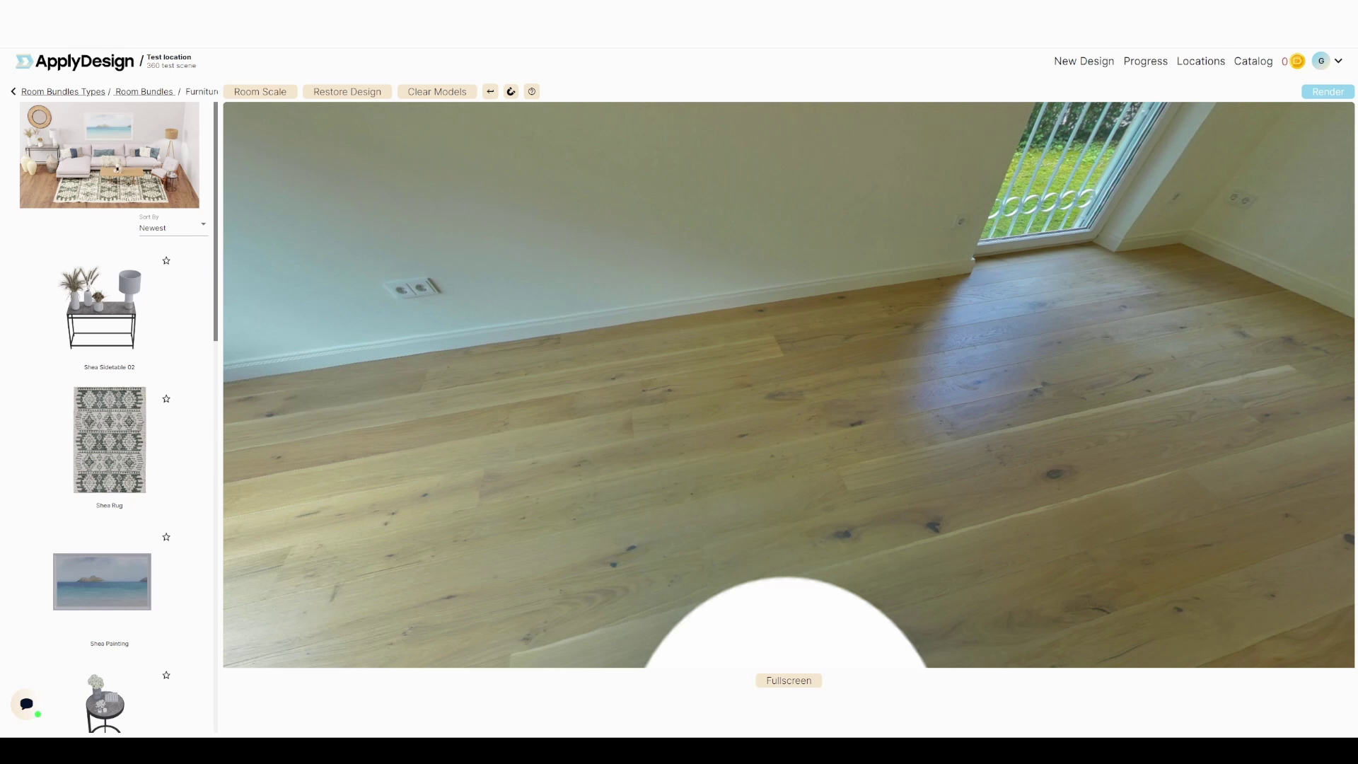
scroll(789, 384, down, 3)
scroll(109, 417, down, 4)
scroll(109, 418, up, 4)
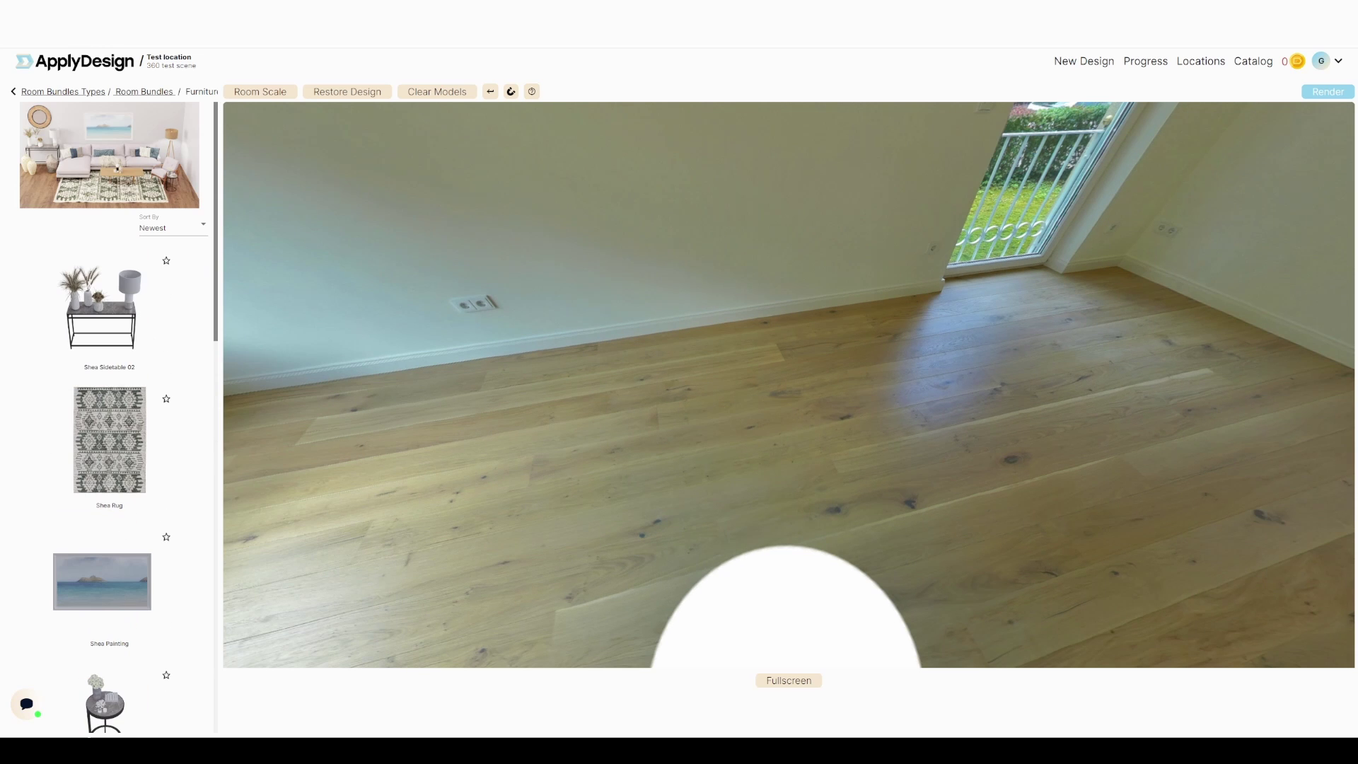
Step: Place the Shea Sidetable 02 against the wall beside the balcony door and the Shea Painting on the wall above the double socket
drag(495, 439, 1064, 495)
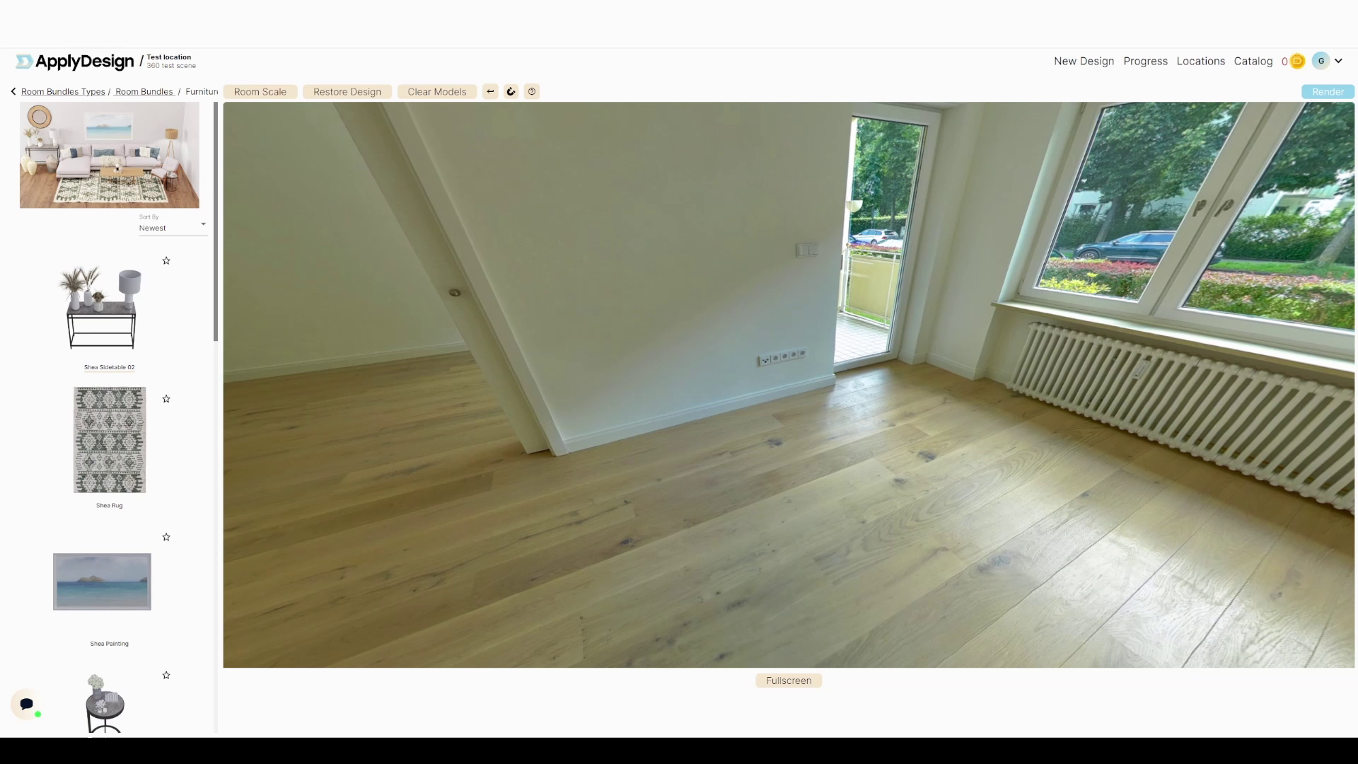
drag(105, 311, 768, 442)
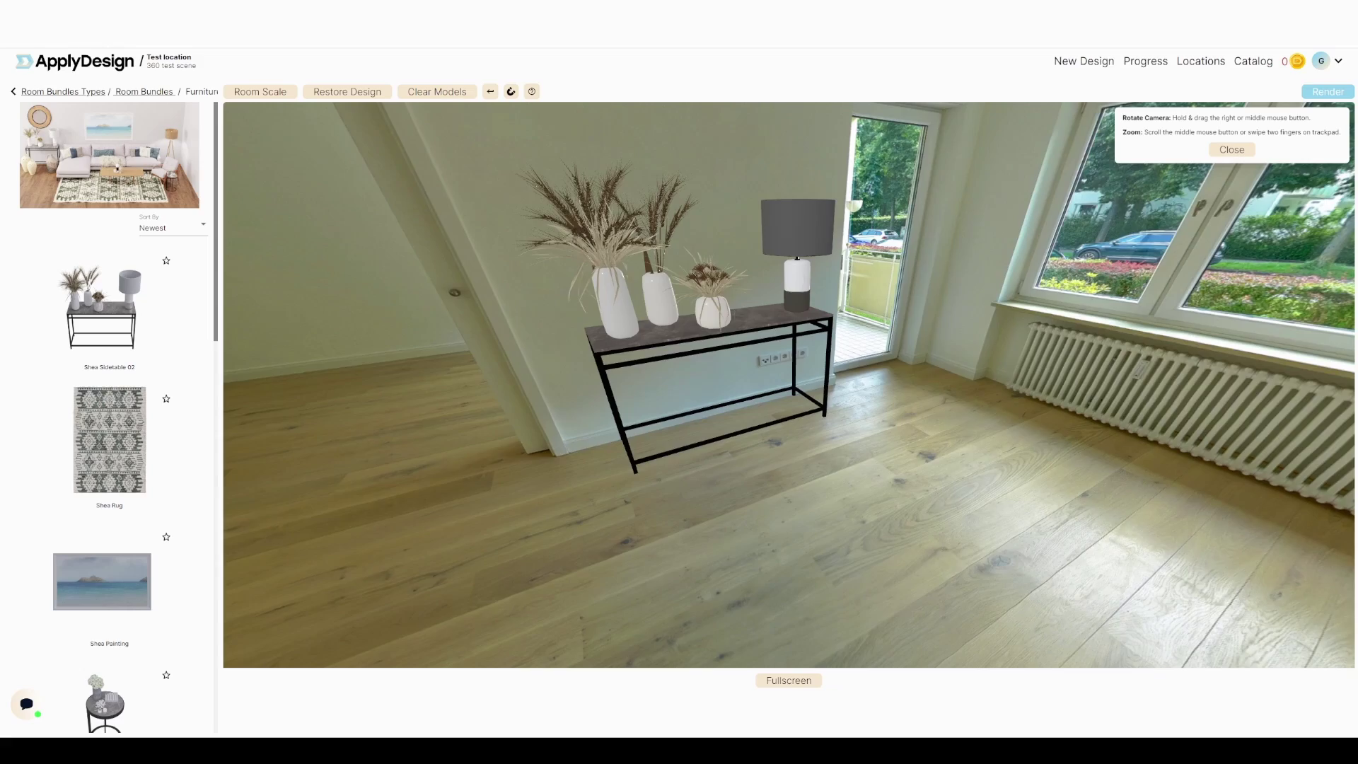
right_drag(538, 495, 1301, 506)
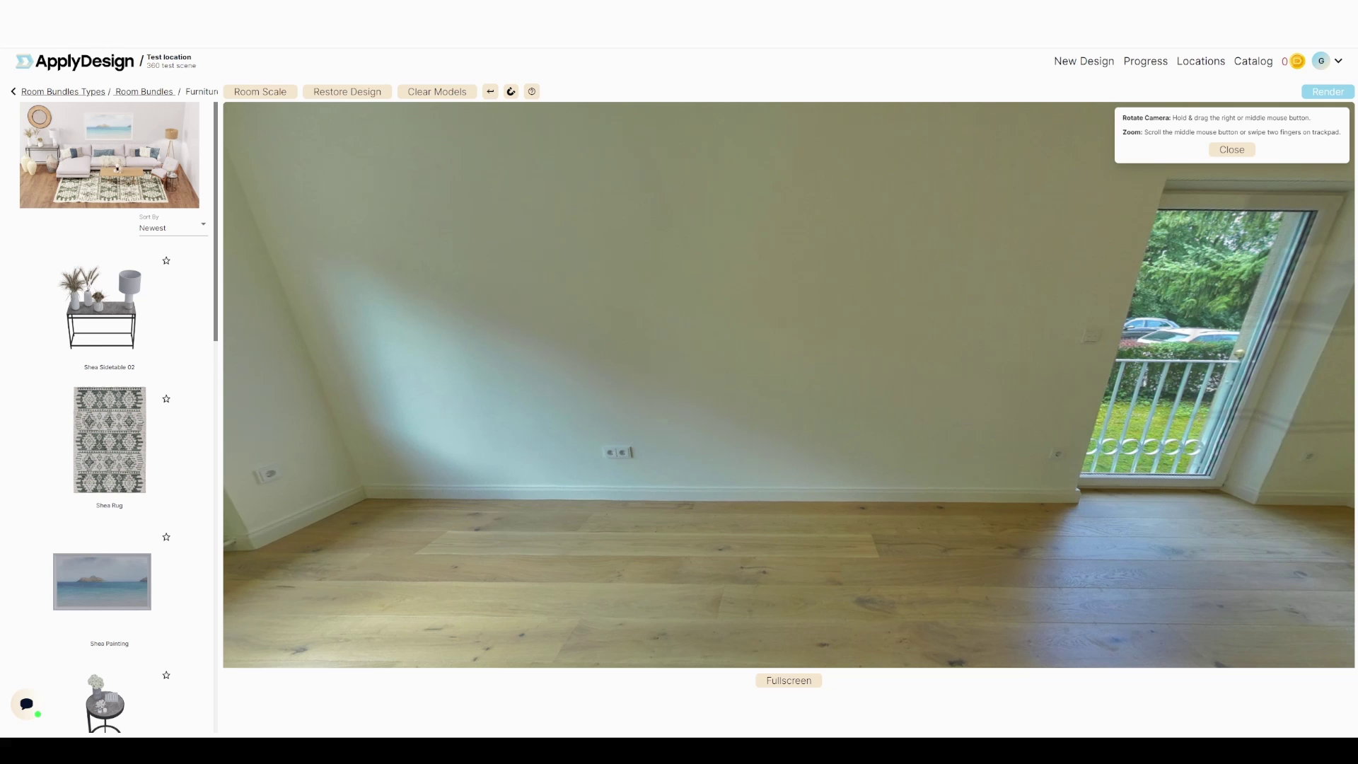
mouse_move(102, 581)
mouse_down()
mouse_move(531, 276)
mouse_move(527, 233)
mouse_up()
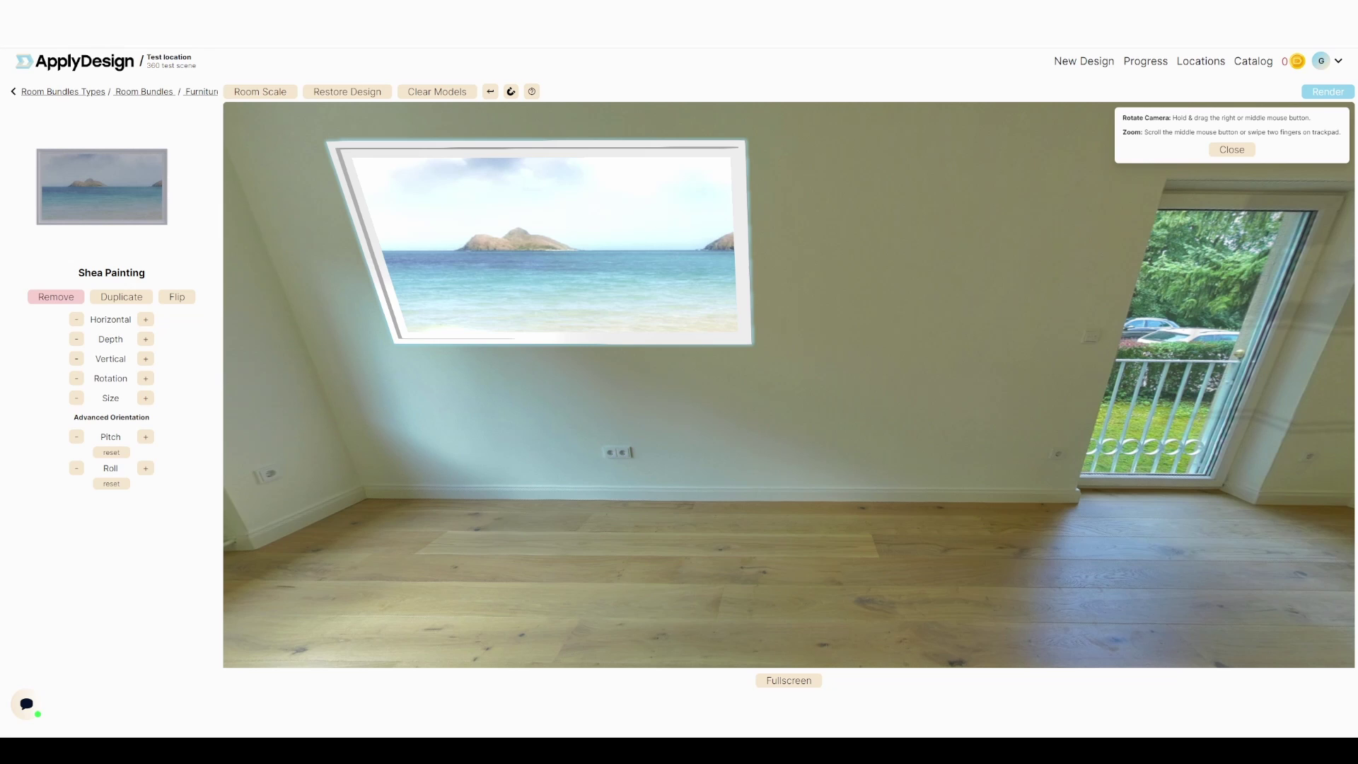
Step: Try a smaller room scale on all placed items and return it to the larger scale
drag(257, 92, 279, 93)
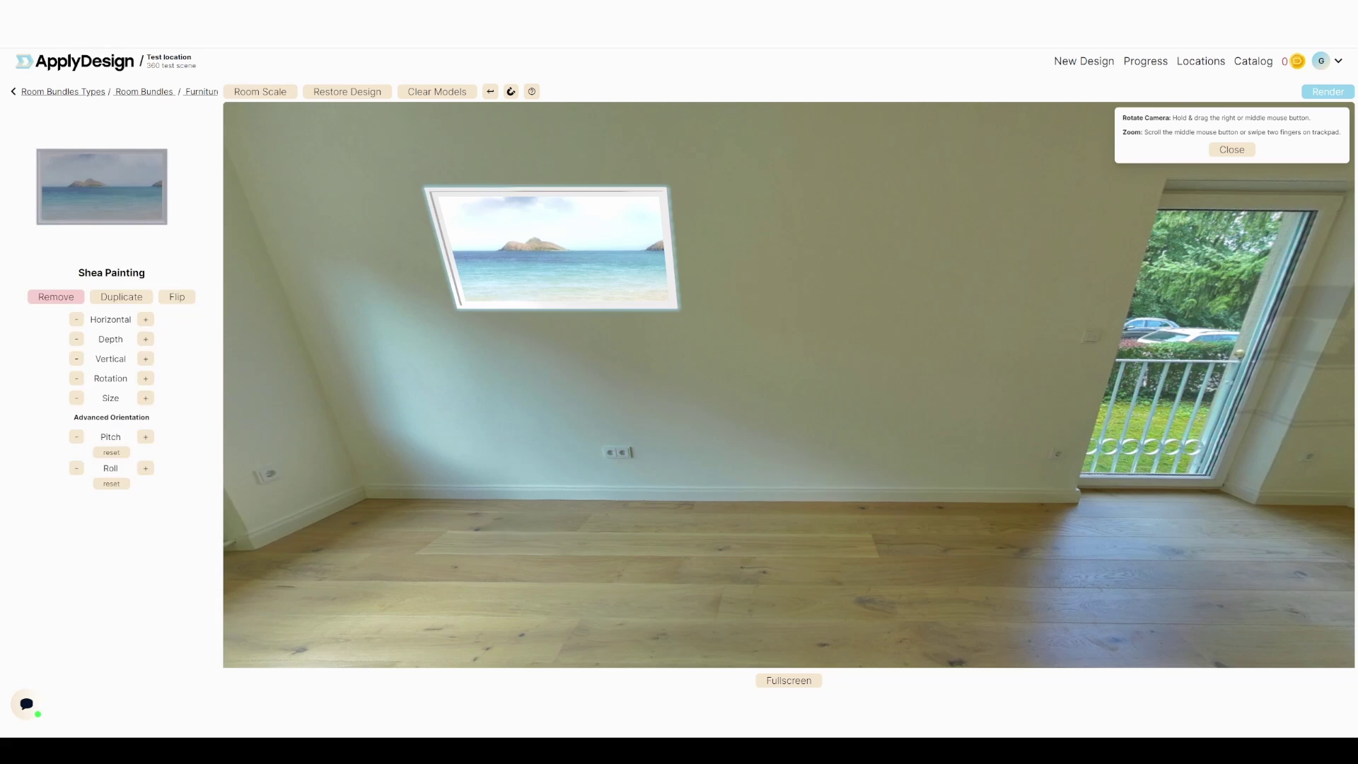
right_drag(799, 353, 518, 419)
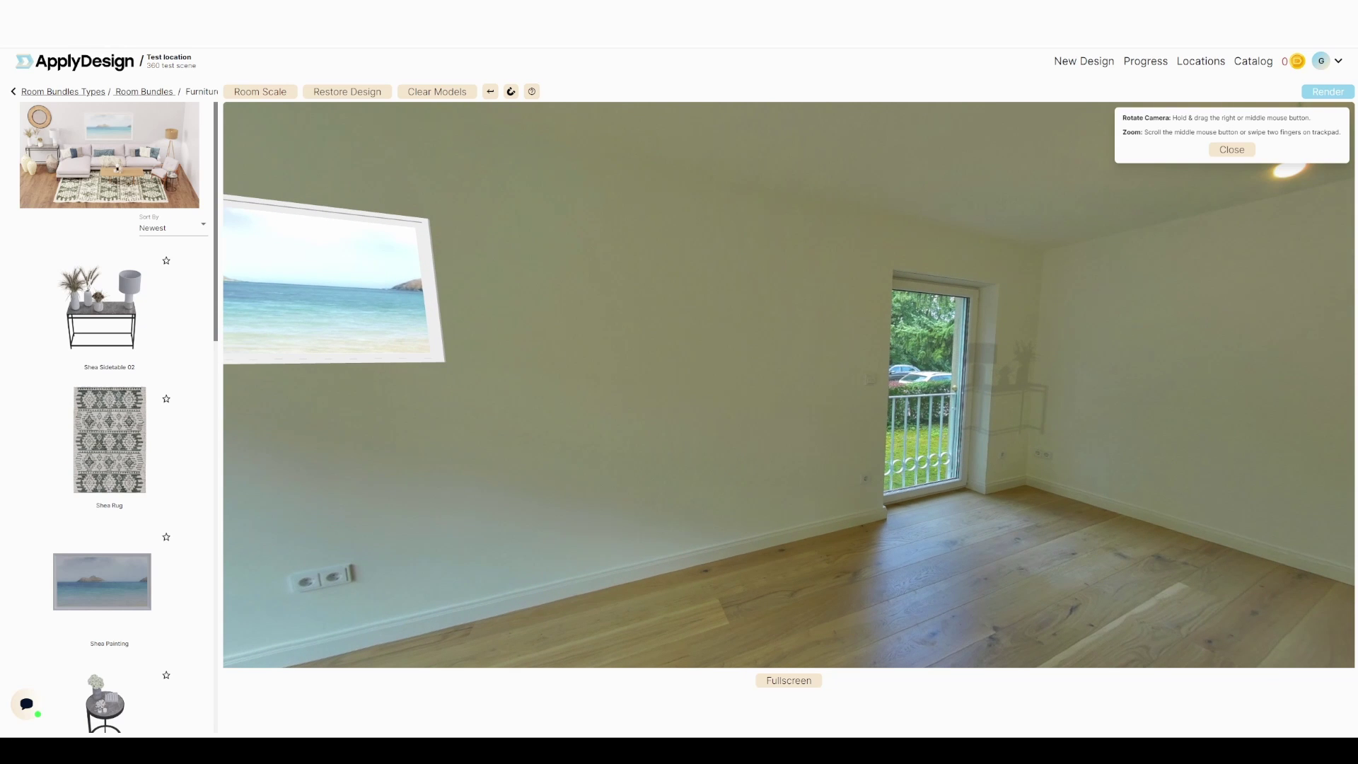
right_drag(934, 382, 357, 308)
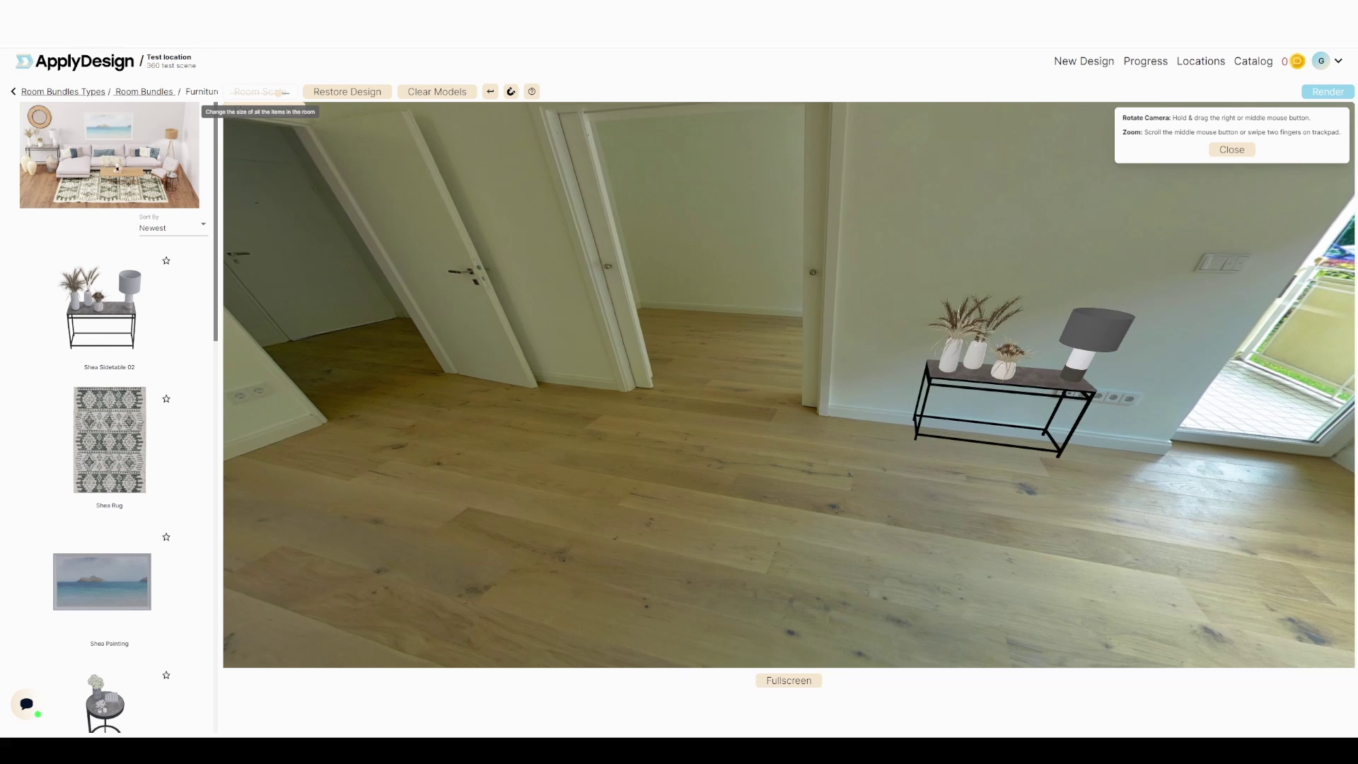
drag(282, 92, 259, 93)
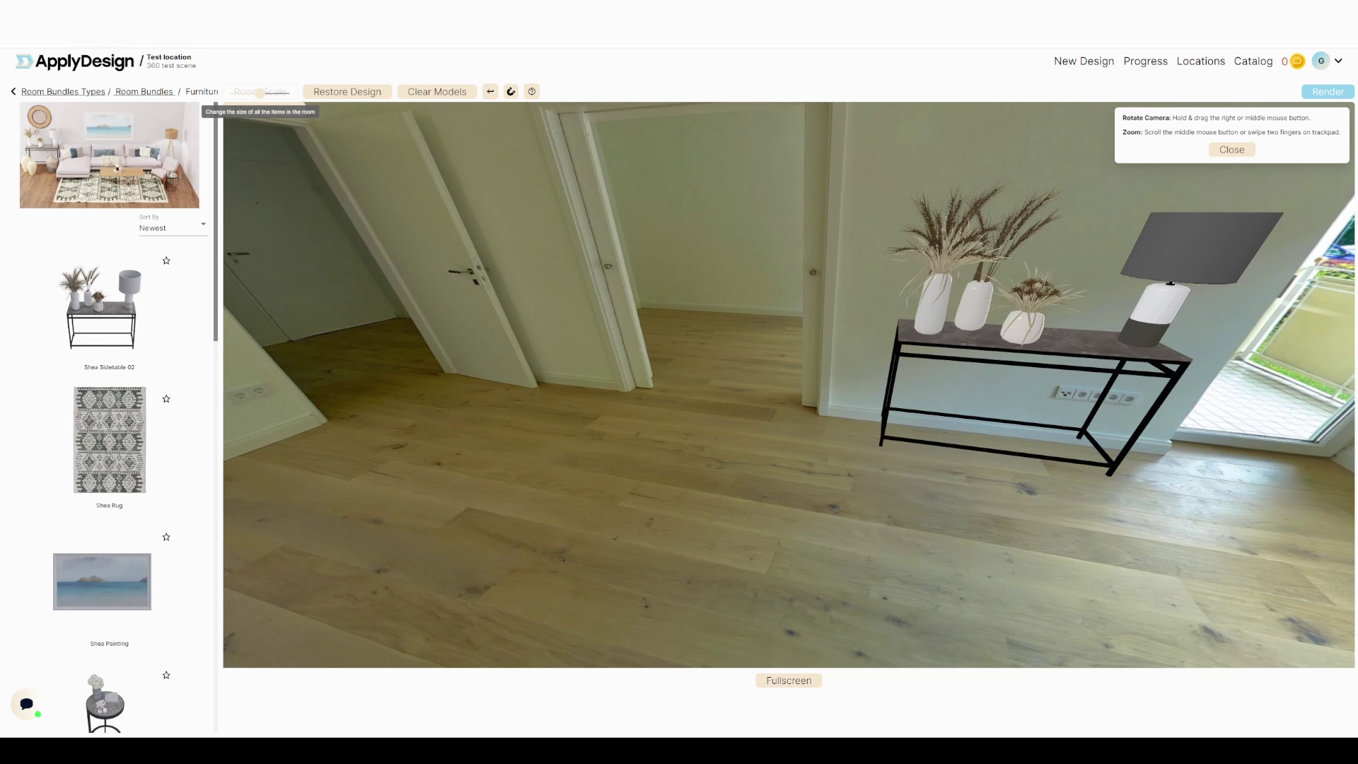
Step: Nudge the Shea Sidetable 02 horizontally in the positive direction and flip it
click(1047, 345)
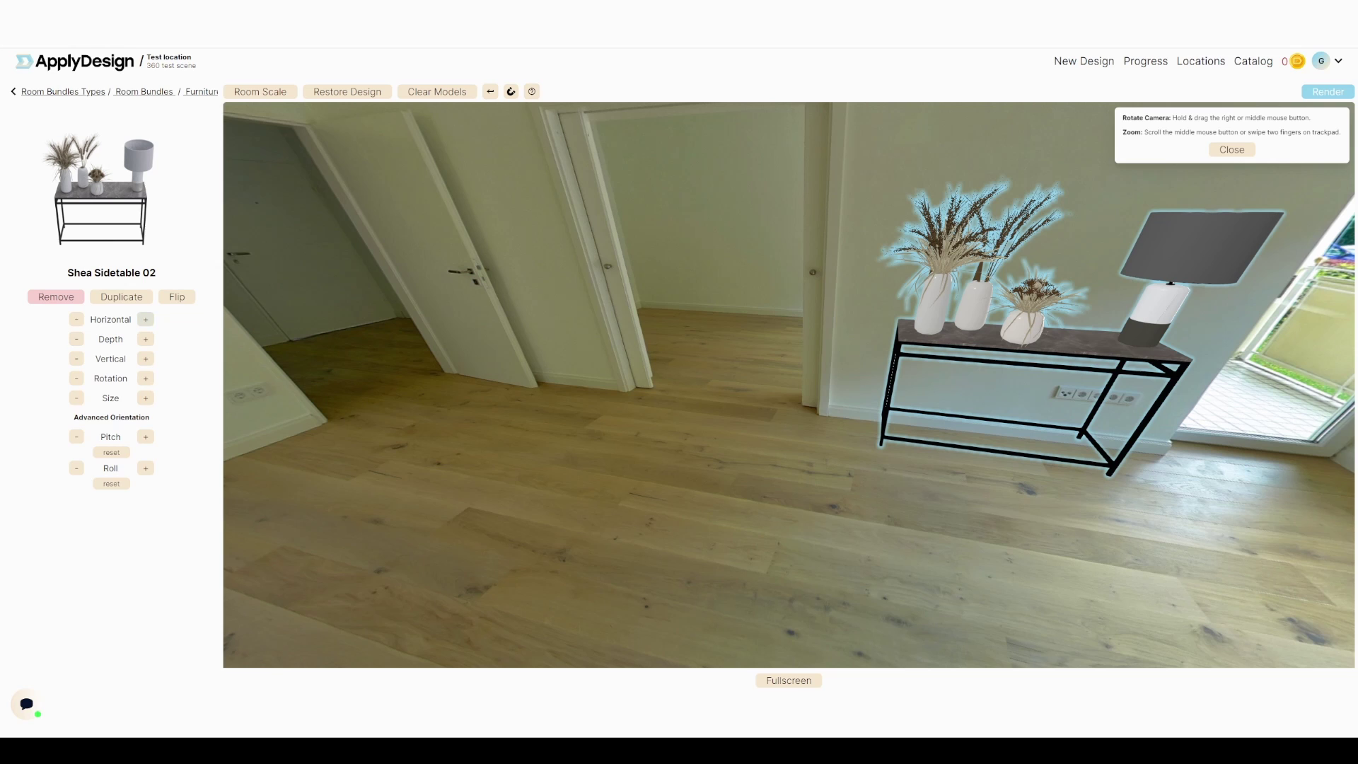
click(145, 319)
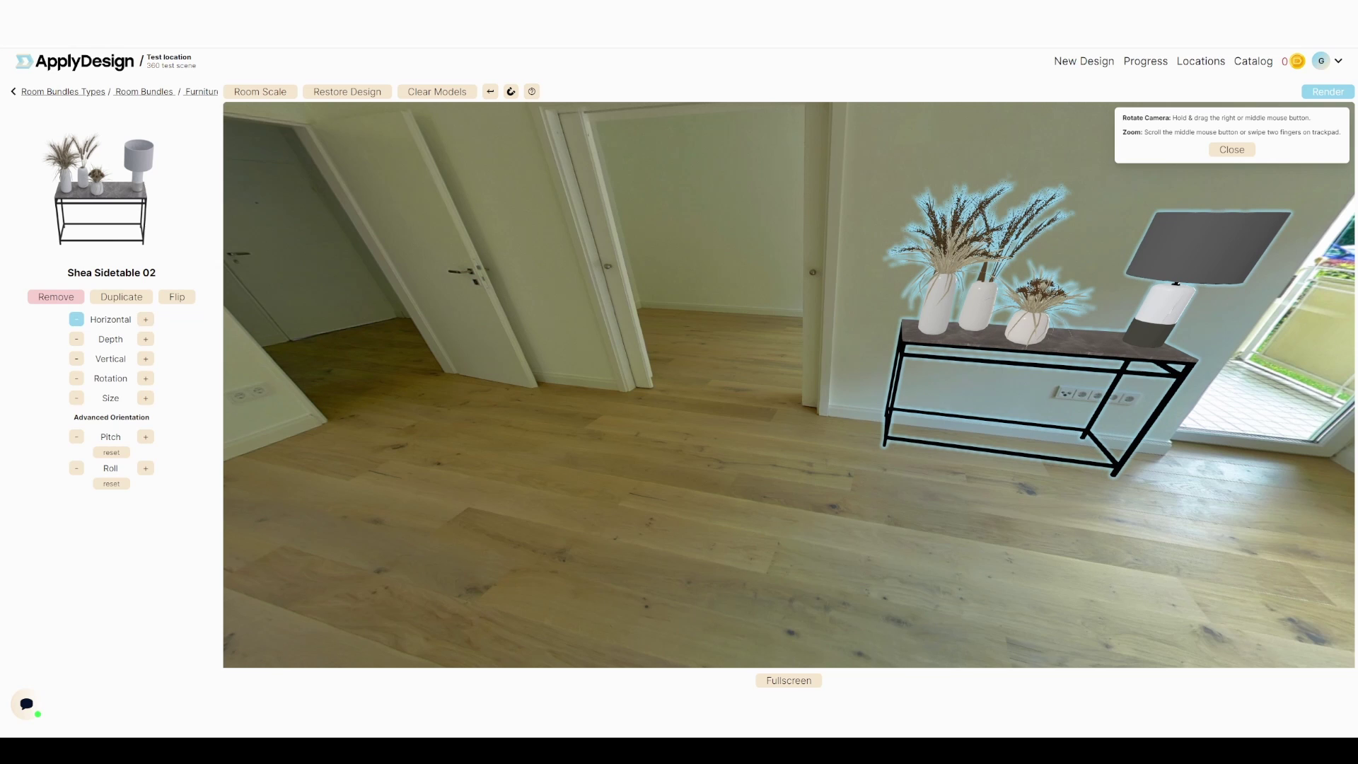
click(177, 297)
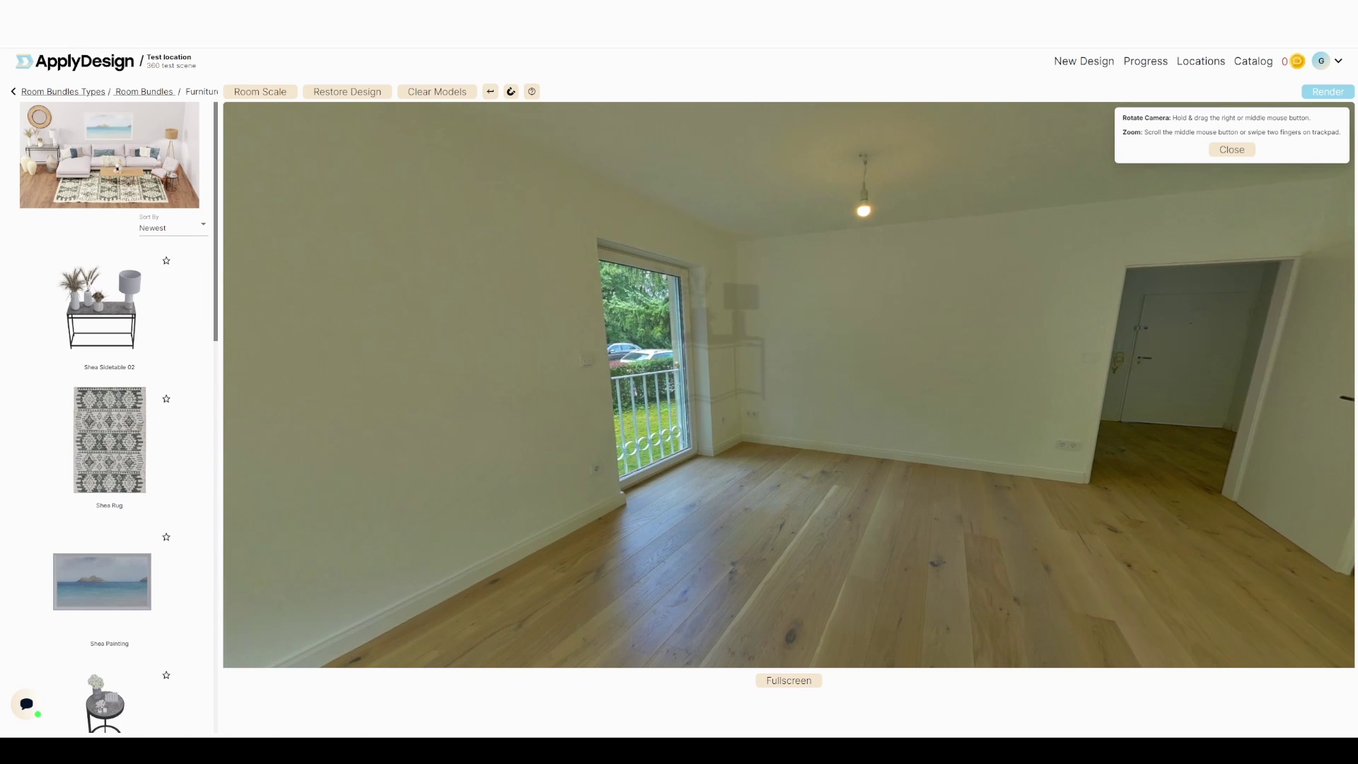
Step: Move the Shea Painting toward the middle of its wall, reduce its size by two increments and fine-tune its position
mouse_move(495, 418)
right_down()
mouse_move(1011, 276)
mouse_move(976, 417)
mouse_move(664, 420)
right_up()
click(629, 343)
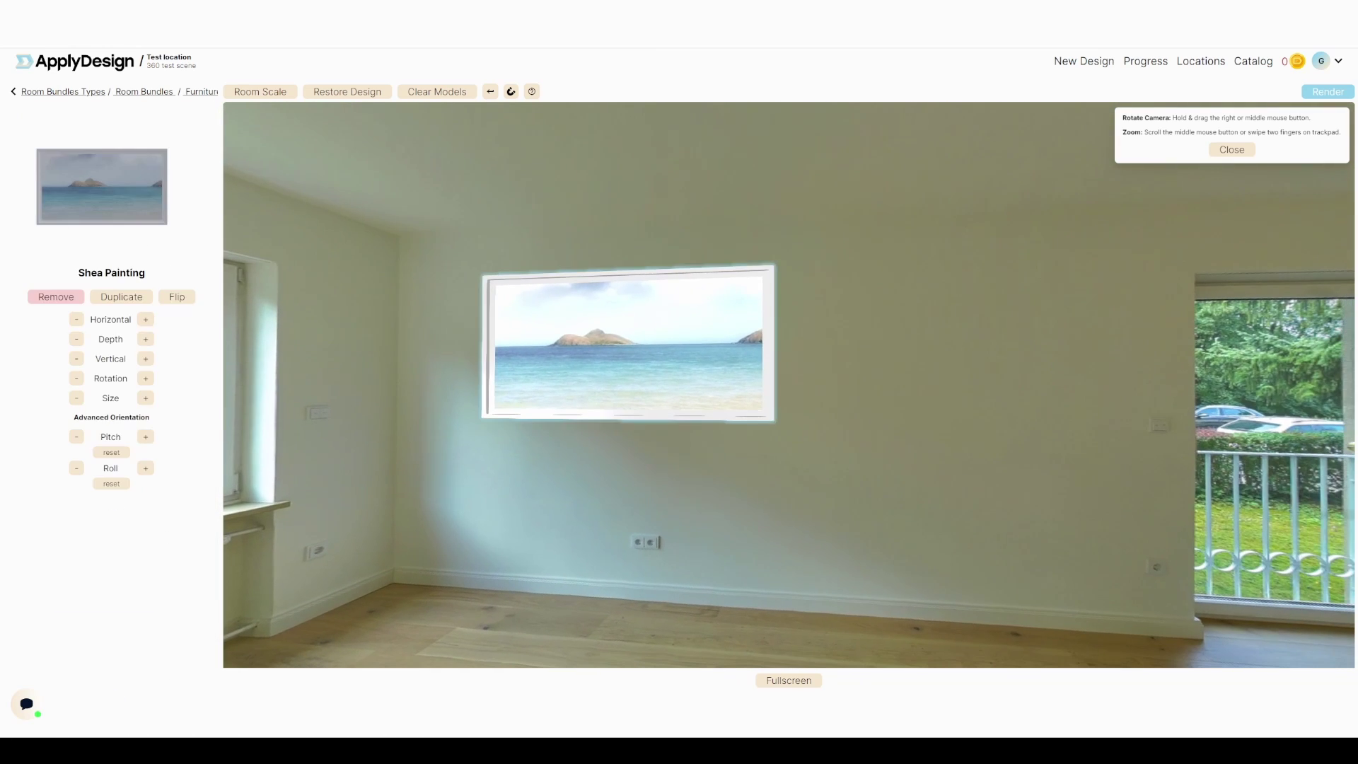
mouse_move(629, 344)
mouse_down()
mouse_move(744, 335)
mouse_move(812, 357)
mouse_up()
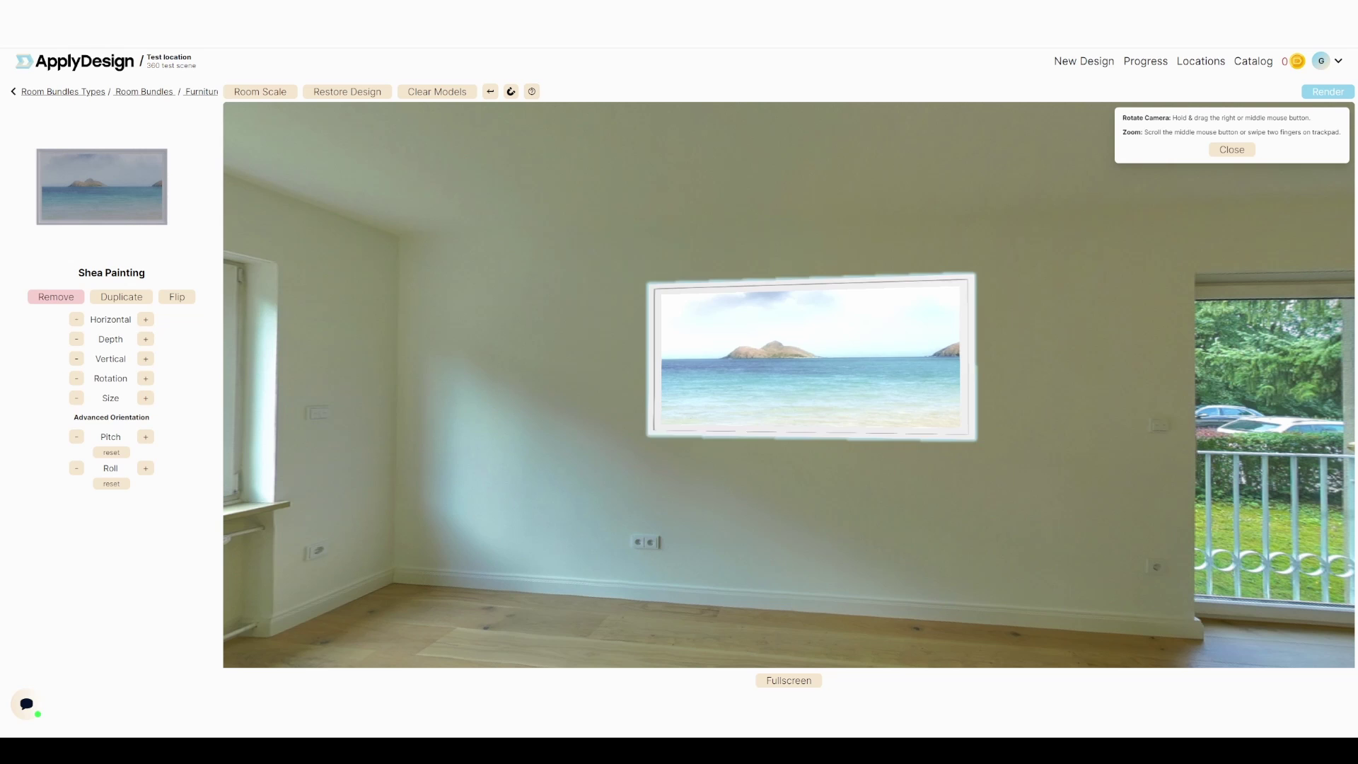
click(76, 397)
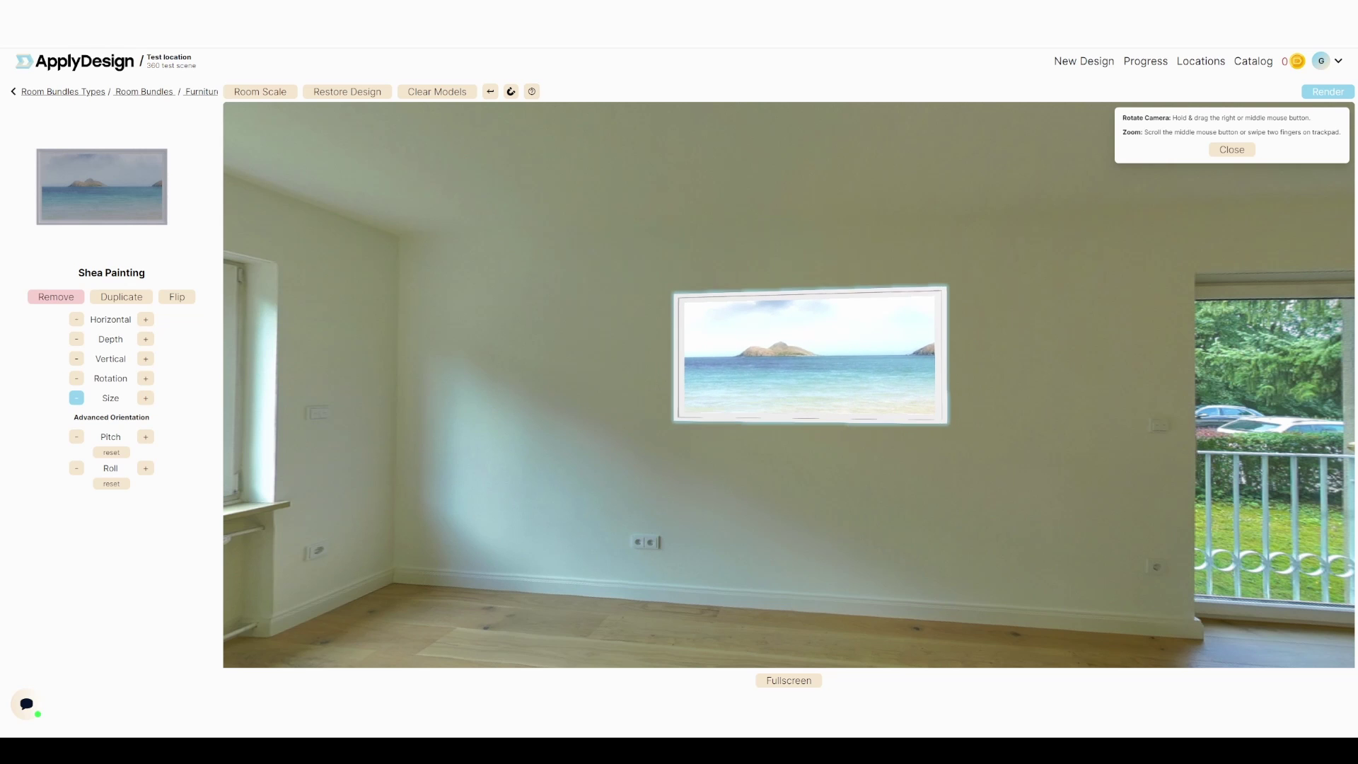
click(77, 397)
drag(811, 356, 782, 345)
Step: Place the Shea Rug on the floor in front of the wall with the painting
right_drag(771, 495, 771, 368)
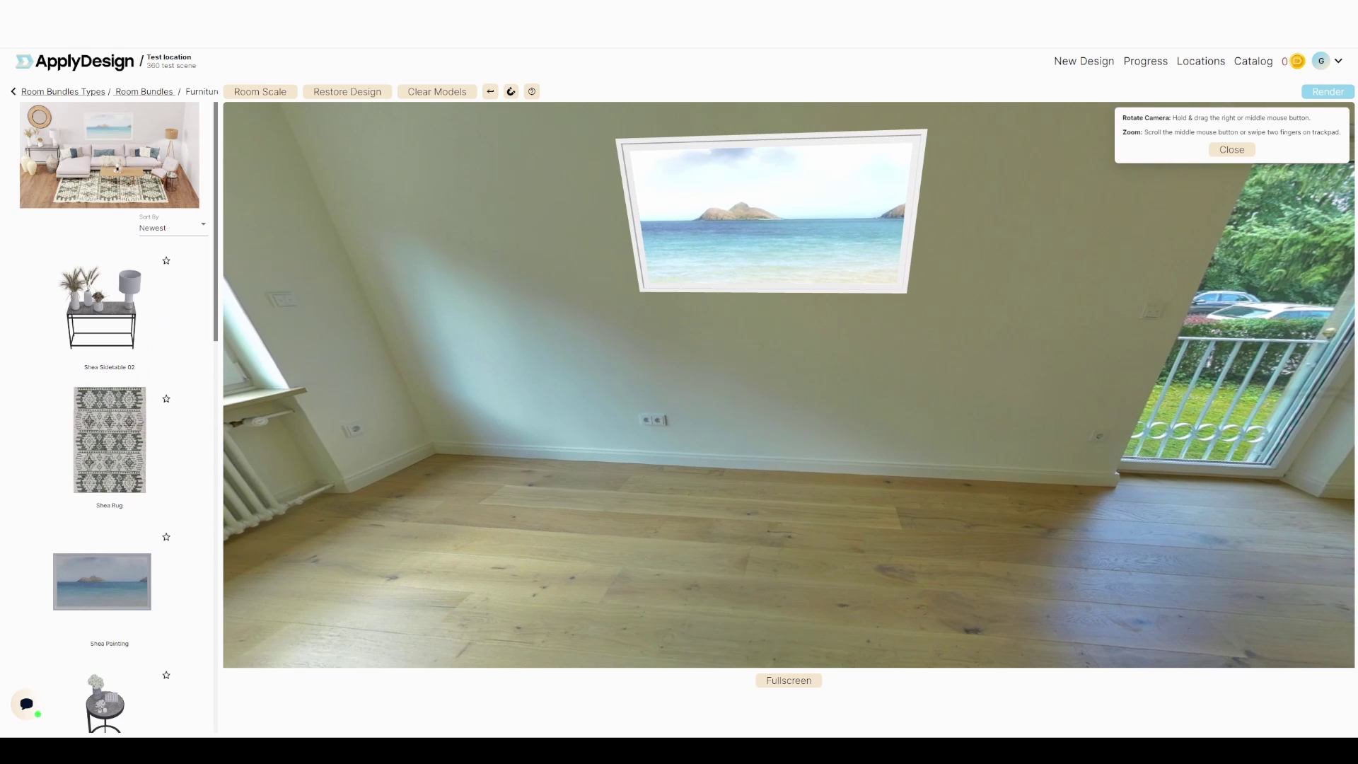
scroll(109, 417, down, 2)
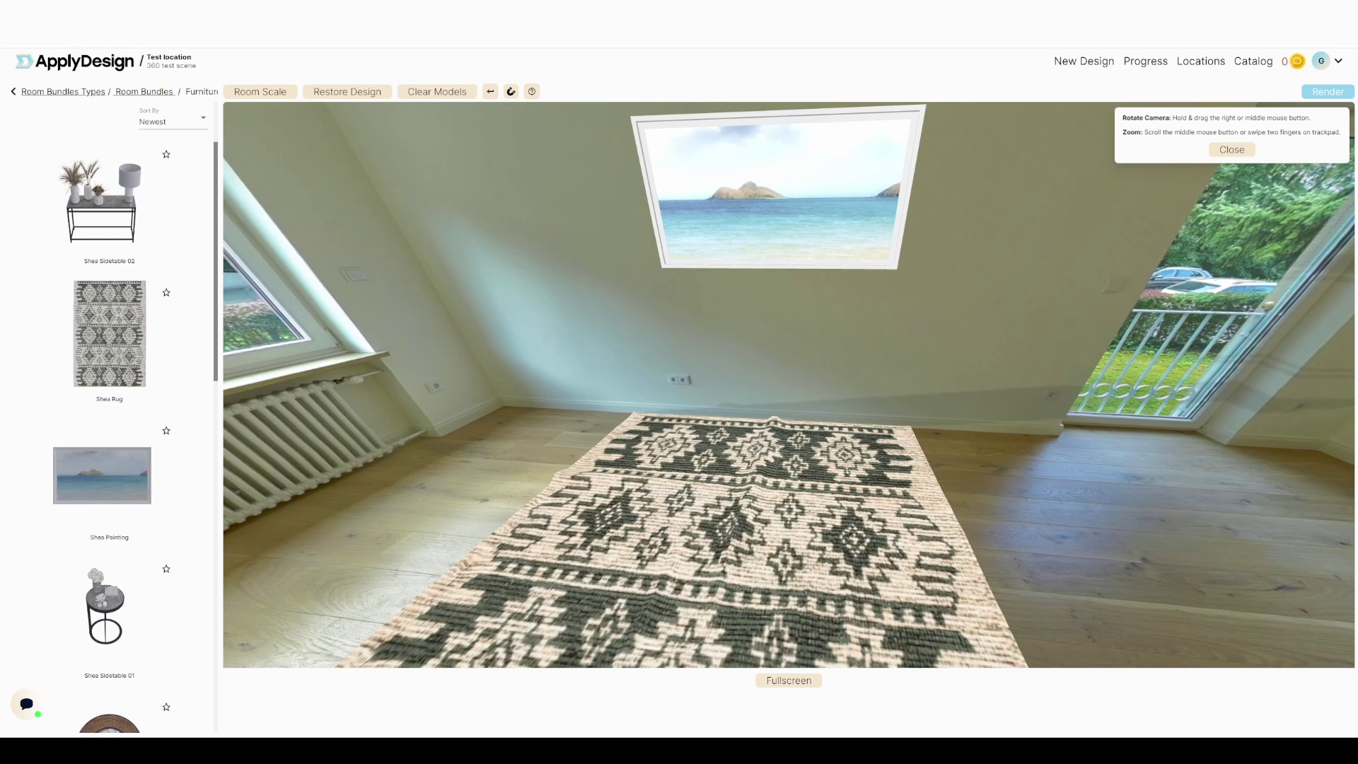
Step: Rotate the Shea Rug in positive increments by about a quarter turn so its long side runs parallel to the painting wall
click(750, 527)
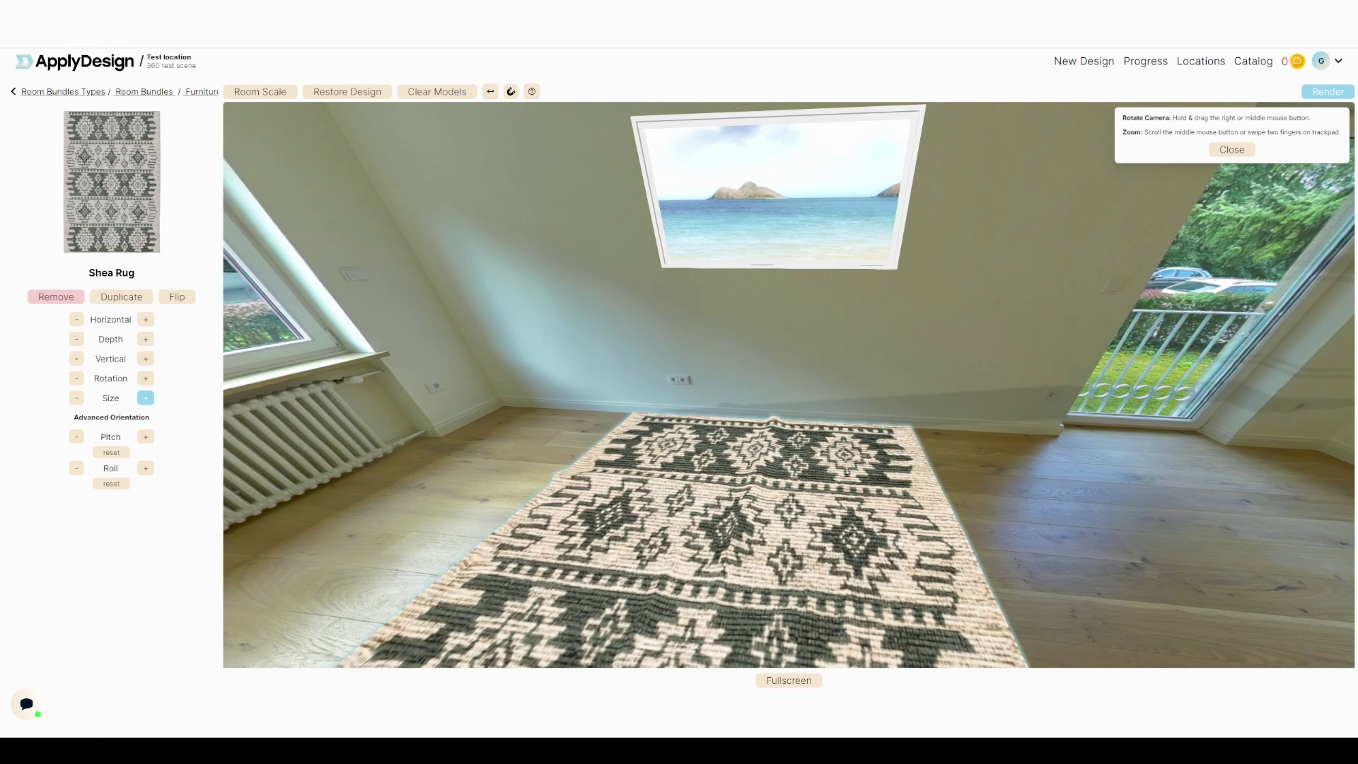
click(146, 378)
click(145, 378)
click(145, 378)
click(146, 378)
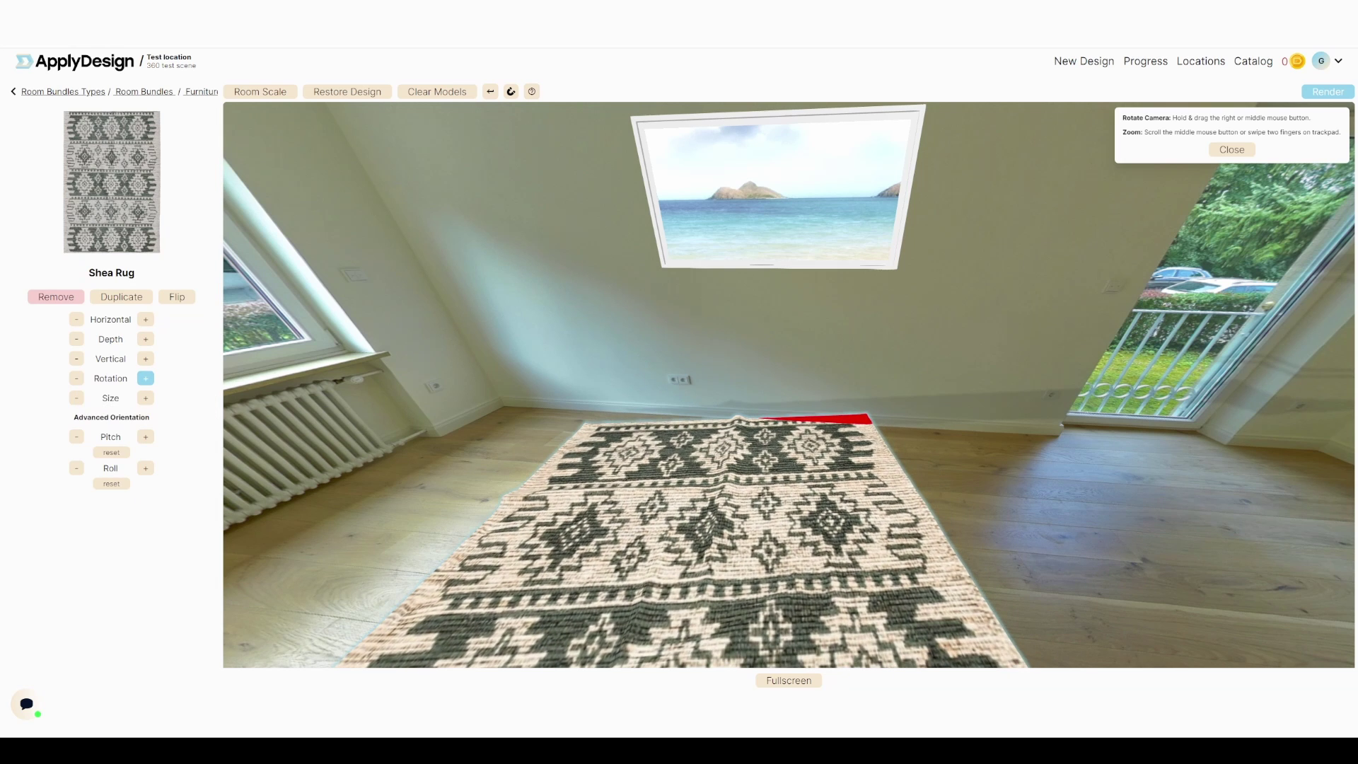
click(146, 378)
click(146, 378)
click(146, 378)
click(146, 379)
click(146, 378)
click(146, 379)
click(146, 378)
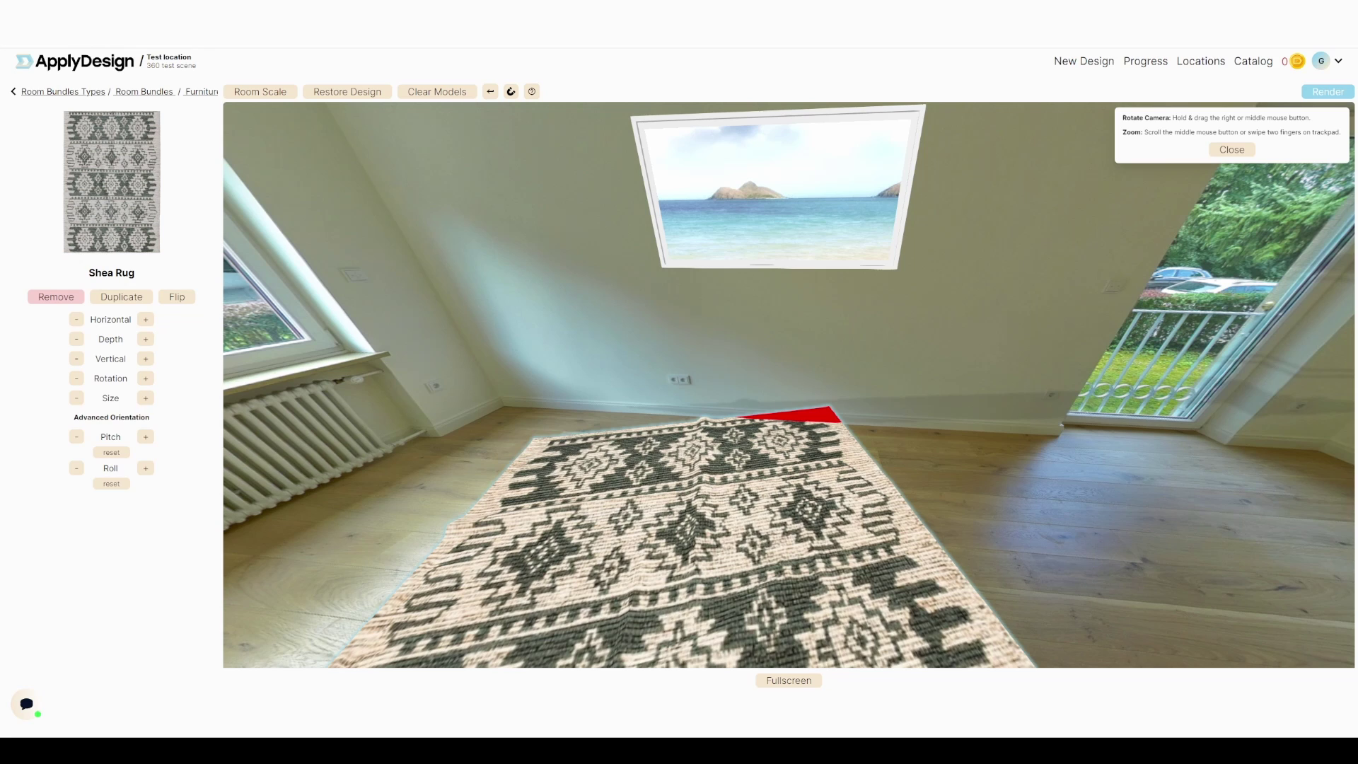
click(146, 379)
click(146, 379)
click(146, 378)
click(145, 379)
click(146, 379)
click(145, 378)
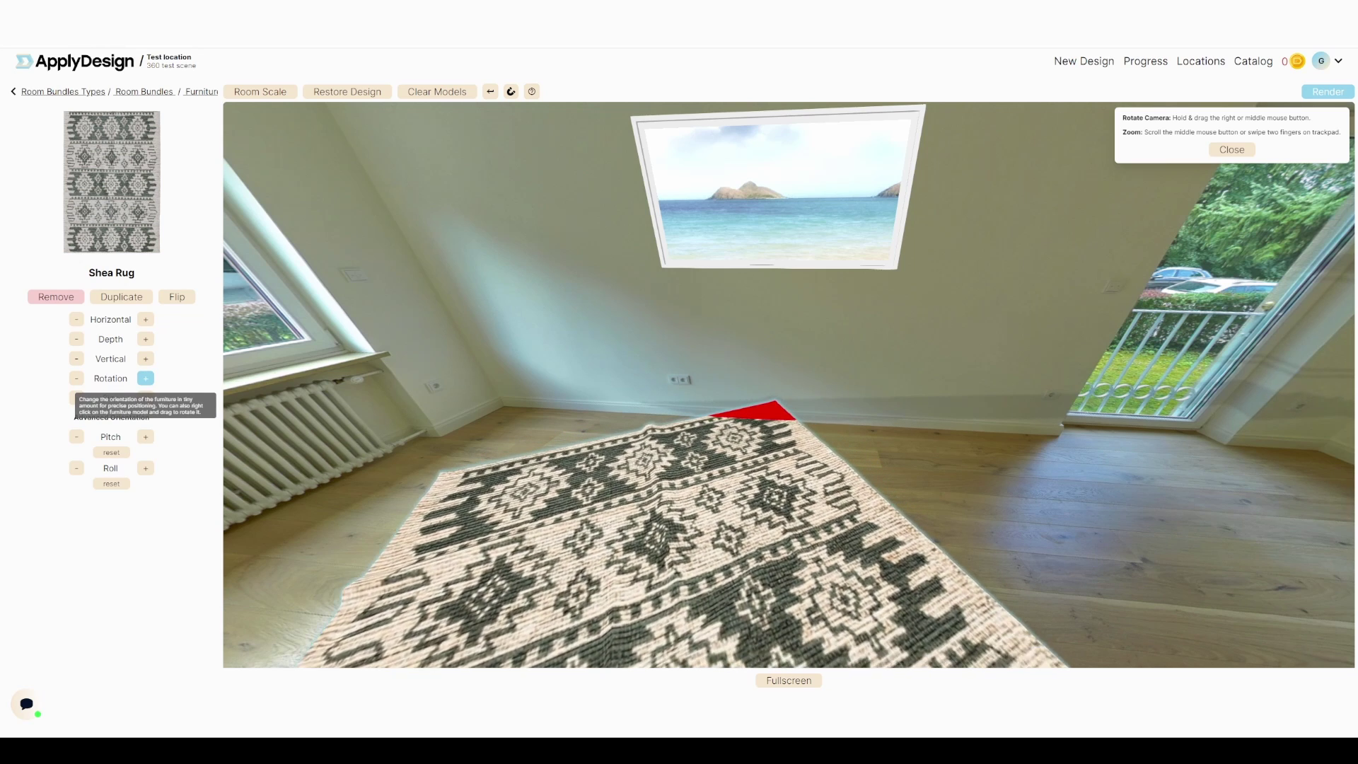
click(146, 379)
click(145, 378)
click(145, 378)
click(145, 379)
click(146, 378)
click(145, 379)
click(146, 378)
click(145, 378)
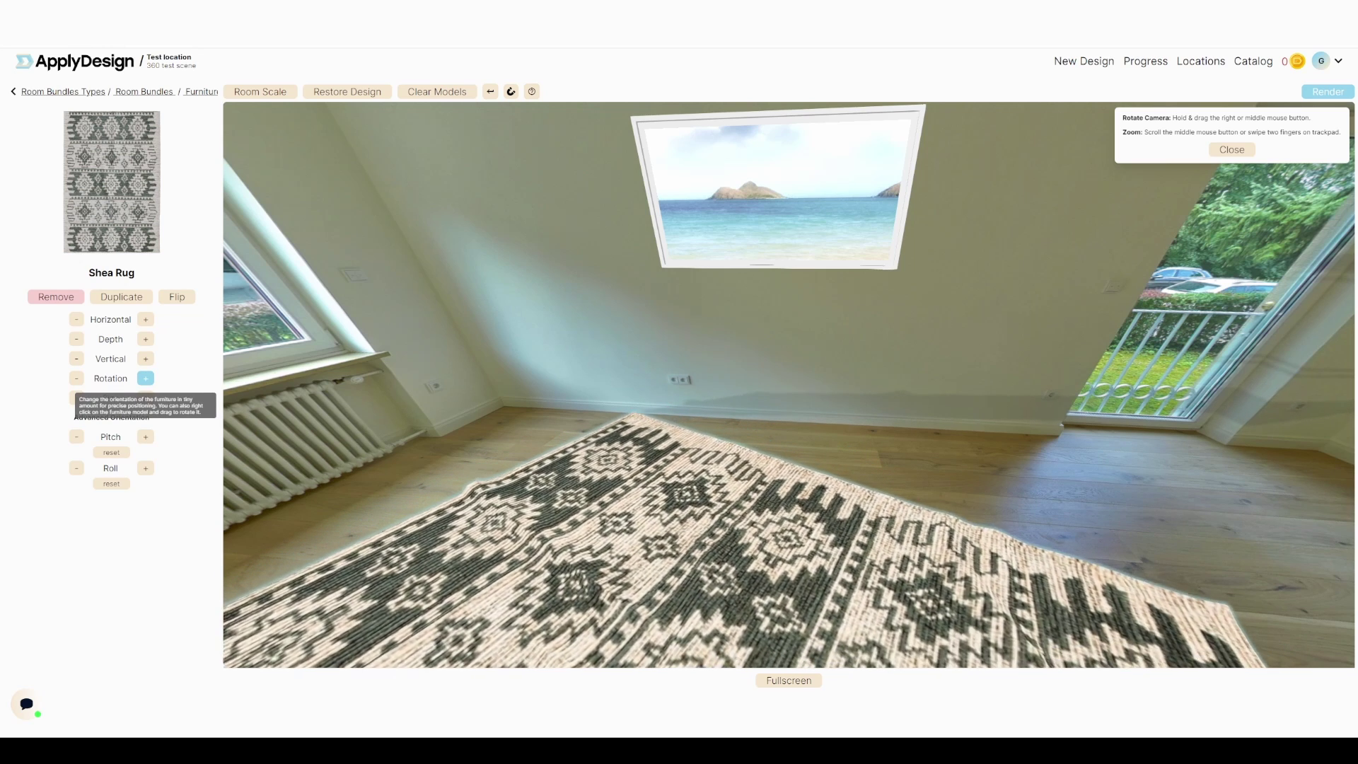
click(146, 379)
click(146, 379)
click(146, 378)
click(146, 379)
click(146, 379)
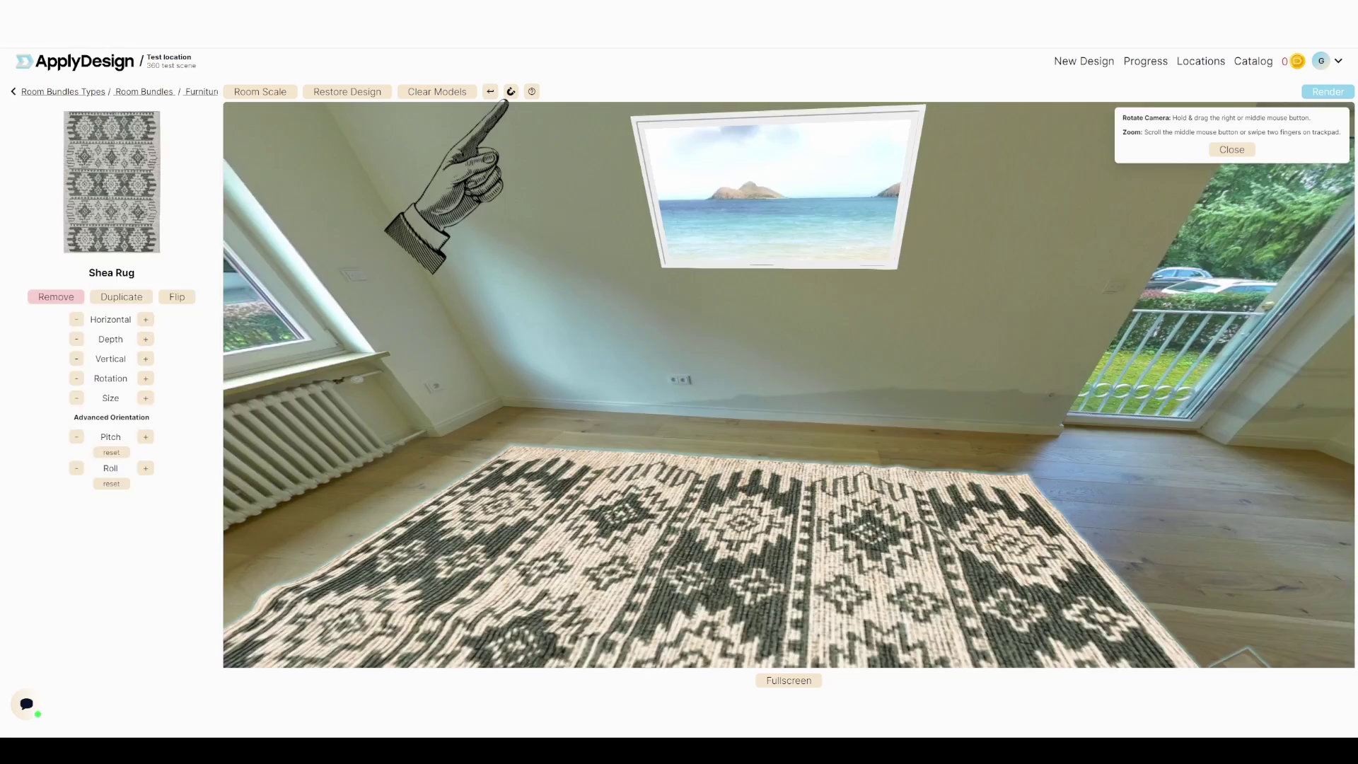
click(511, 91)
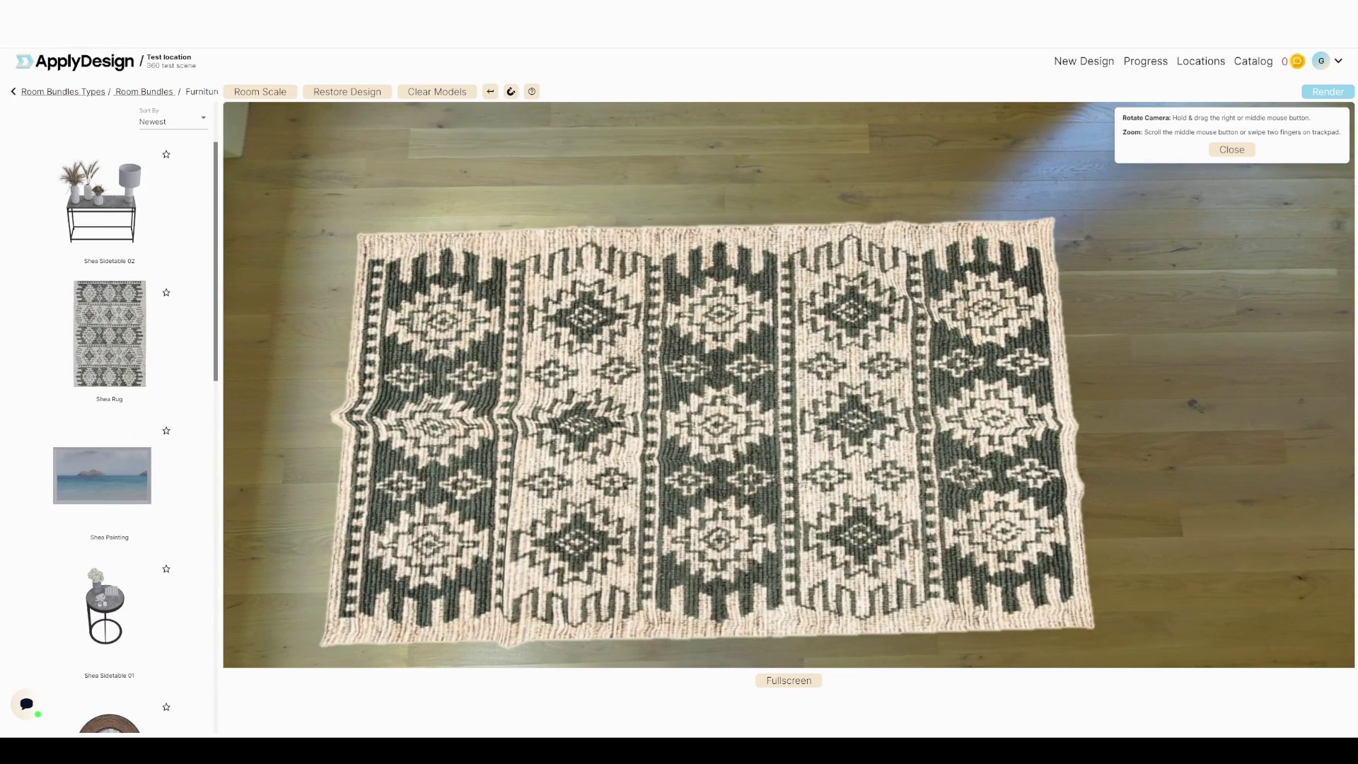
right_drag(789, 283, 781, 474)
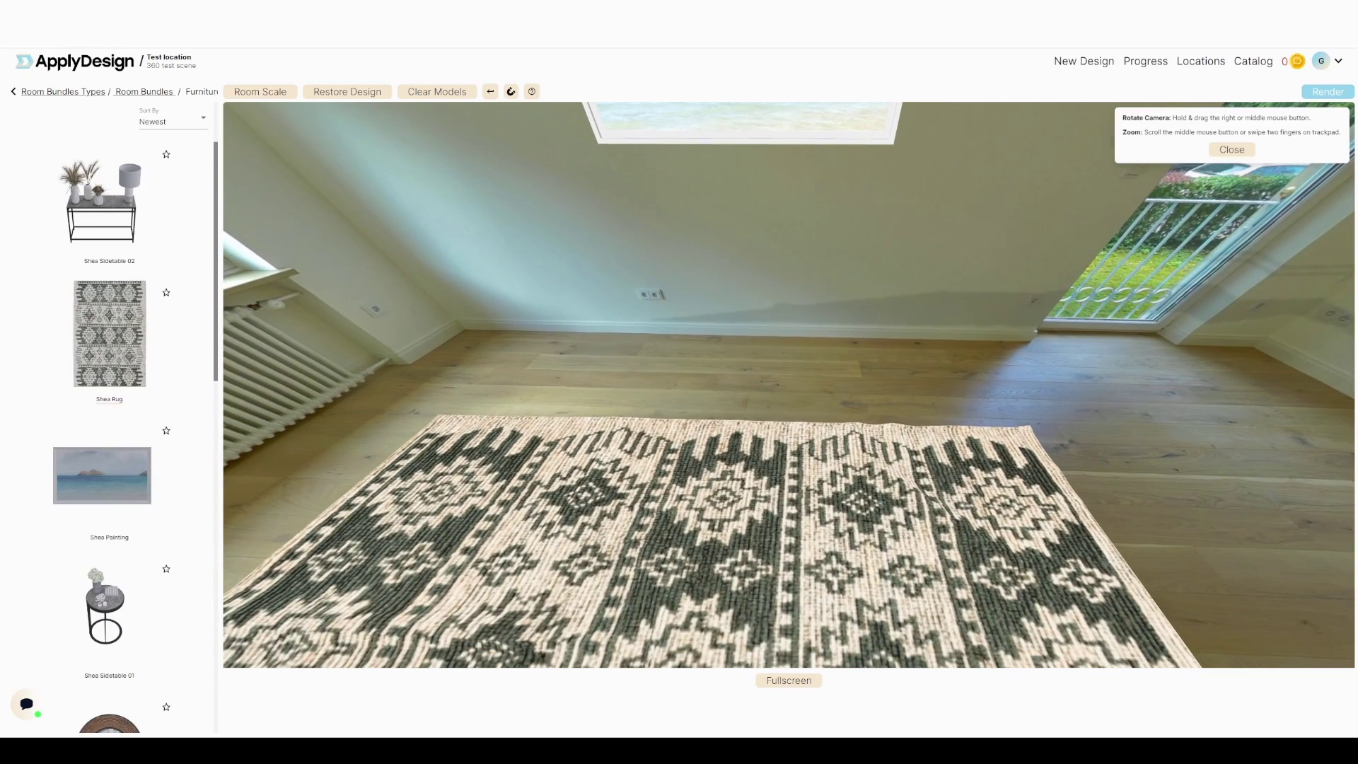
Step: Place the Shea Sidetable 01 on the floor in the corner beside the radiator
scroll(106, 346, down, 5)
drag(106, 343, 400, 382)
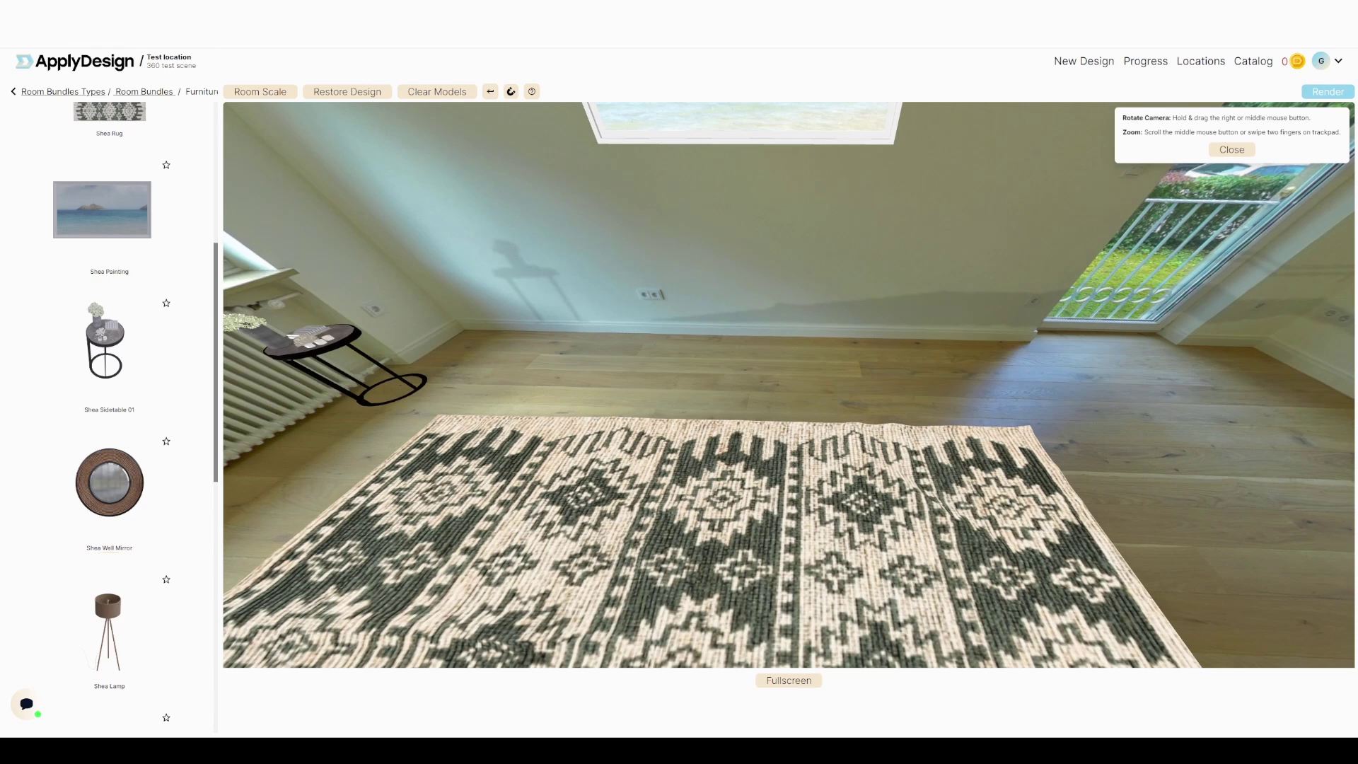
Step: Hang the Shea Wall Mirror on the wall above the console table with the lamp and vases
right_drag(566, 340, 1047, 432)
click(109, 484)
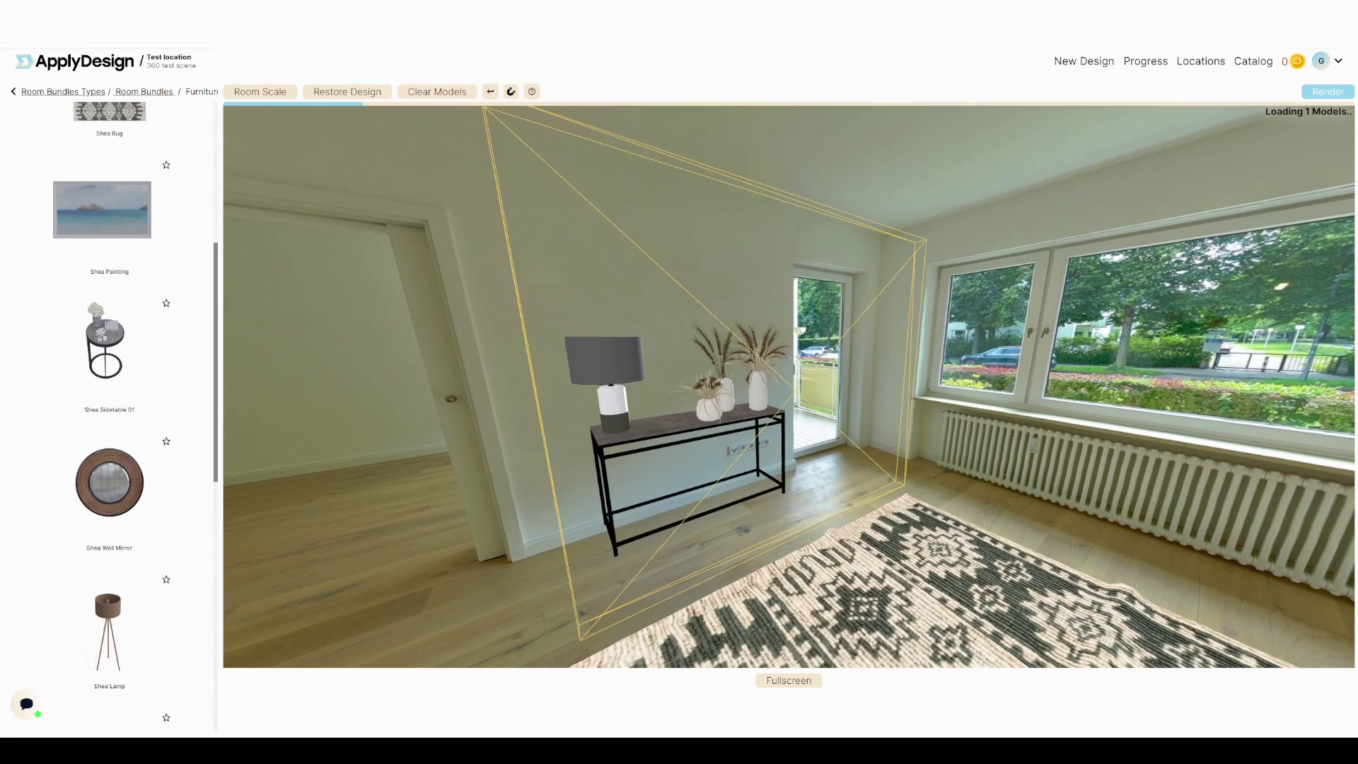
drag(637, 354, 661, 300)
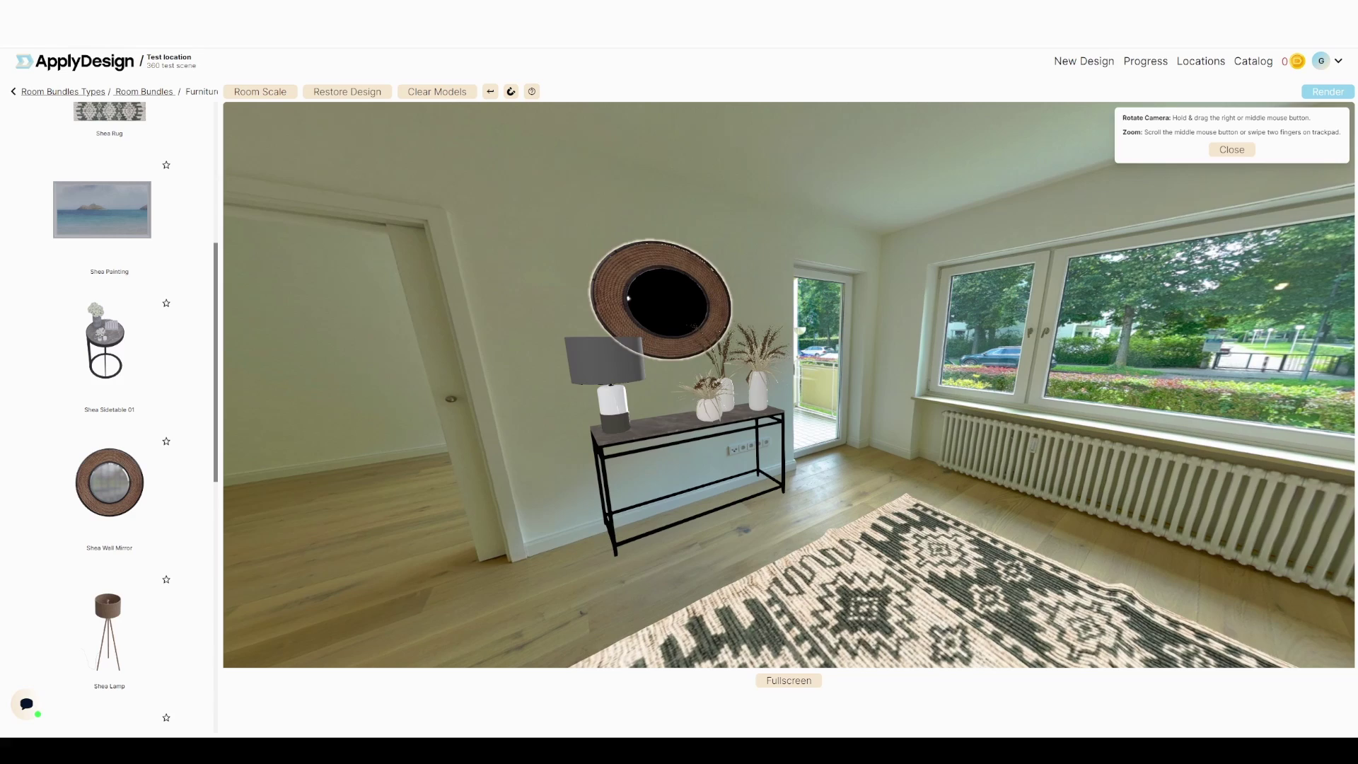
Step: Place the Shea L Sofa against the wall below the painting and adjust its position along the rug's long side
right_drag(661, 300, 1274, 219)
scroll(109, 418, down, 3)
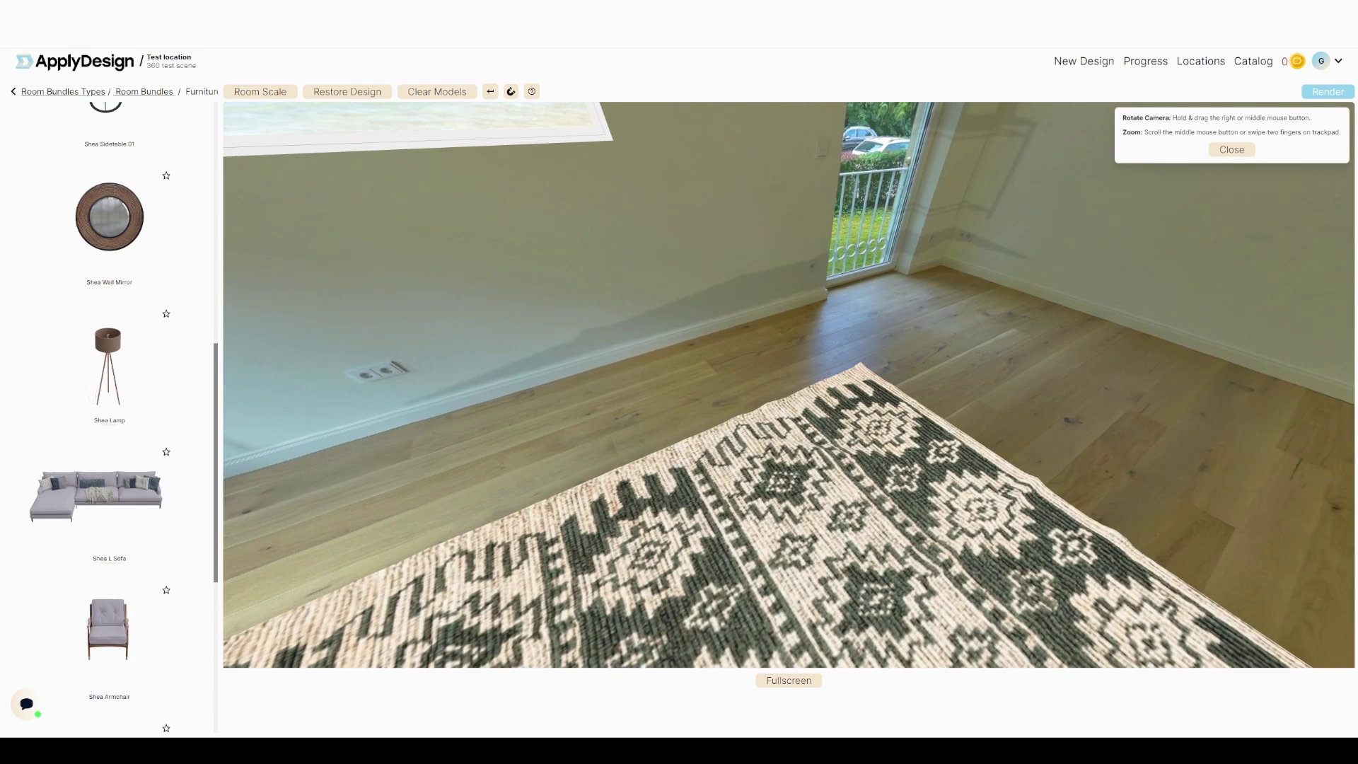
drag(95, 496, 389, 417)
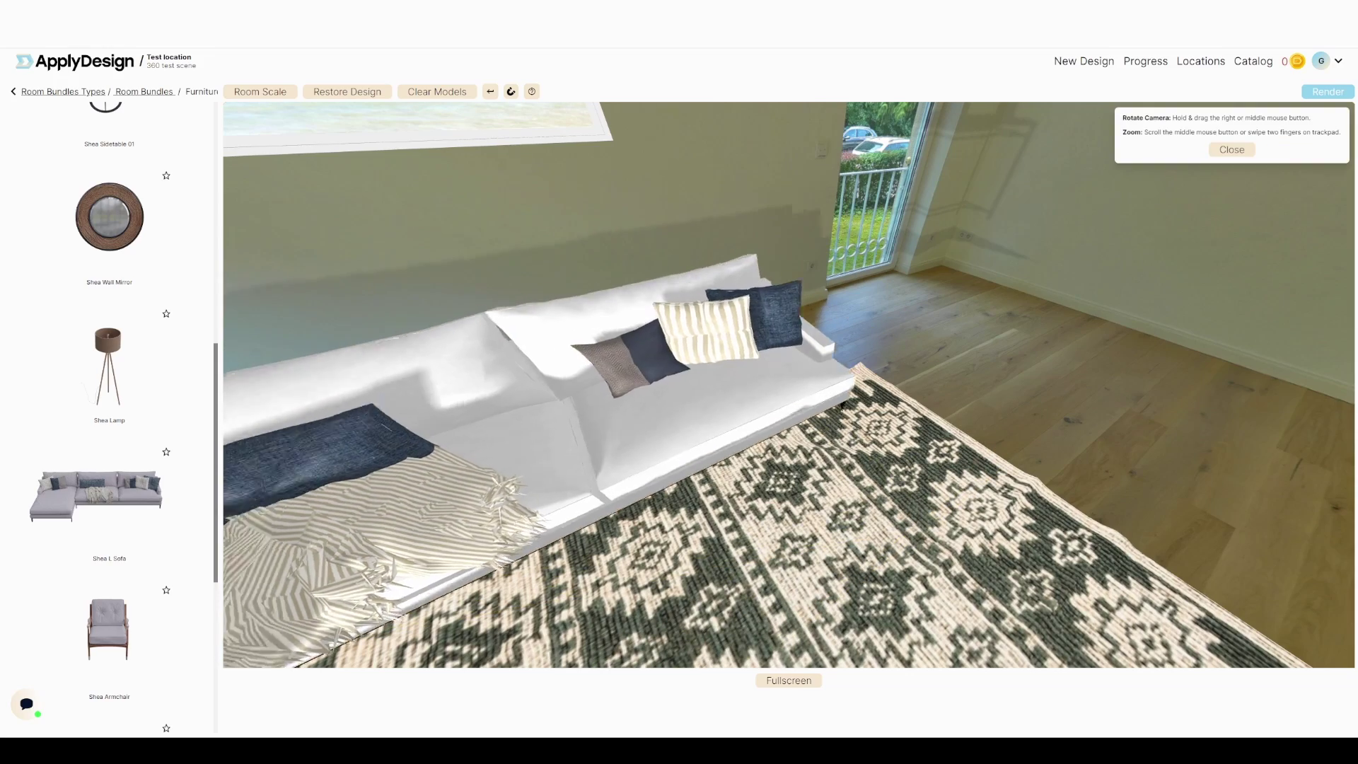
drag(637, 410, 564, 401)
right_drag(564, 401, 948, 552)
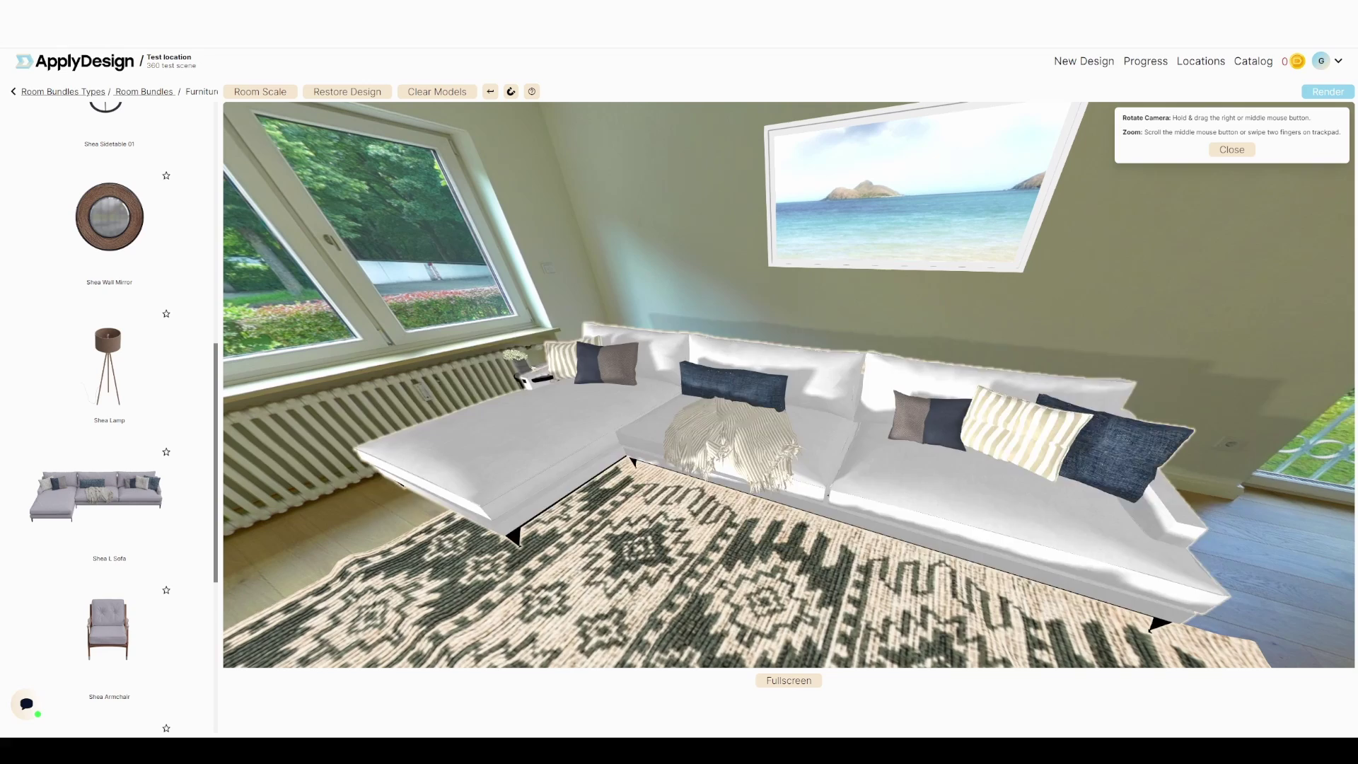
drag(799, 446, 841, 440)
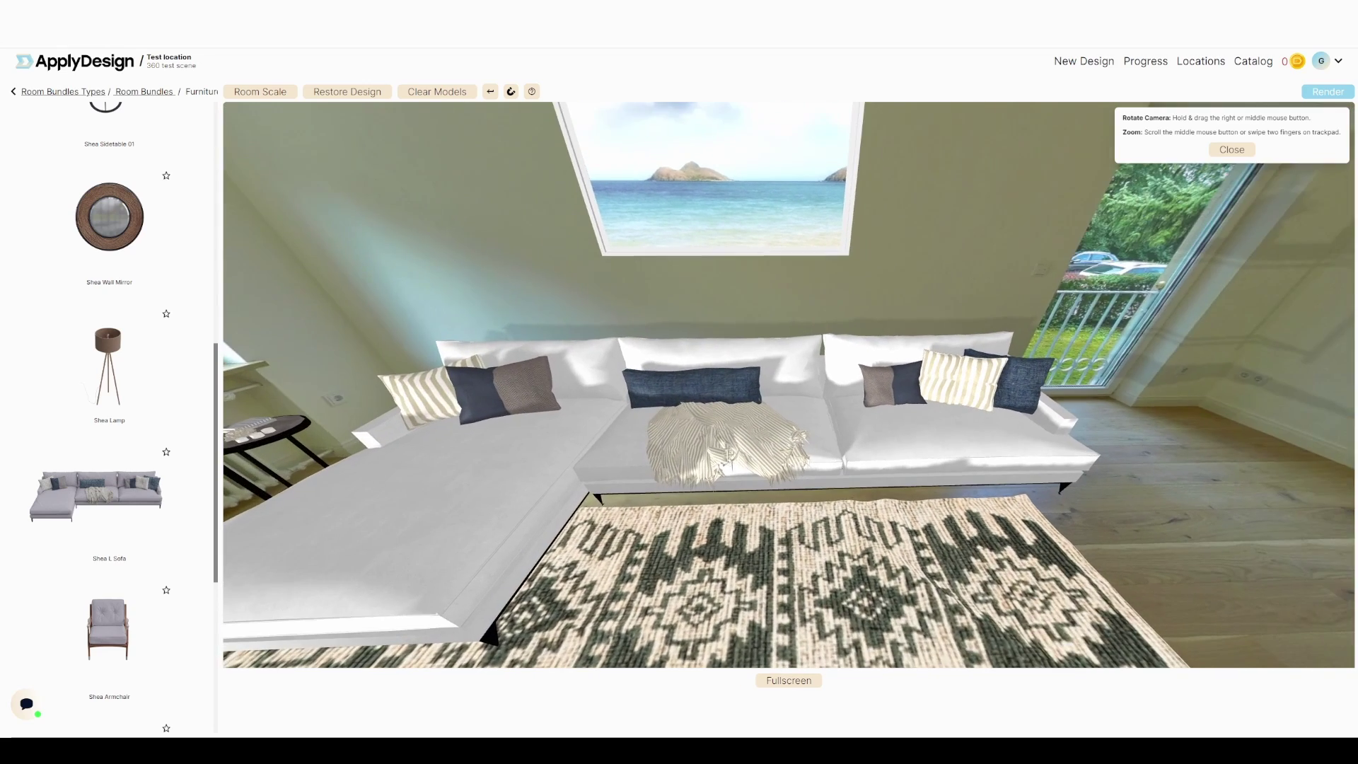
Step: Place a Shea Armchair at the short end of the rug opposite the sofa's chaise and fine-tune its position
scroll(788, 384, down, 2)
right_drag(789, 385, 715, 425)
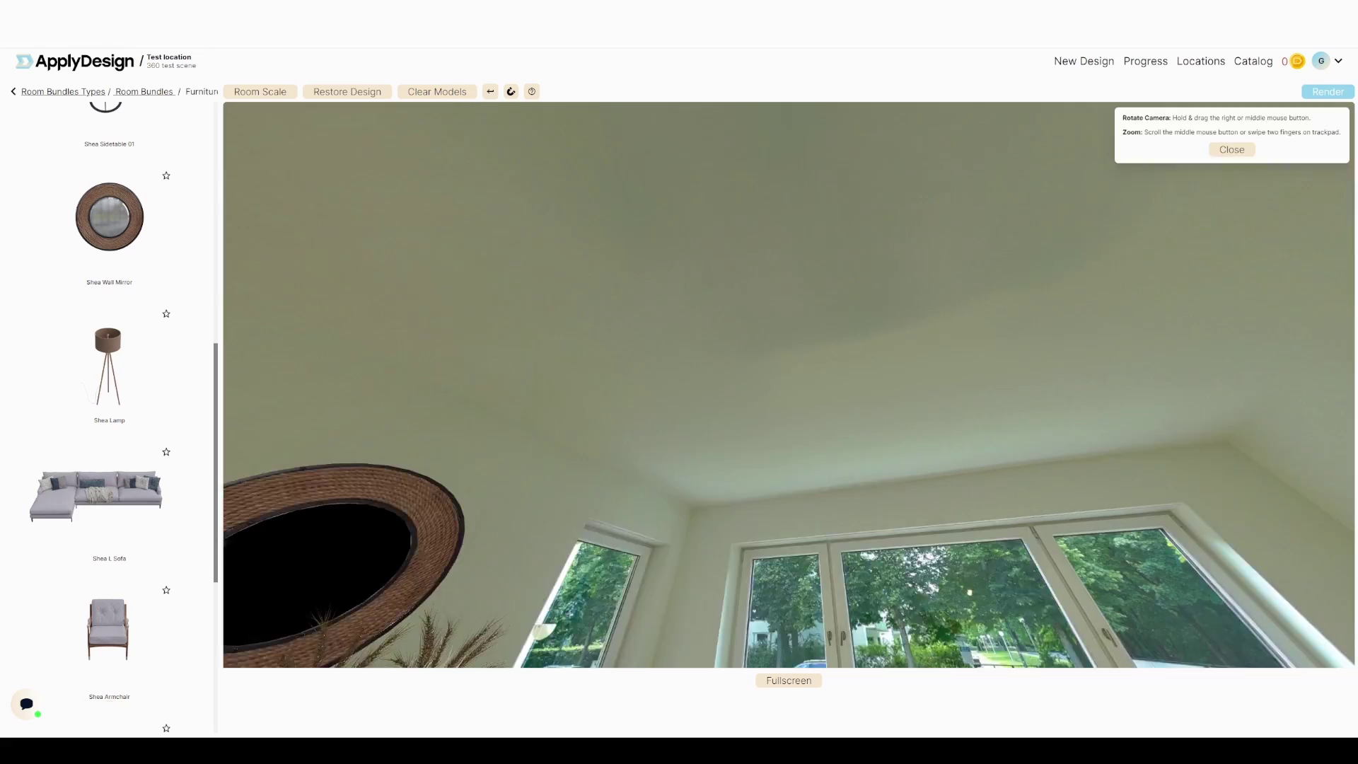
right_drag(707, 353, 637, 283)
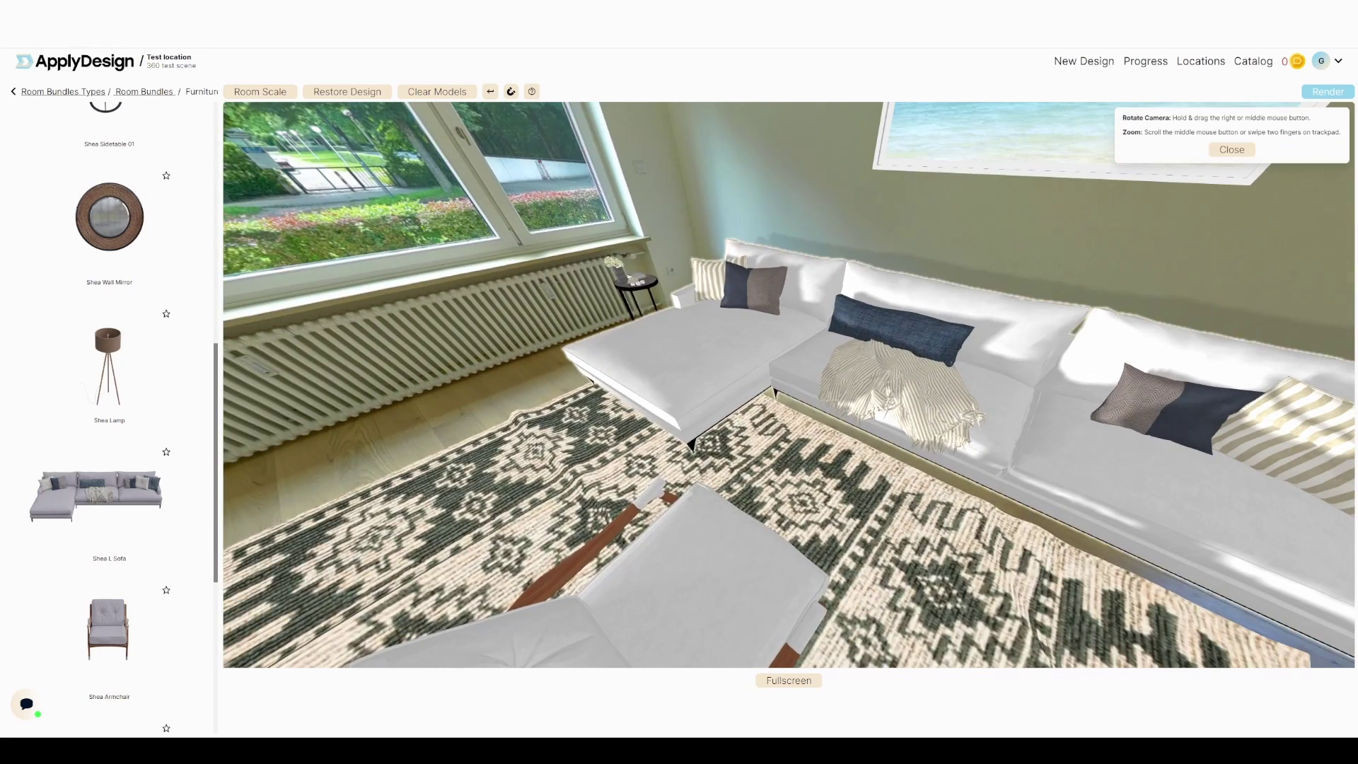
drag(743, 460, 855, 494)
right_drag(854, 494, 619, 338)
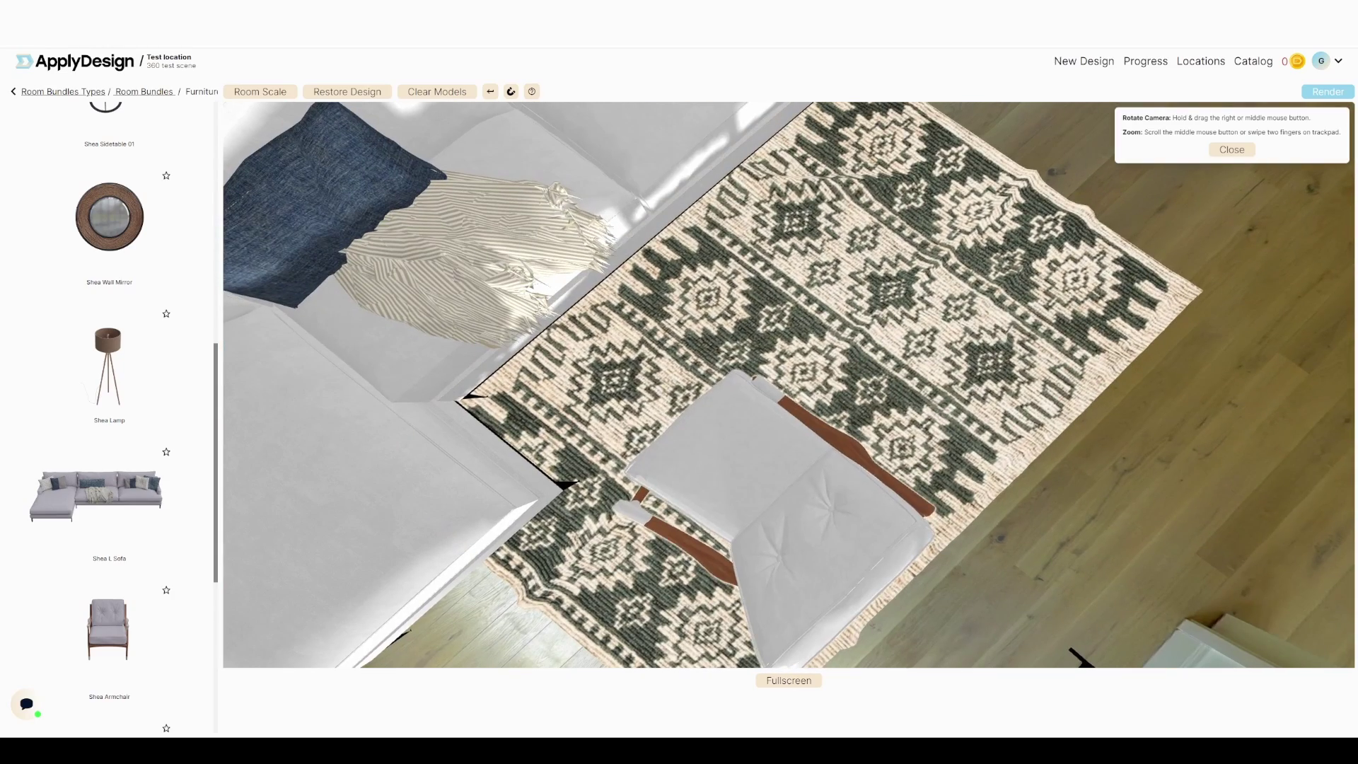
drag(732, 459, 930, 188)
right_drag(931, 188, 882, 468)
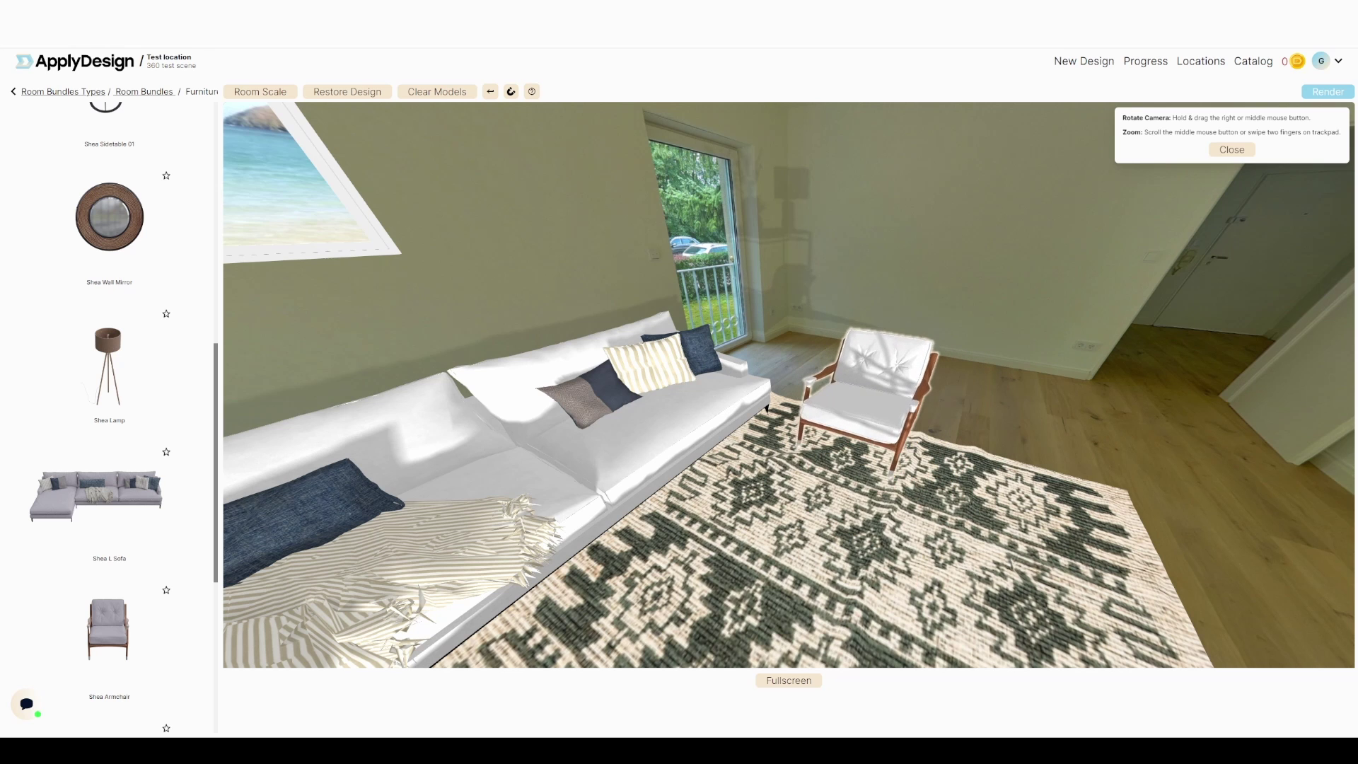
right_drag(884, 460, 672, 456)
drag(697, 410, 684, 411)
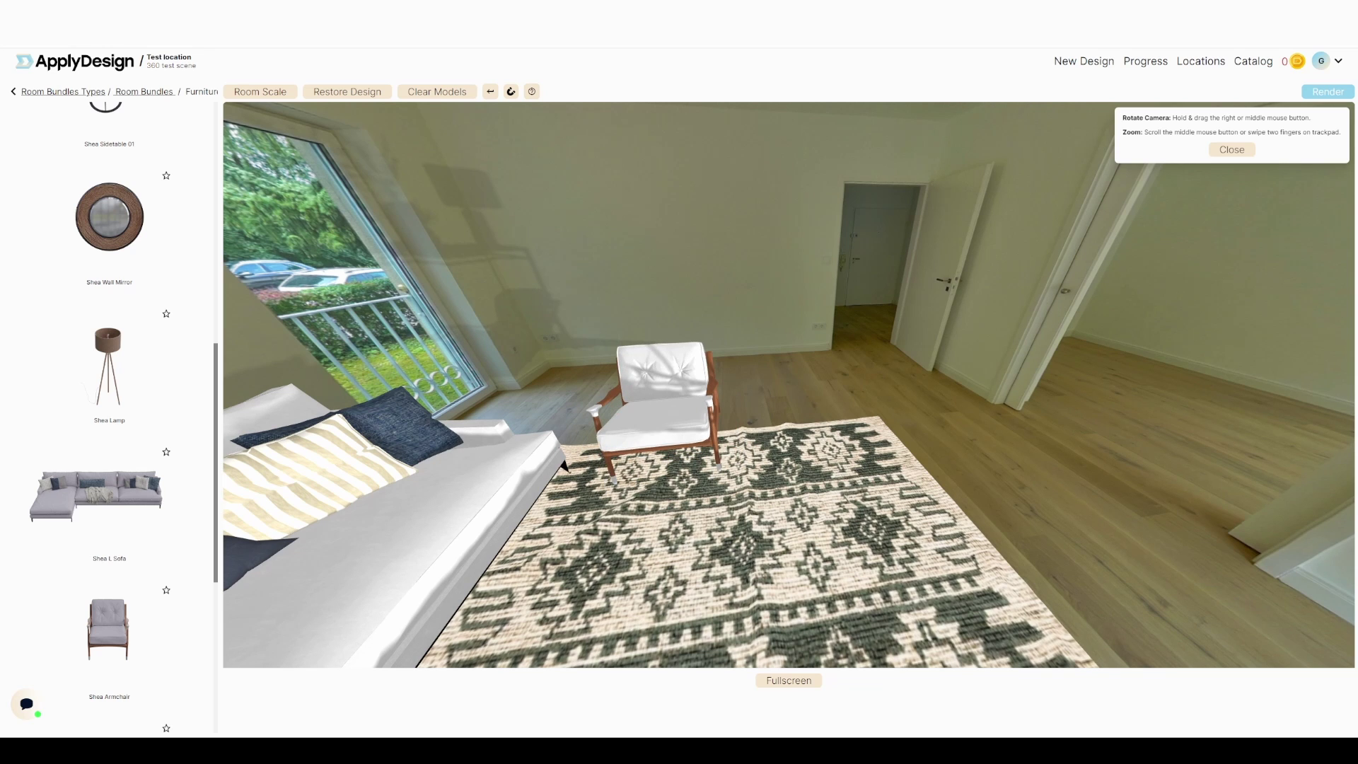
Step: Place a second Shea Armchair beside the first at the rug's end and adjust its rotation in small increments both ways
drag(109, 630, 818, 417)
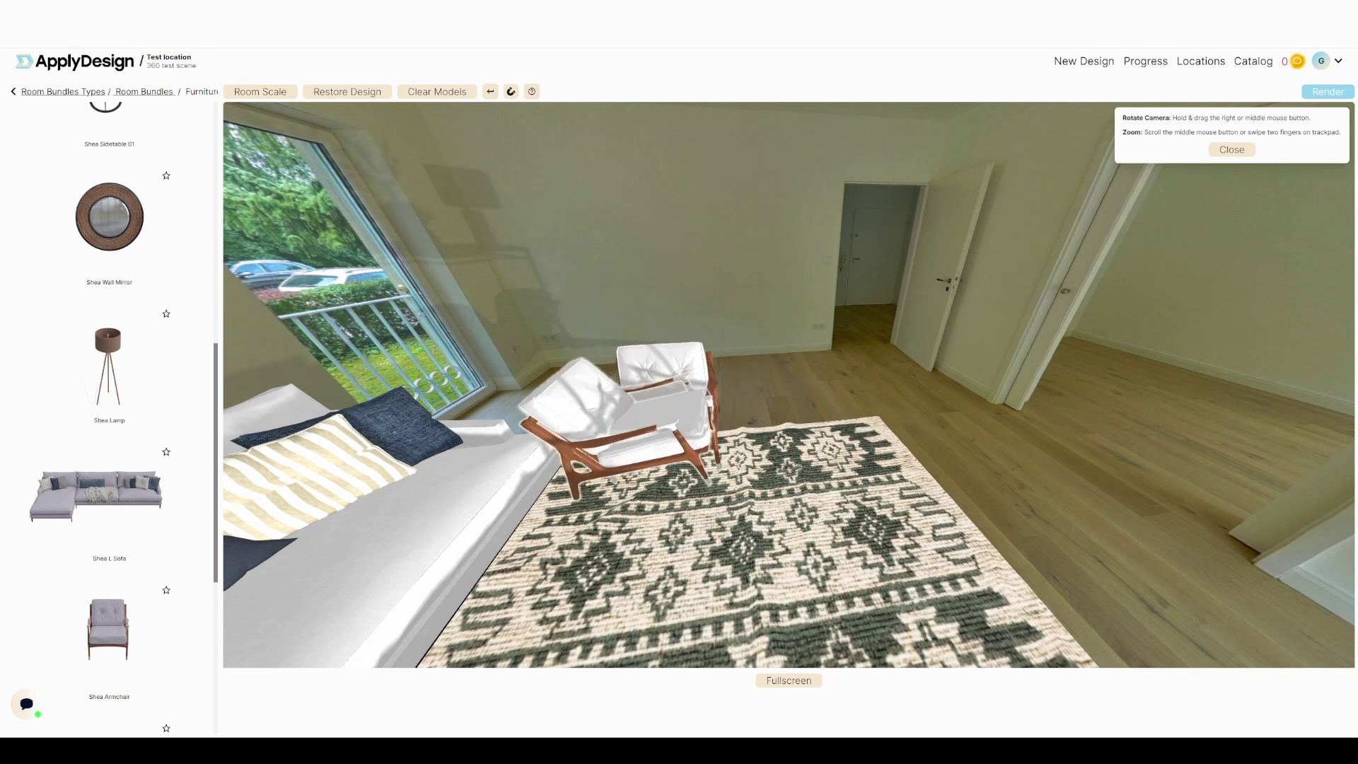
click(842, 396)
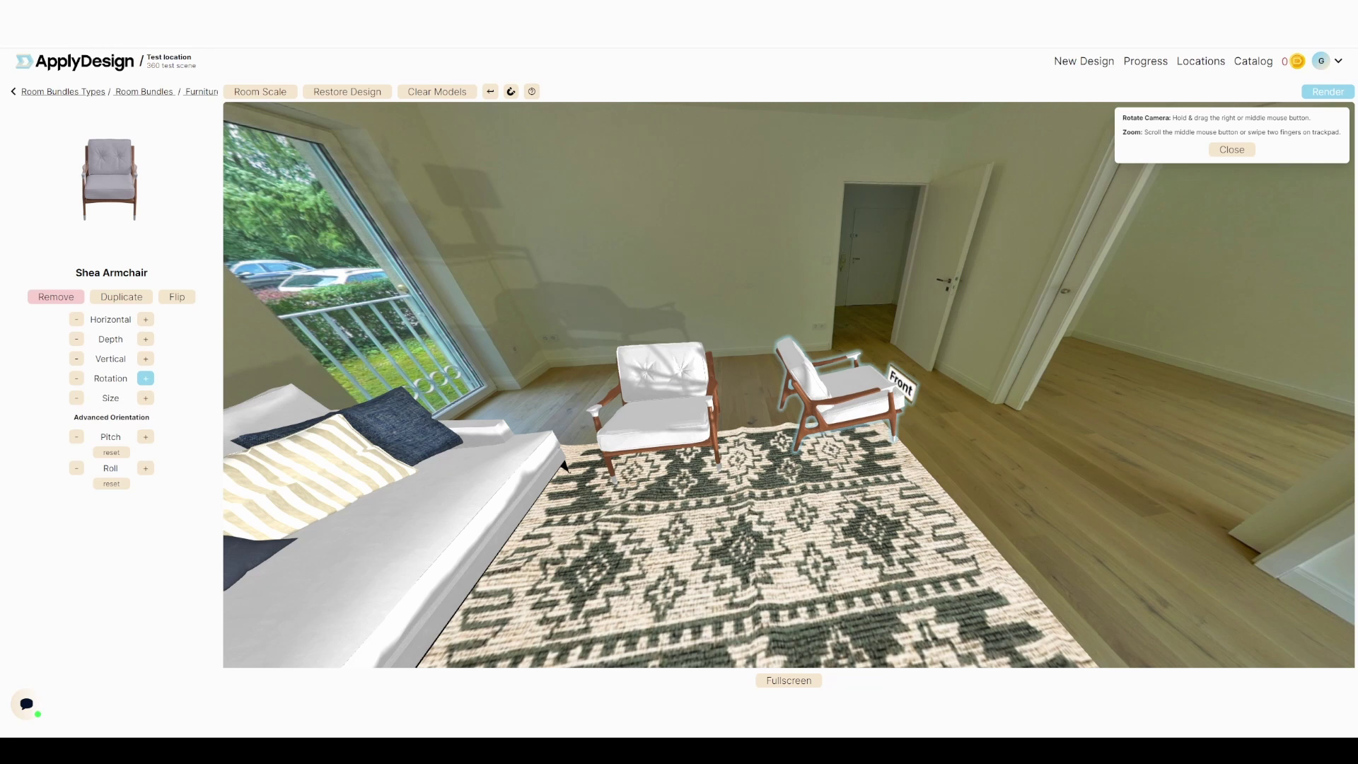
click(145, 378)
click(146, 378)
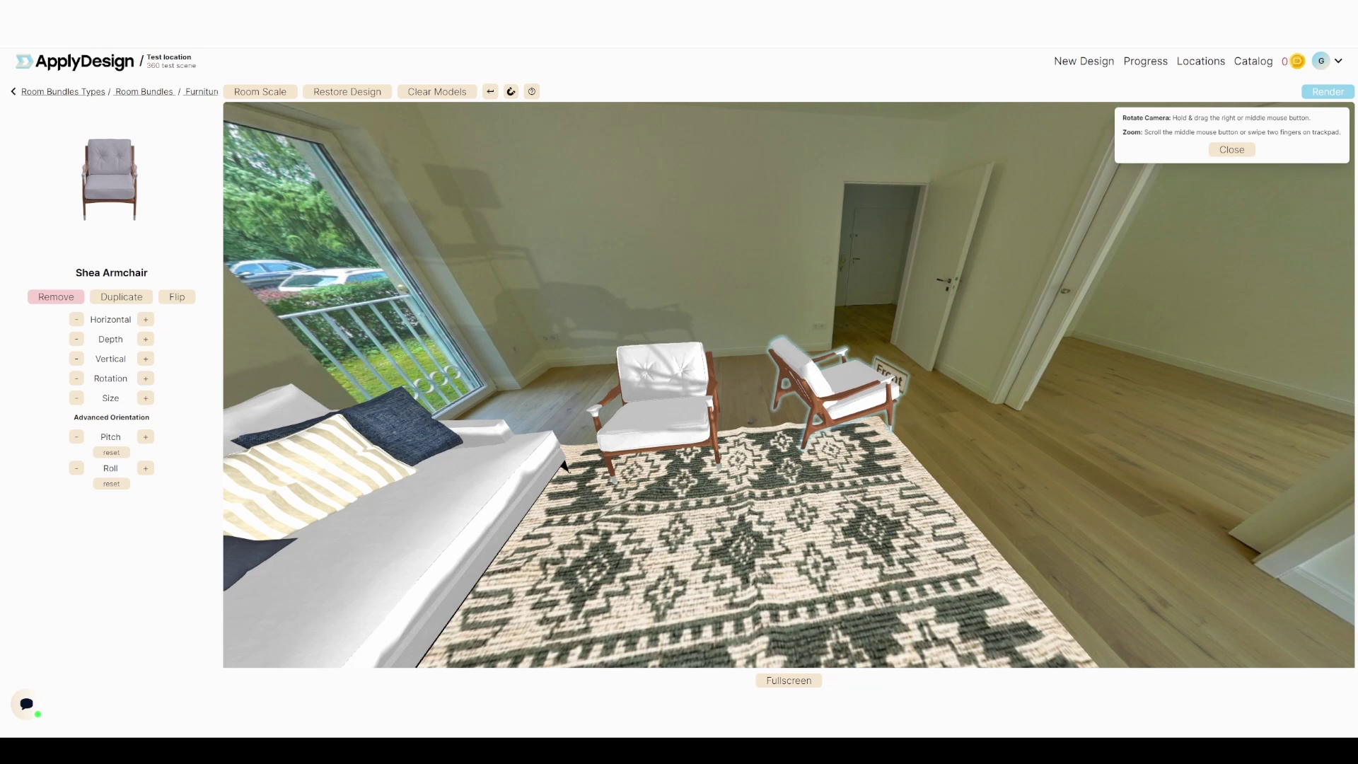
click(76, 379)
click(77, 378)
click(76, 379)
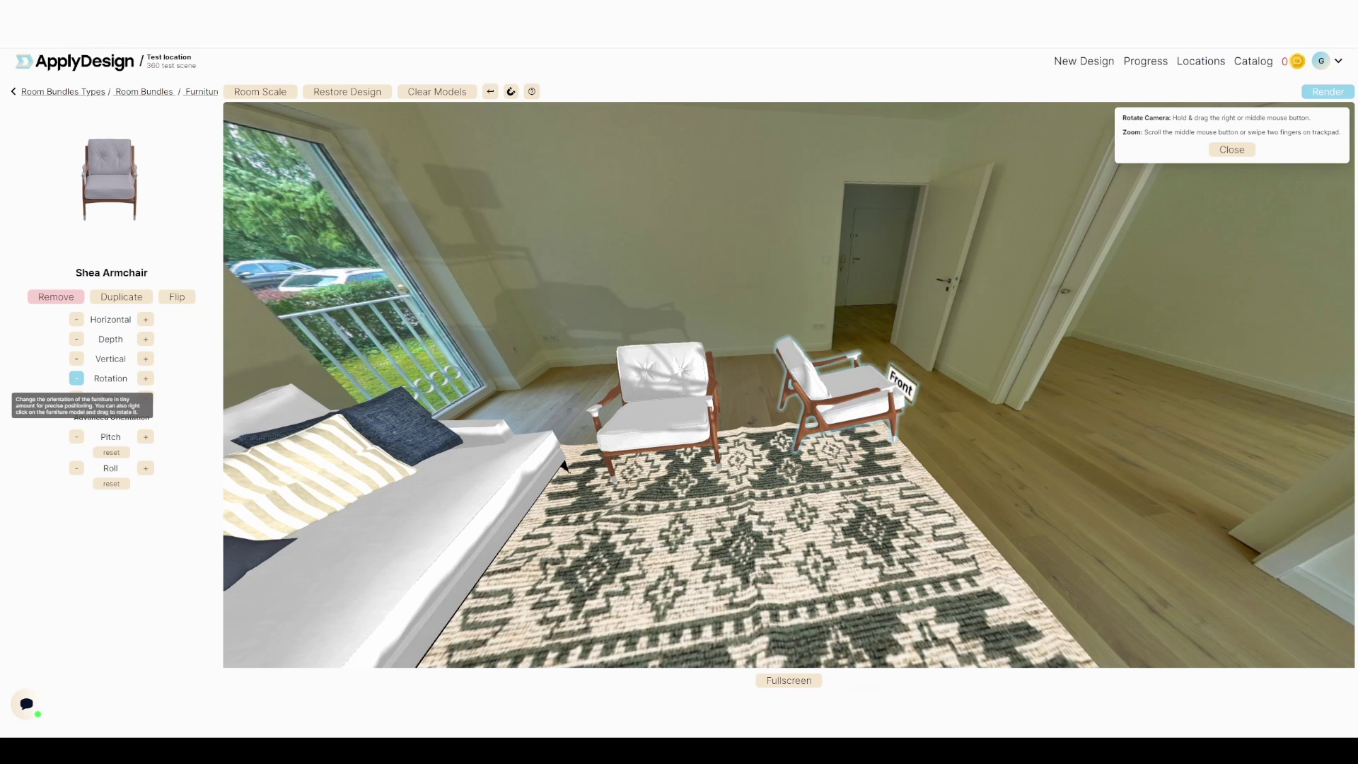
click(146, 379)
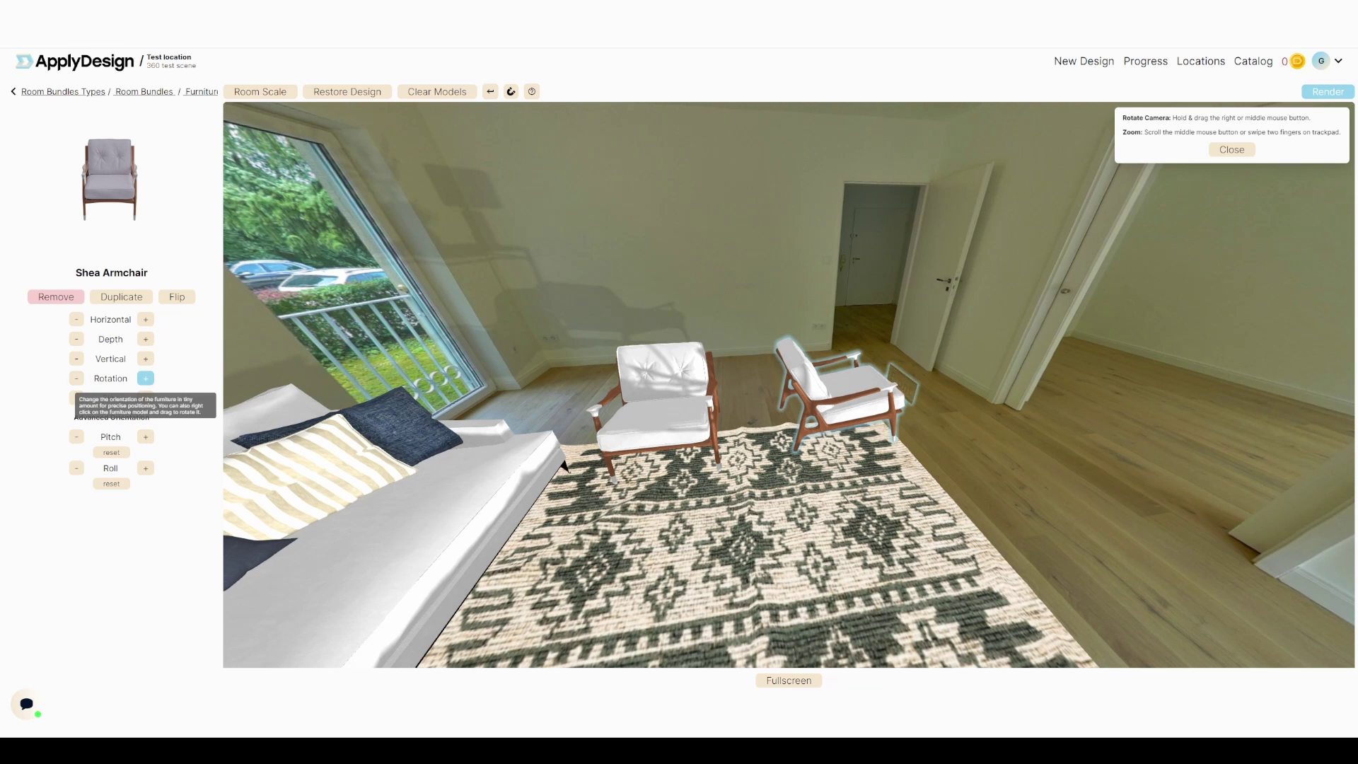
Step: Move the second armchair onto the rug in front of the first, try tilting it with positive roll increments and reset its roll
drag(845, 395, 711, 460)
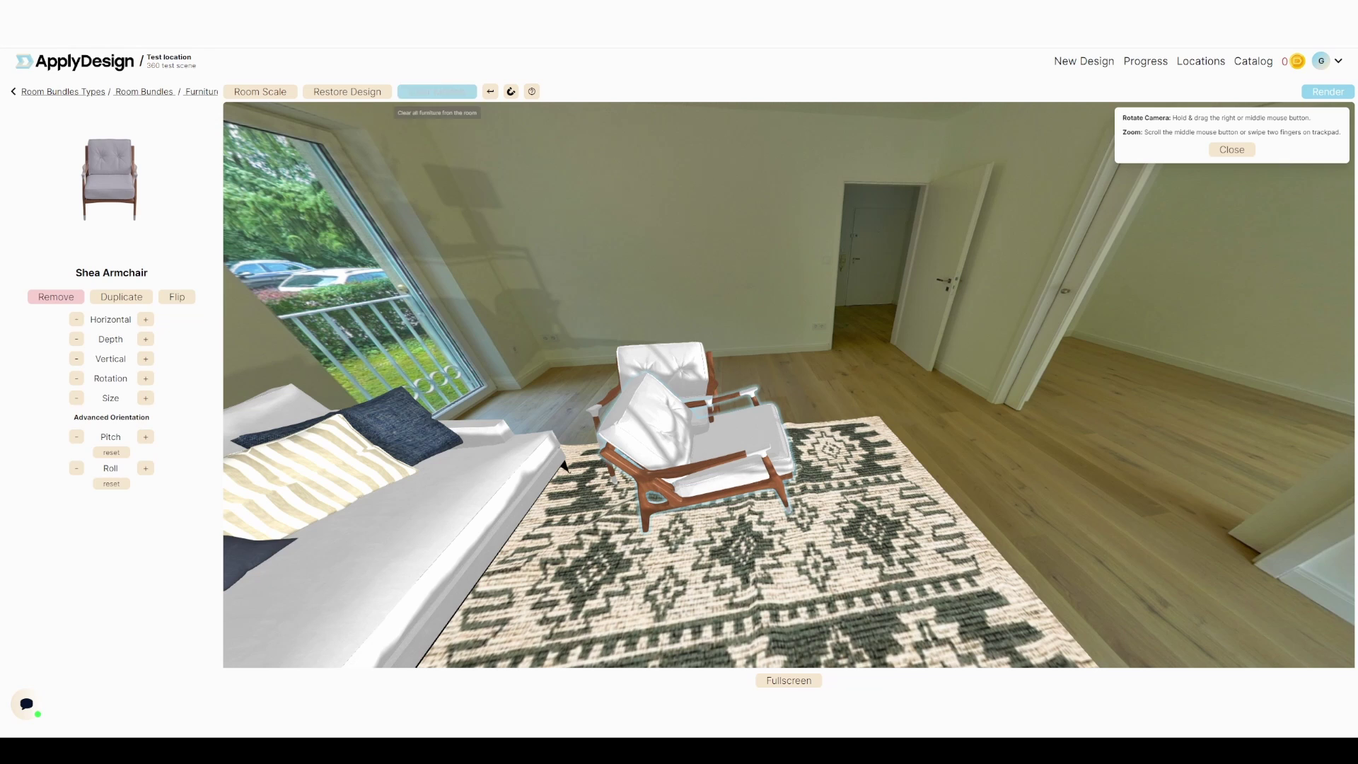
click(601, 247)
click(708, 452)
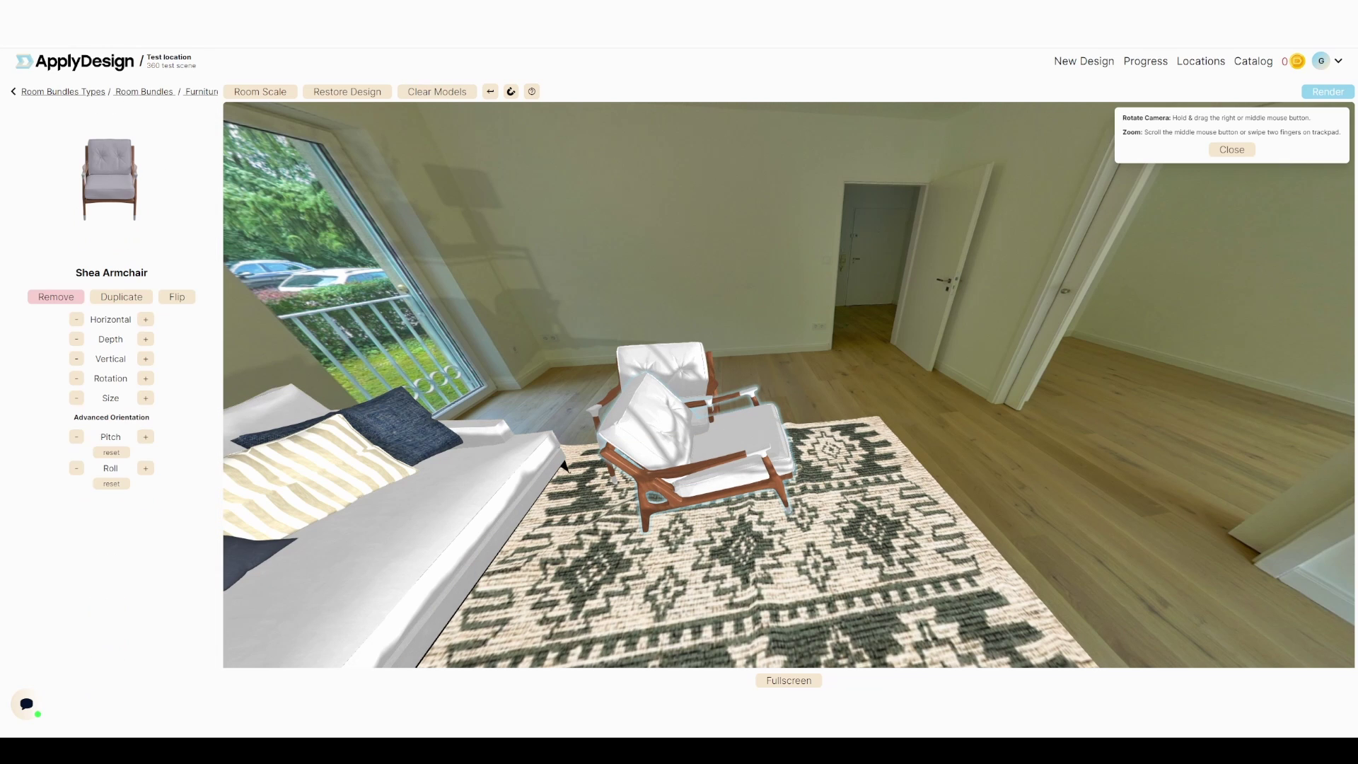
click(146, 468)
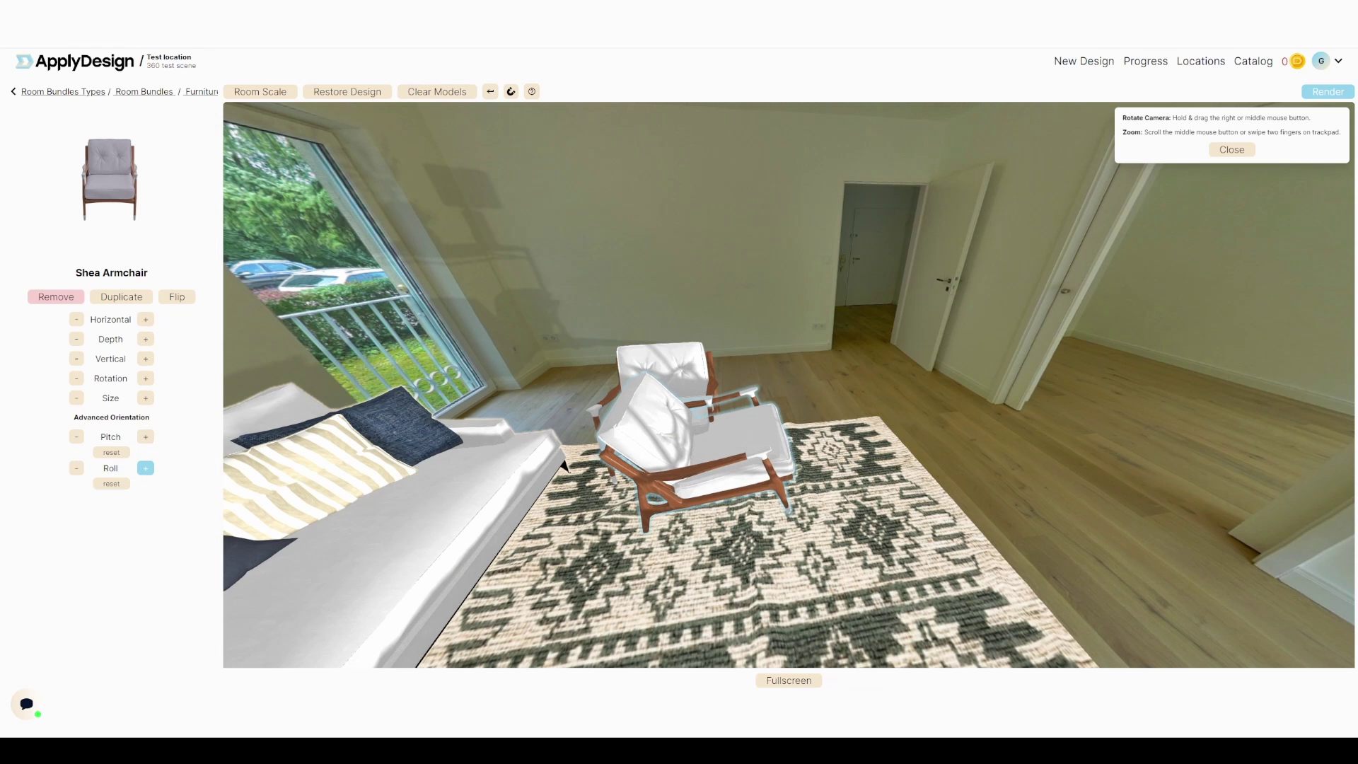
click(146, 467)
click(145, 468)
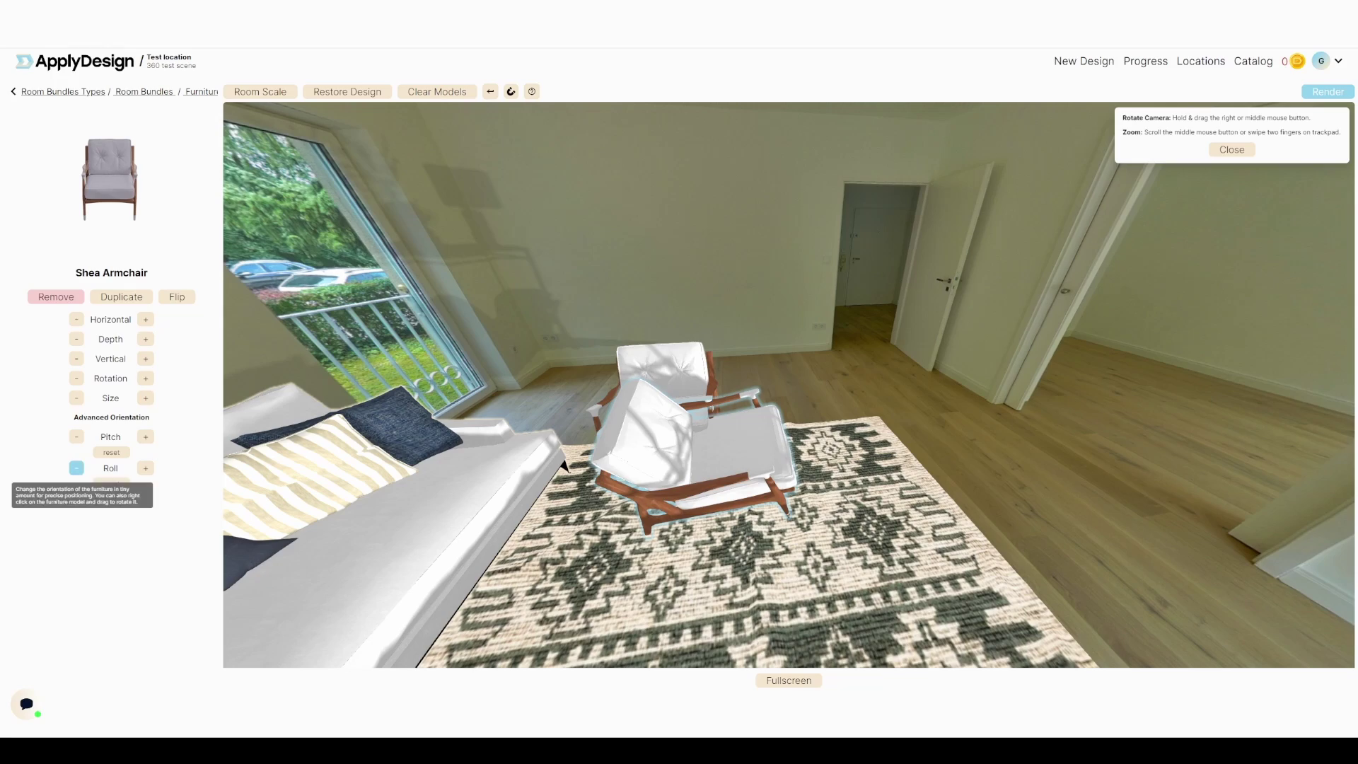
click(111, 484)
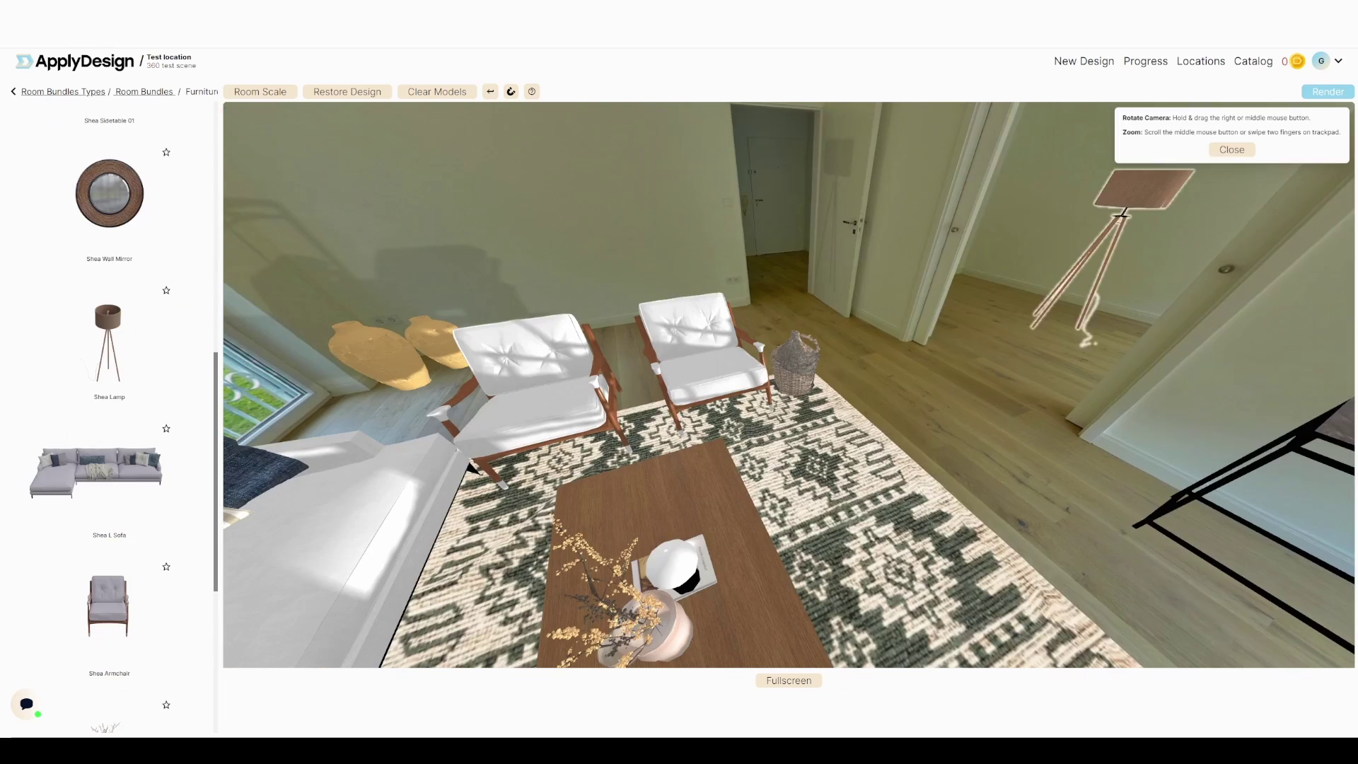
Step: Move the Shea Lamp to the floor behind the armchair nearest the woven basket
drag(1148, 191, 856, 184)
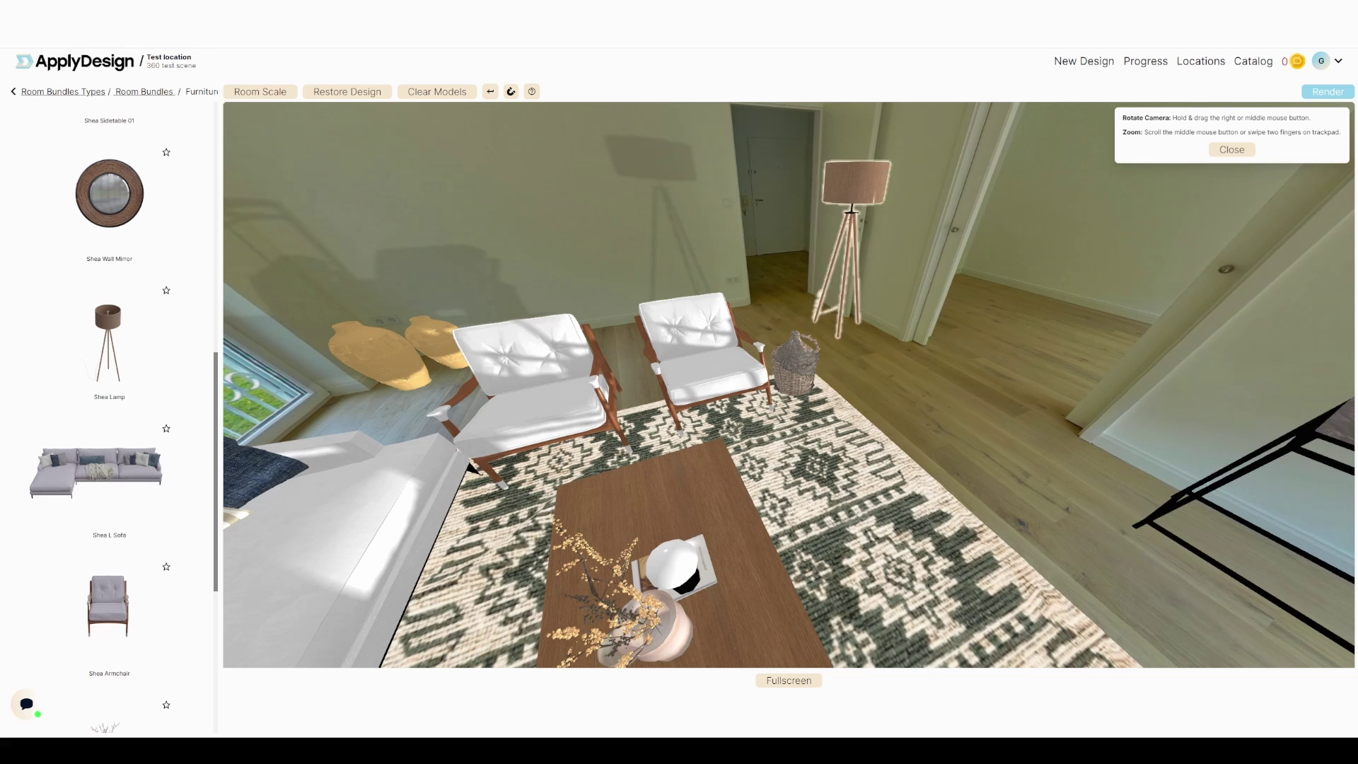
drag(842, 325, 710, 324)
right_drag(792, 340, 566, 360)
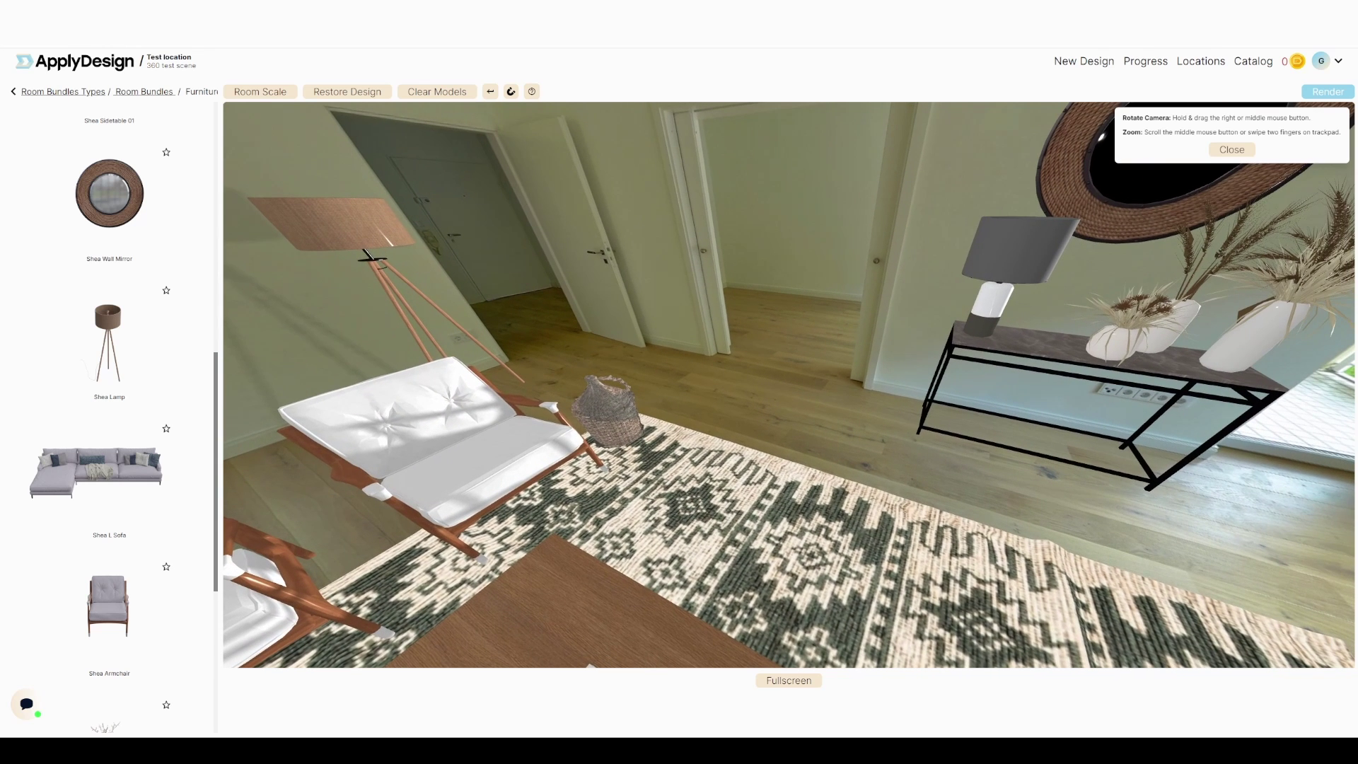
Step: Place a second Shea L Sofa in the adjoining room beyond the open doorway and hang a second Shea Wall Mirror above it
drag(99, 473, 834, 281)
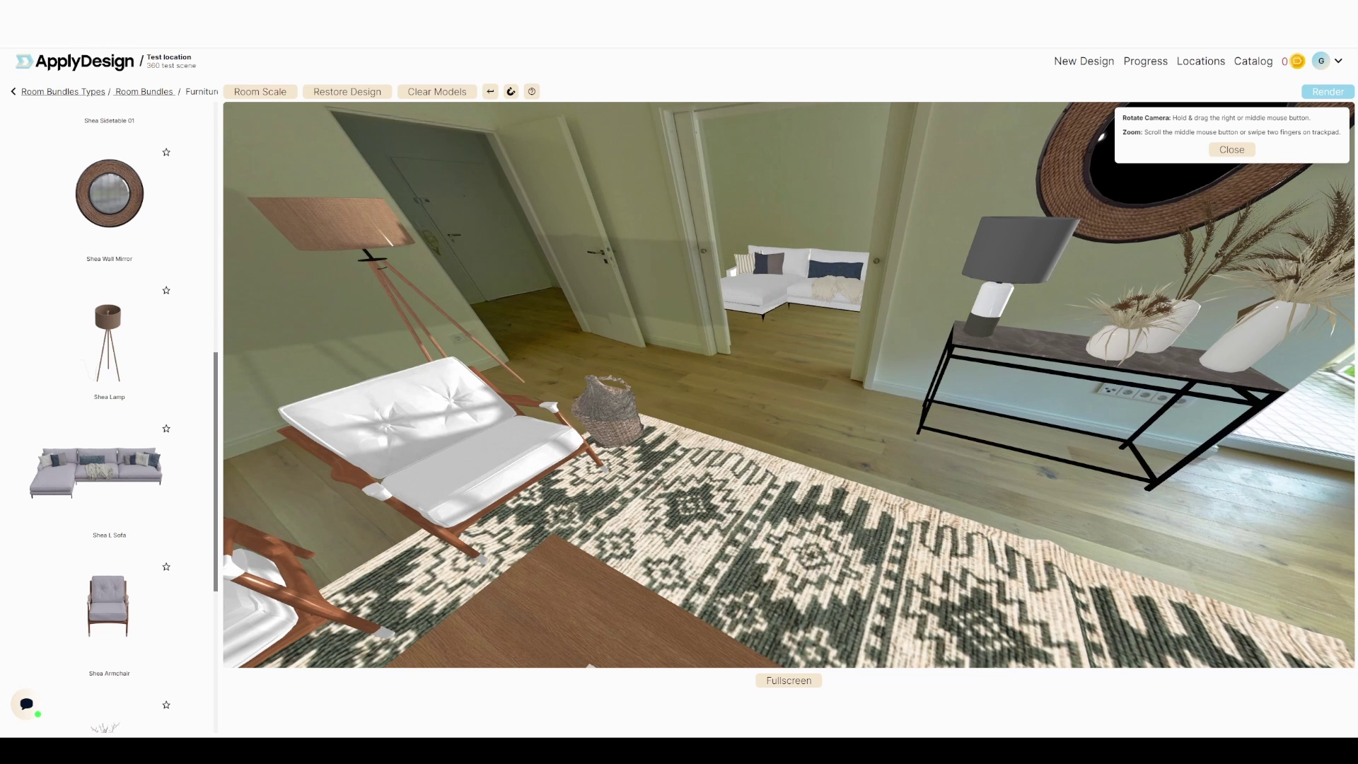
right_drag(799, 340, 750, 411)
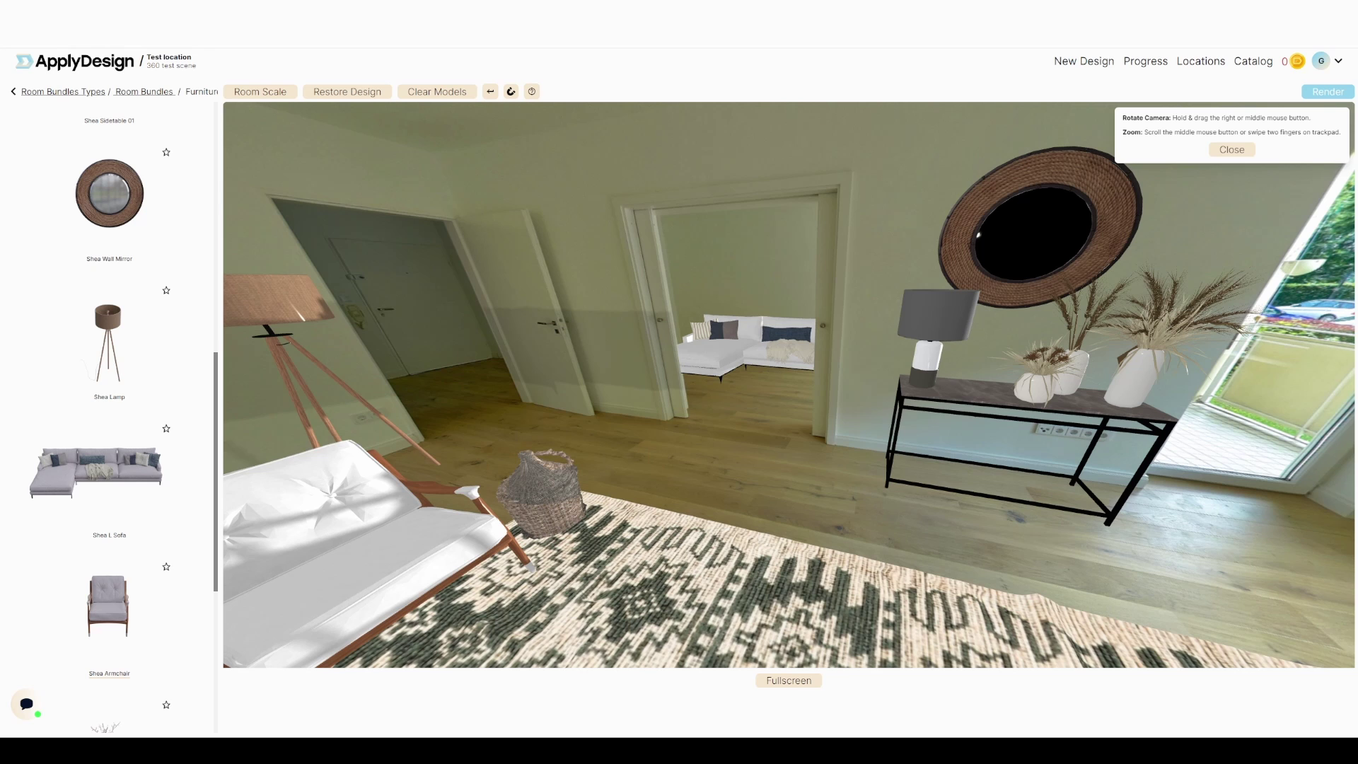
drag(110, 193, 776, 258)
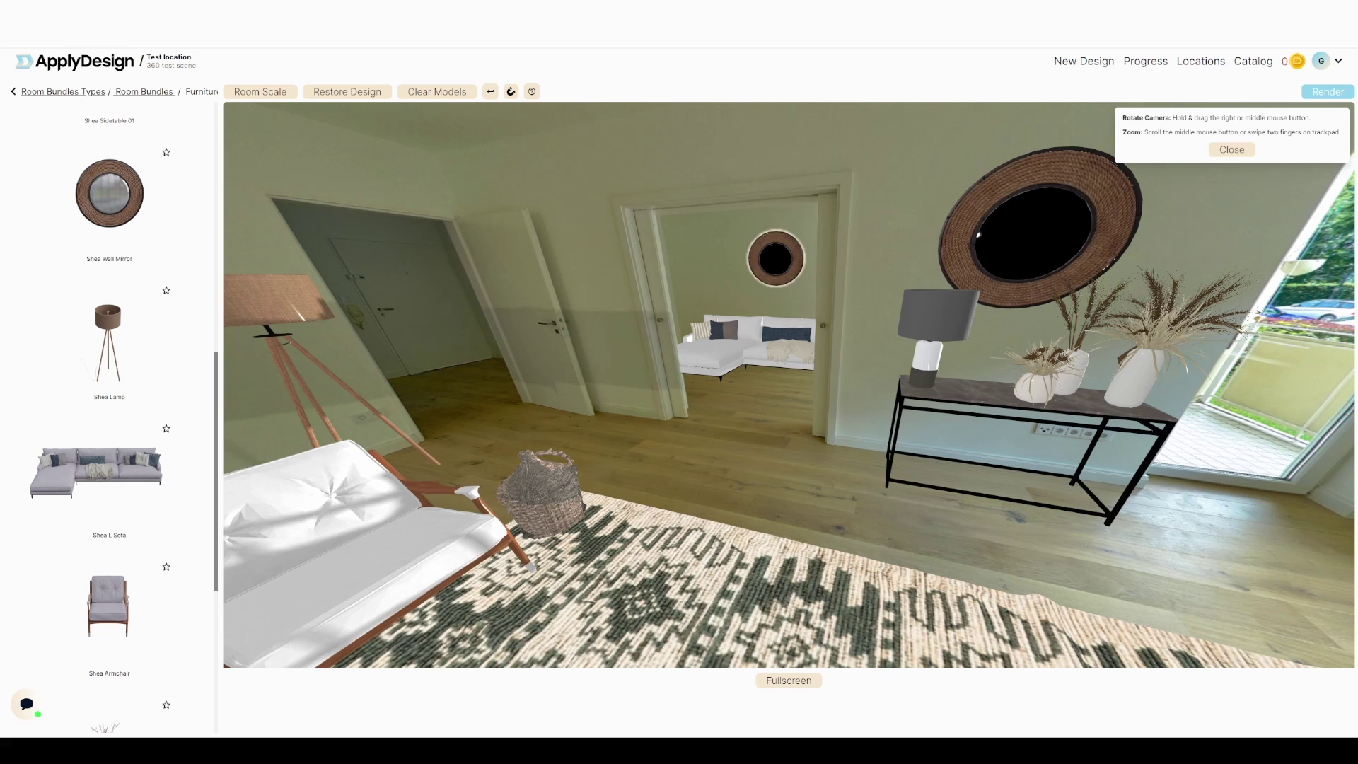
right_drag(776, 258, 640, 264)
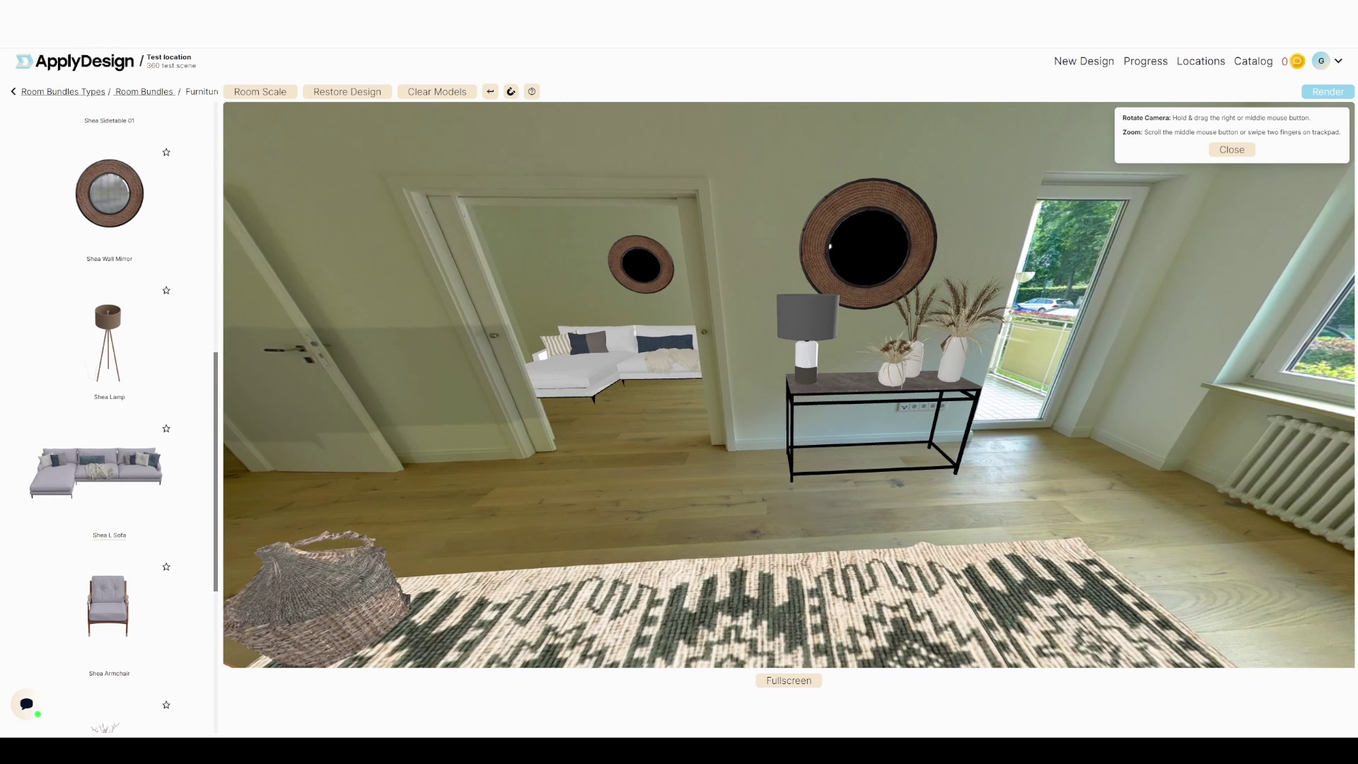
Step: Add a second Shea Sidetable 01, try it at several spots around the room and set it on the balcony outside the glass door
scroll(109, 417, up, 6)
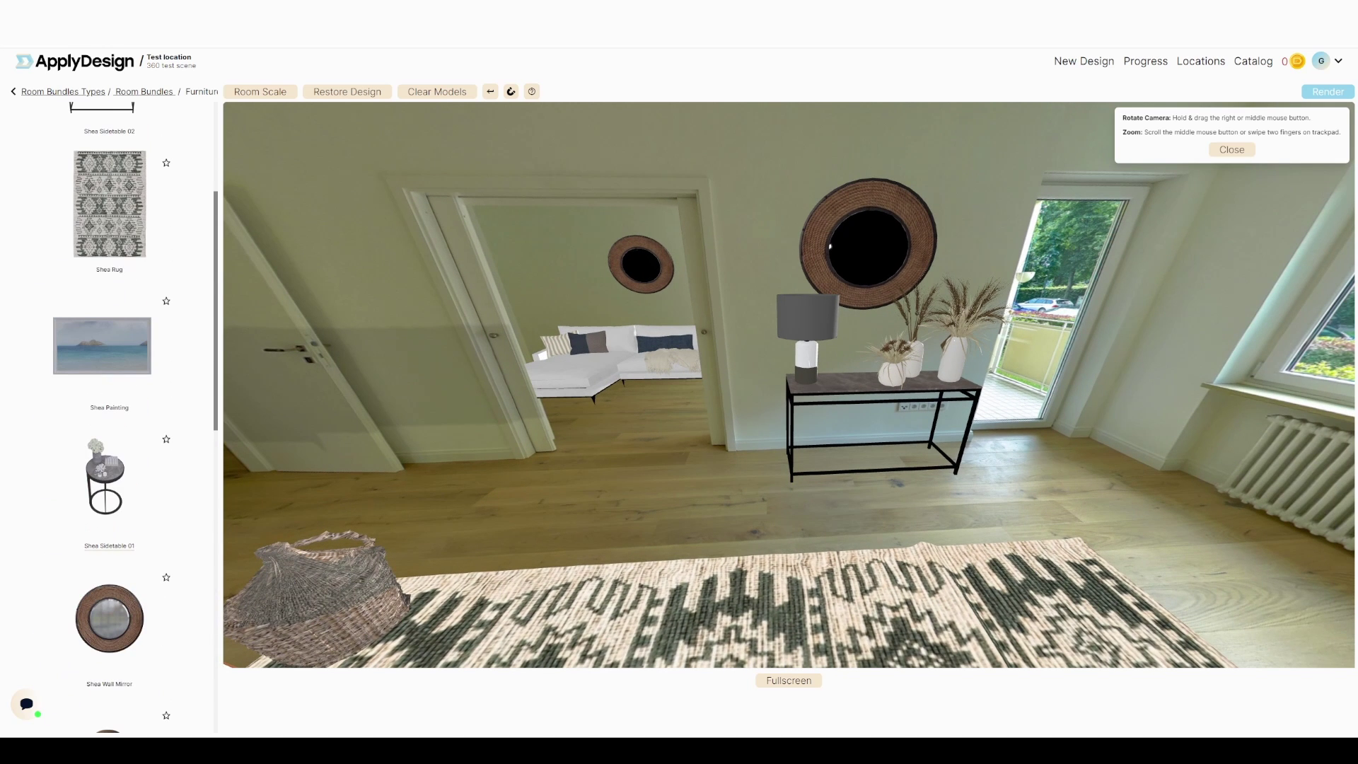
drag(106, 478, 765, 453)
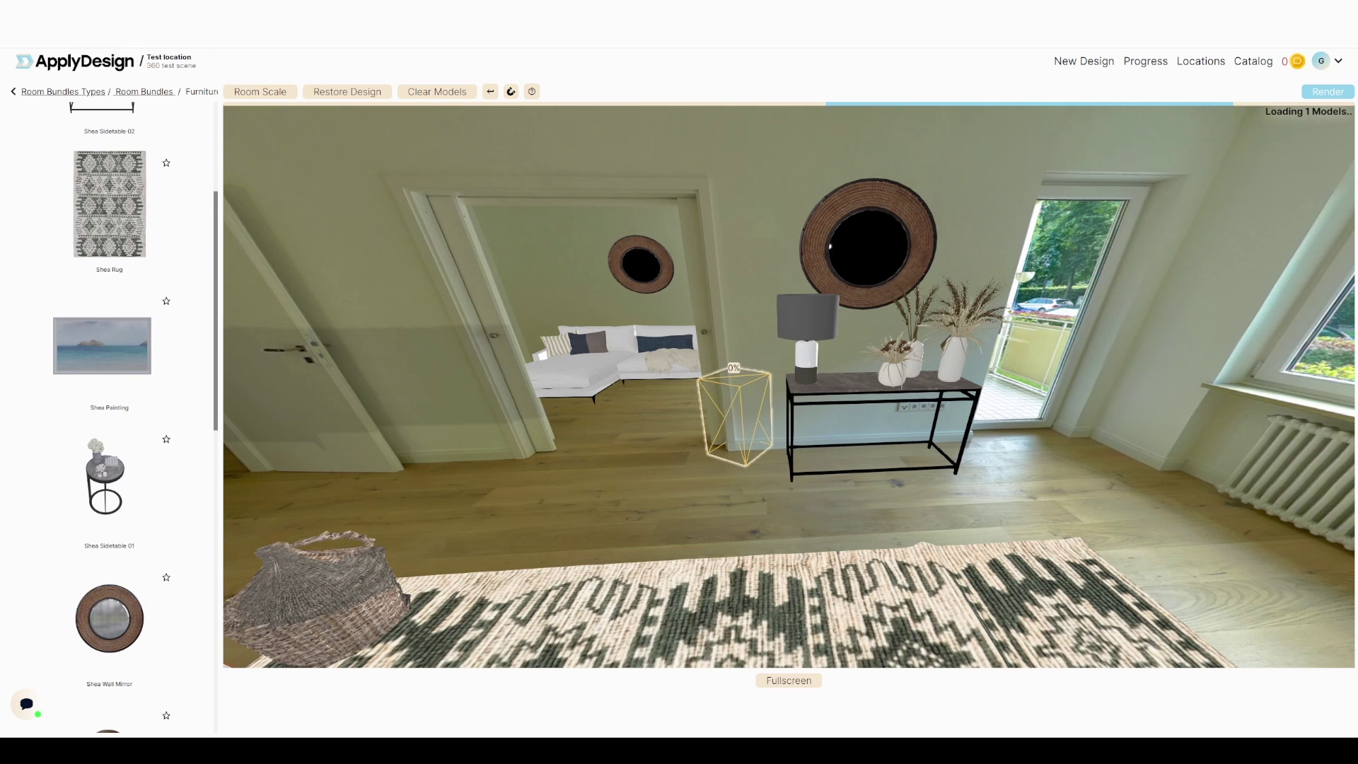
drag(712, 437, 528, 362)
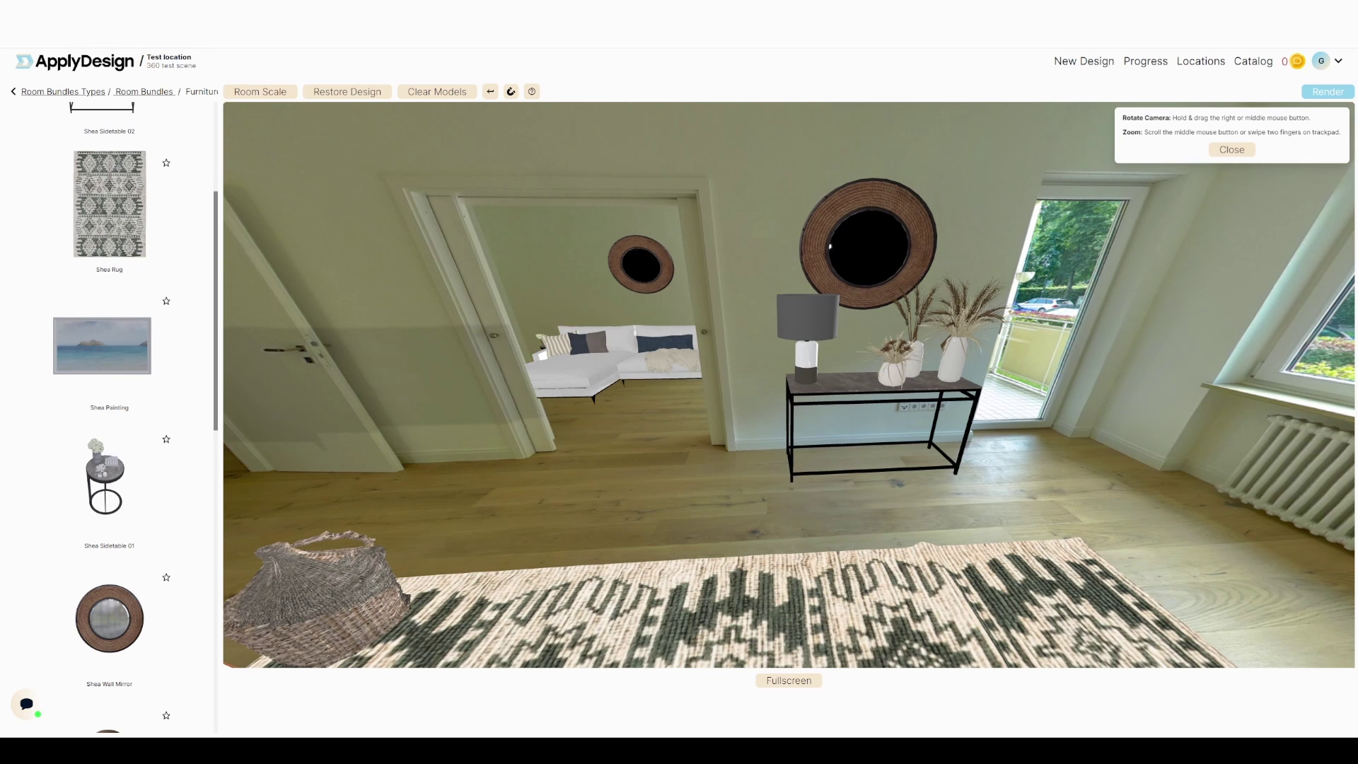
drag(697, 386, 972, 416)
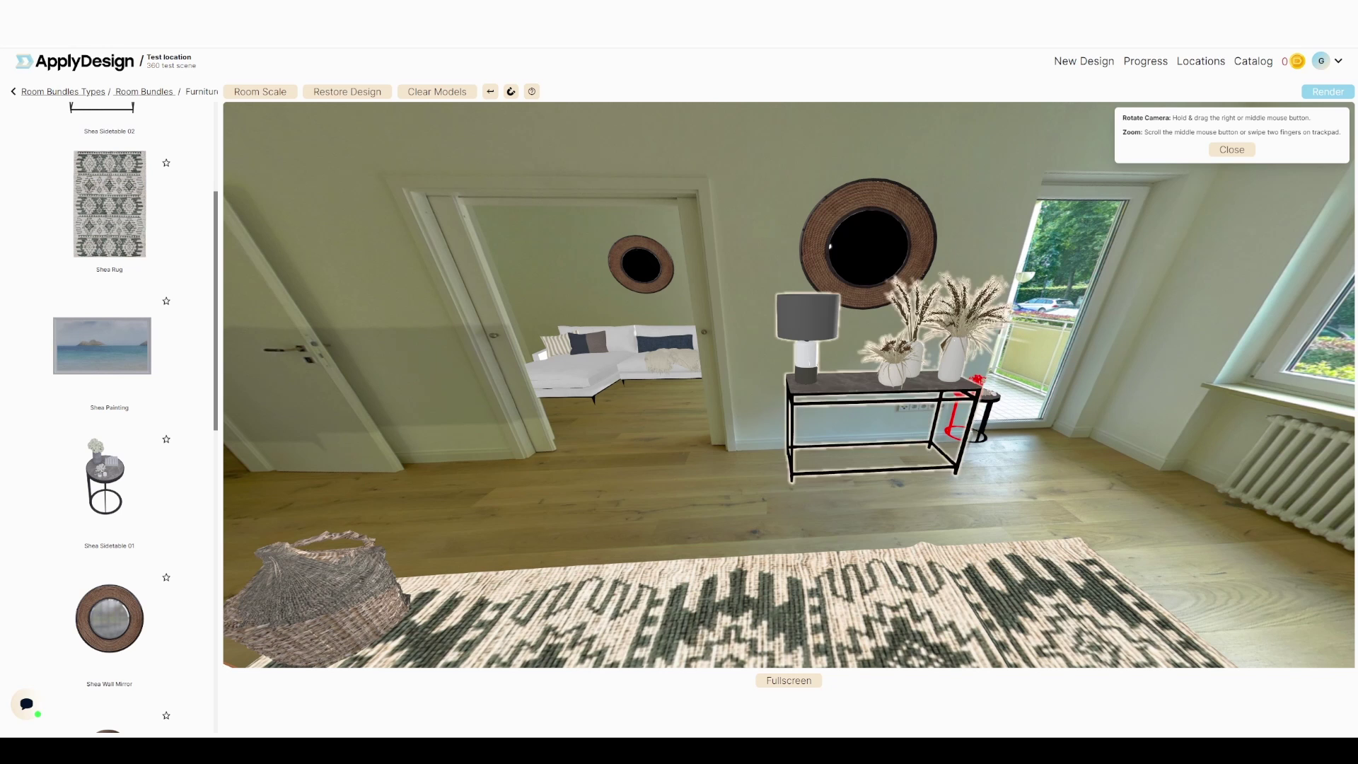
drag(1024, 367, 1218, 453)
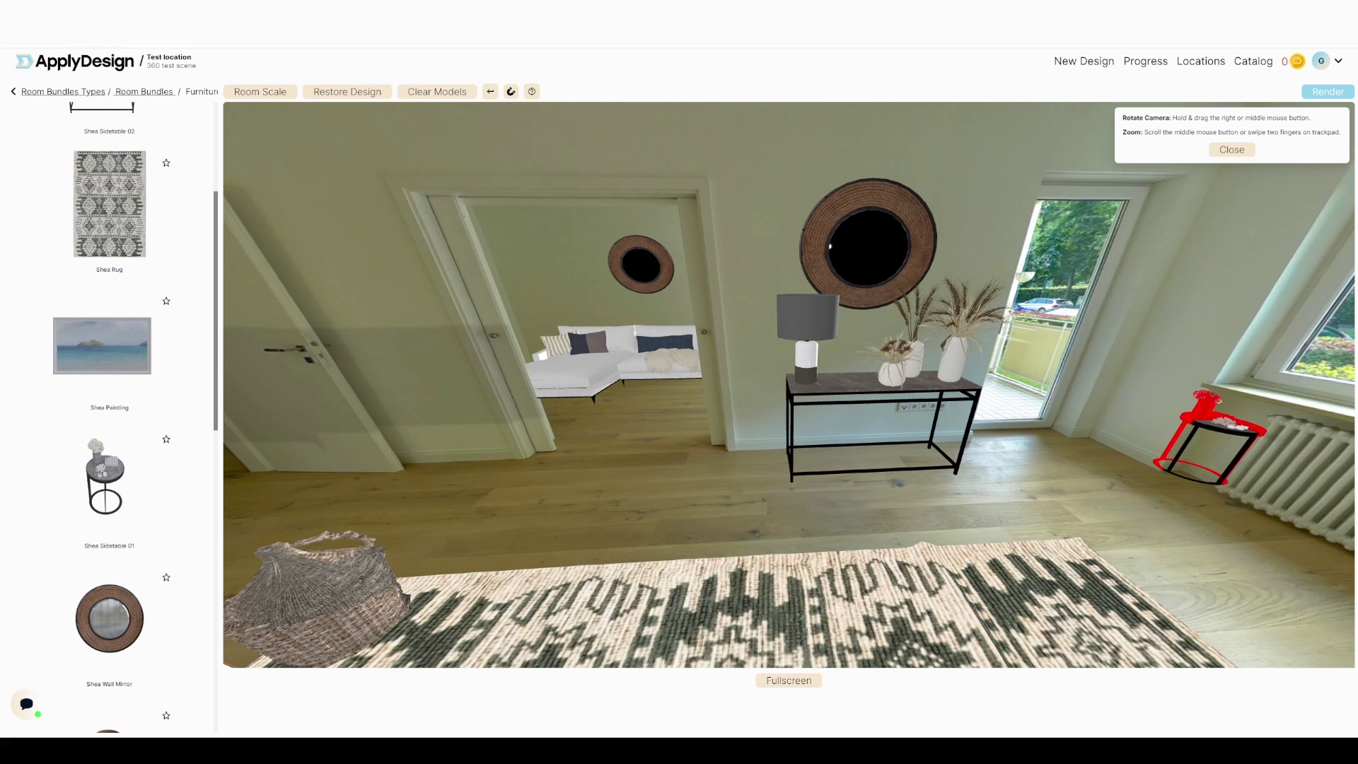
drag(1099, 417, 1073, 413)
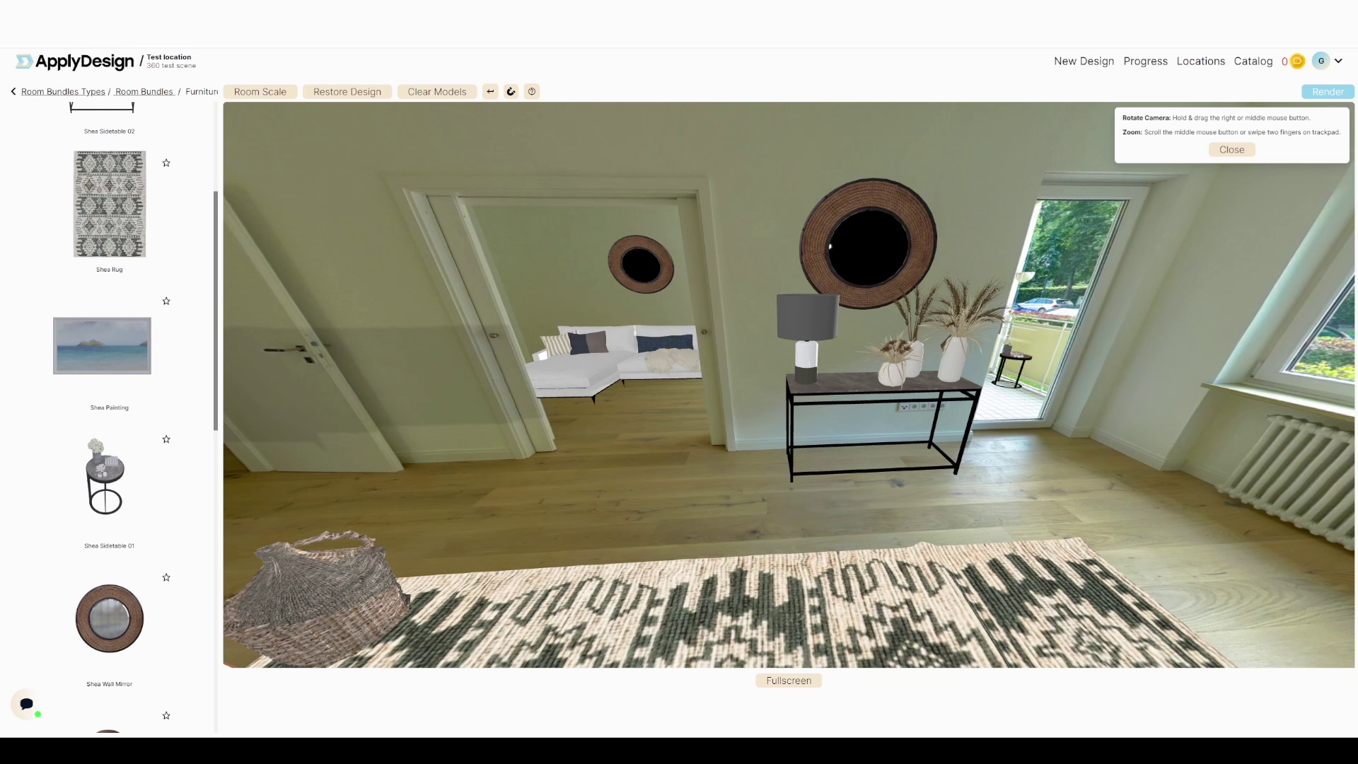
Step: Place a second Shea Rug on the floor in front of the sofa in the adjoining room
right_drag(991, 353, 938, 423)
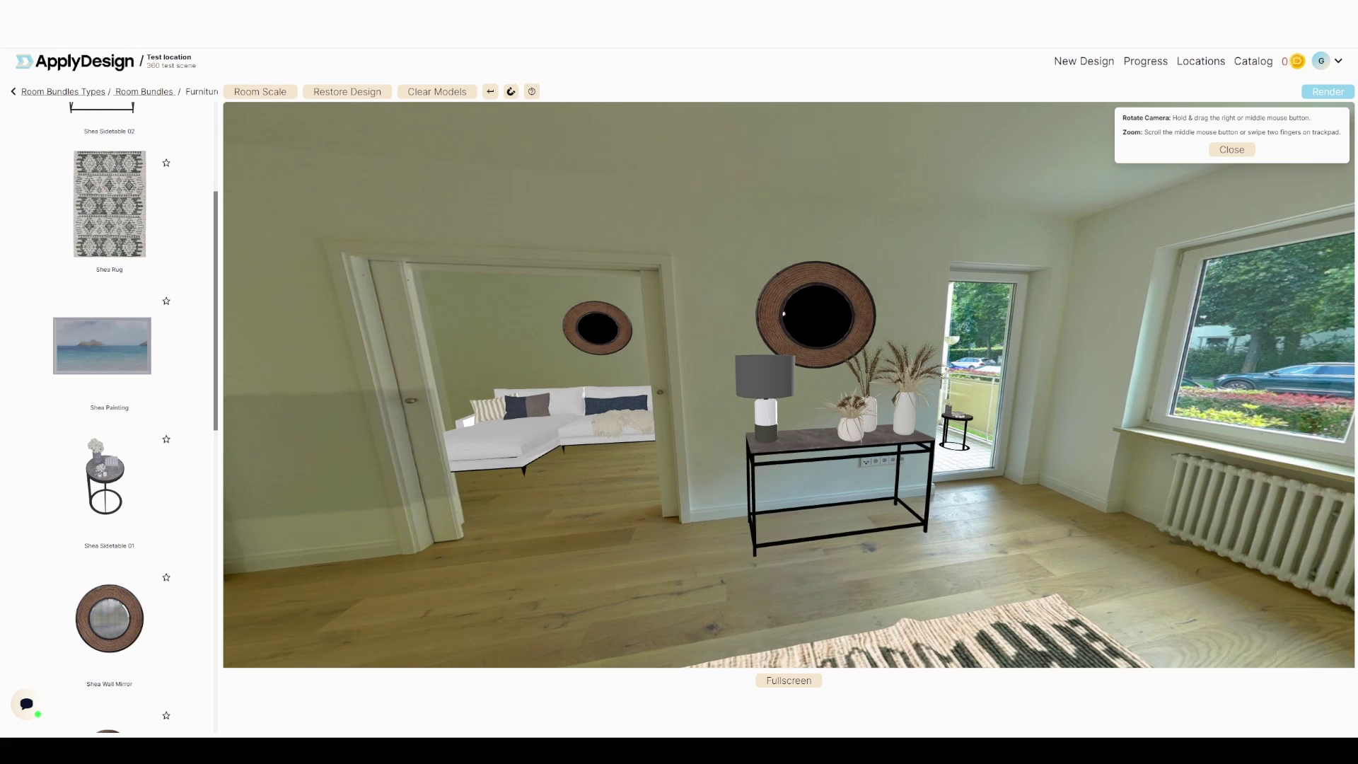
drag(110, 203, 524, 484)
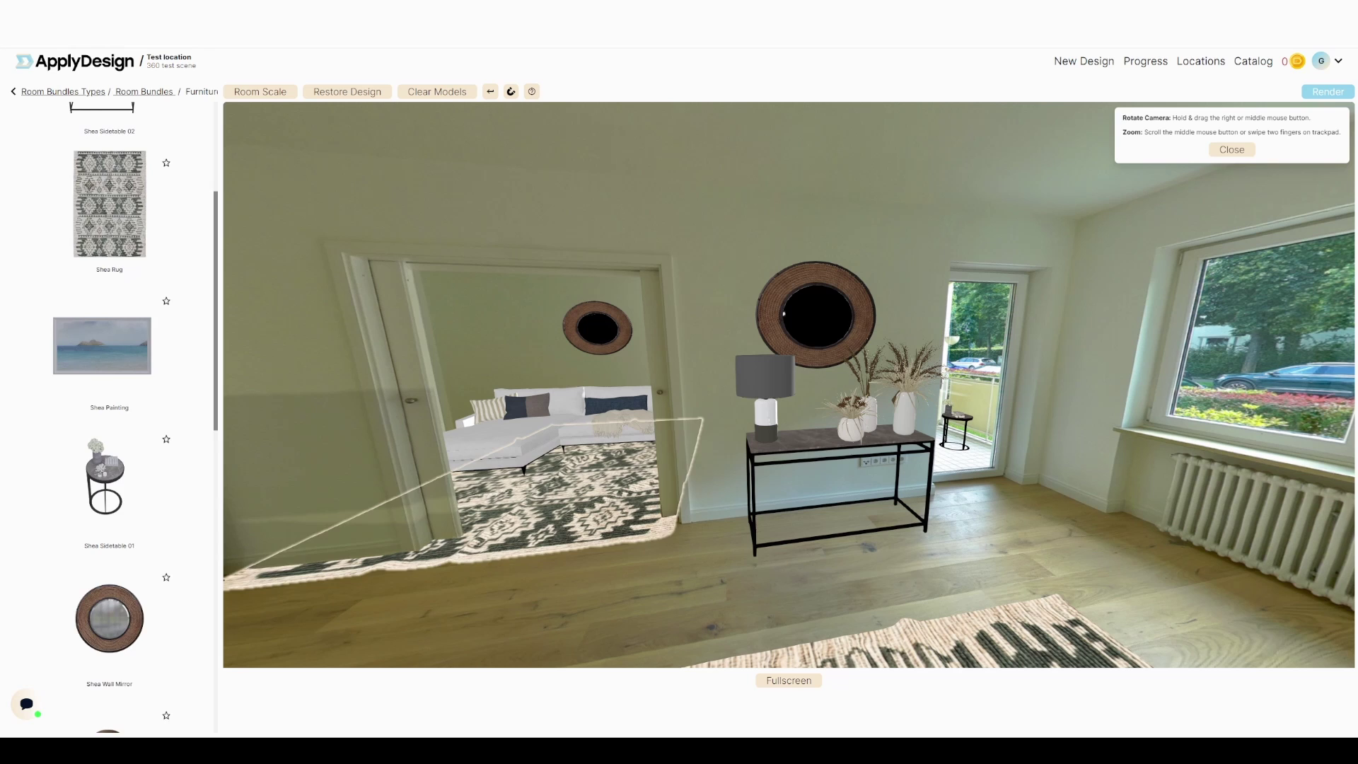
Step: Resize and rotate the Shea Rug in the adjoining room and shift it to lie under the front of the sofa
click(527, 489)
click(77, 398)
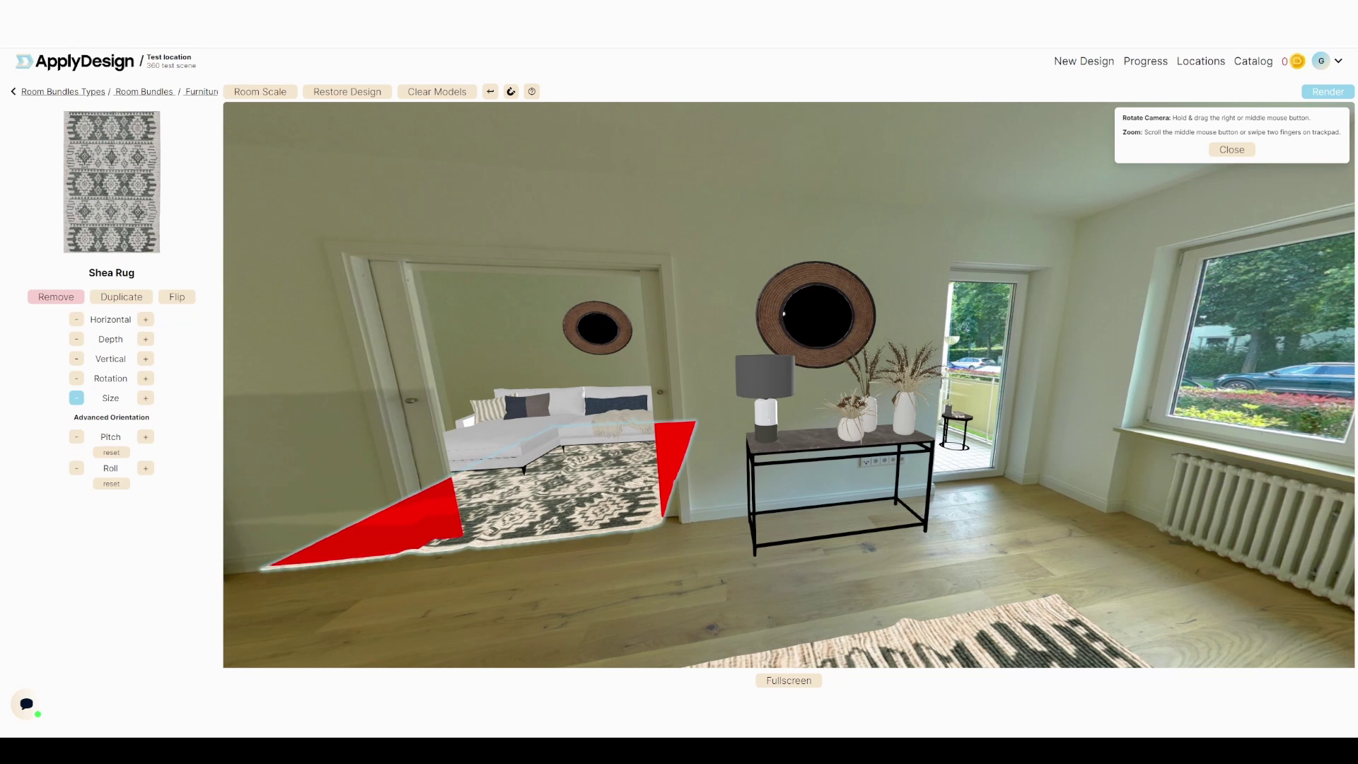
click(146, 379)
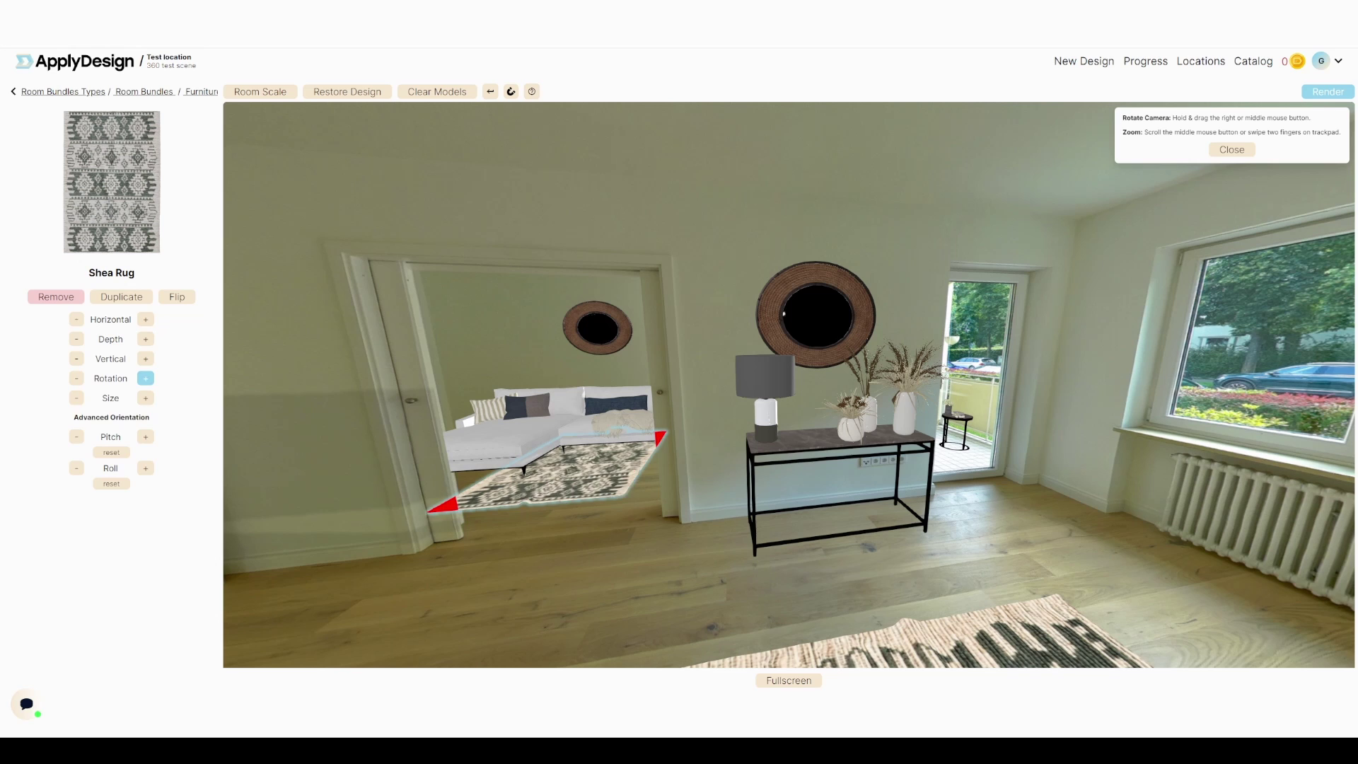
click(77, 379)
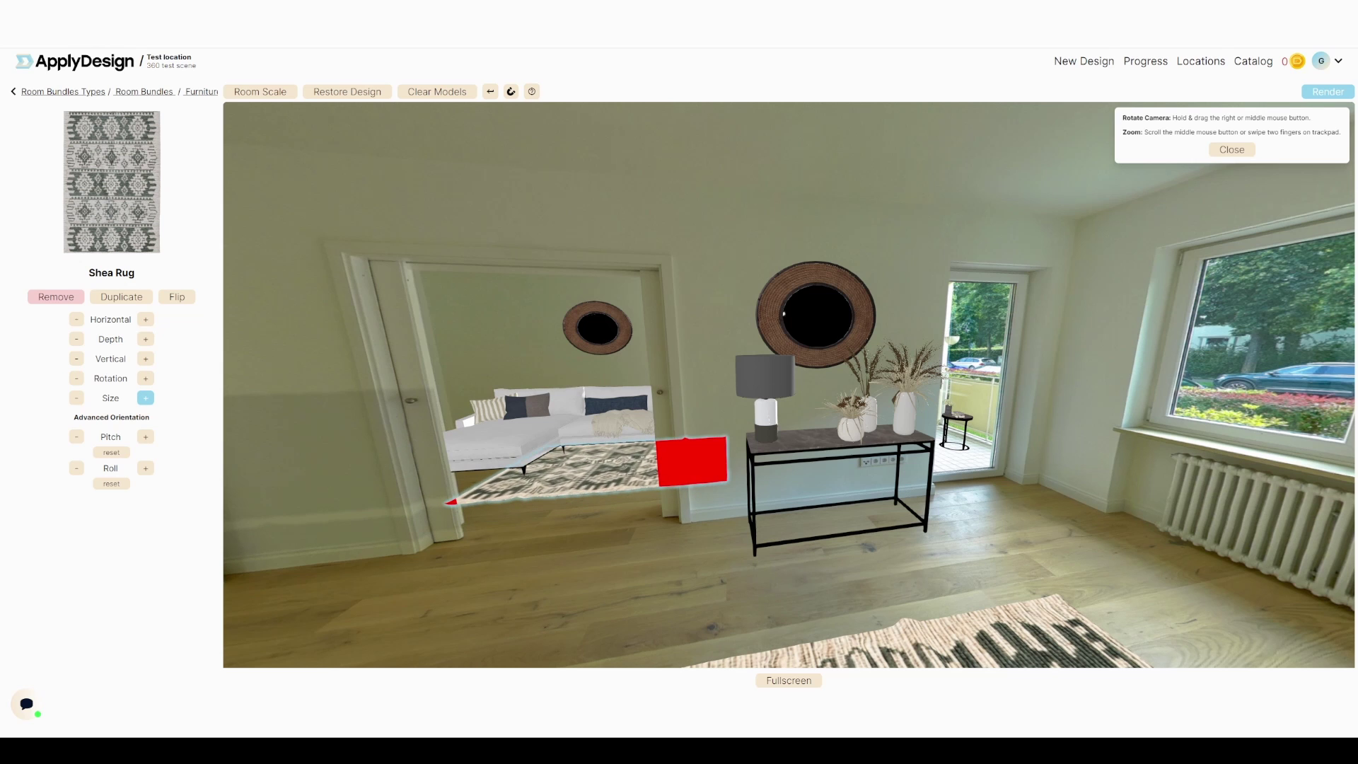
click(146, 399)
drag(566, 470, 540, 463)
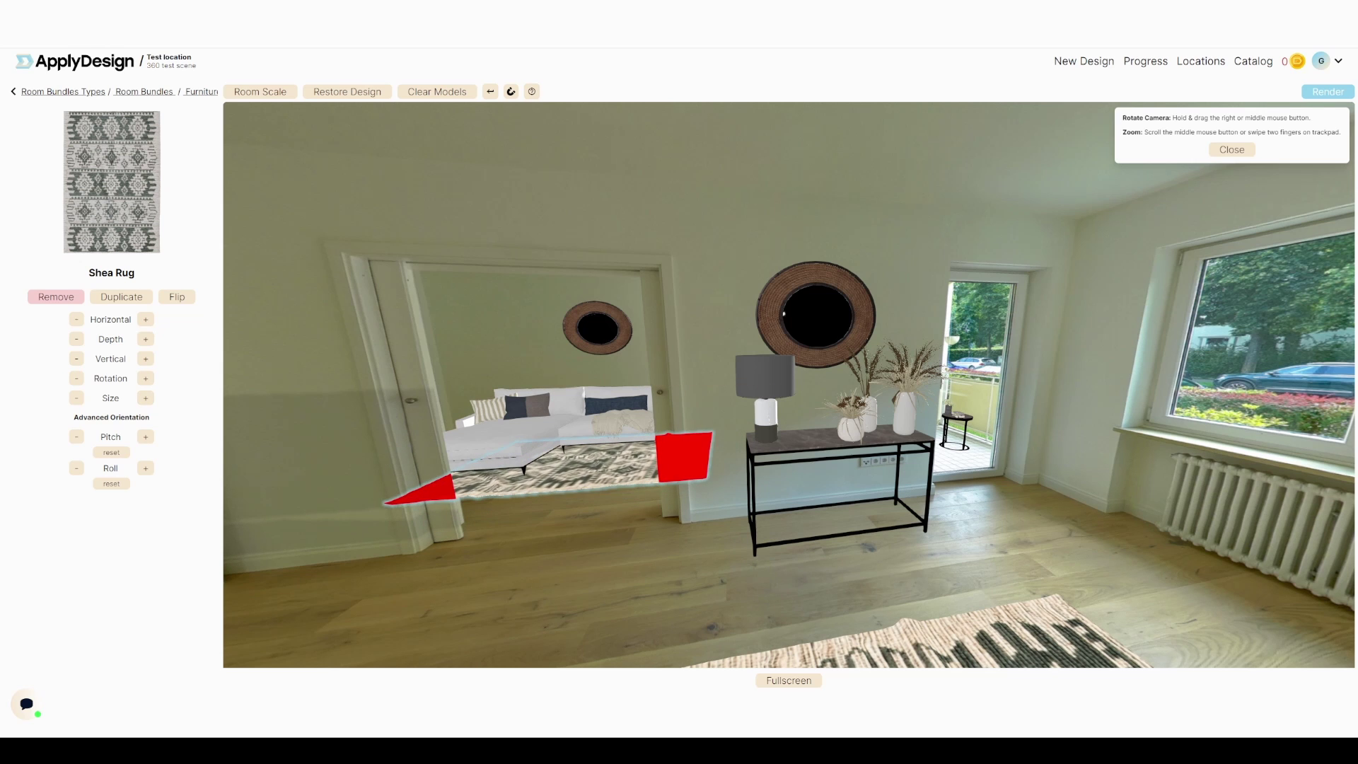
Step: Try another Shea Rug in the main room, rotate it, move it to the floor by the armchairs and delete it
right_drag(708, 396, 411, 318)
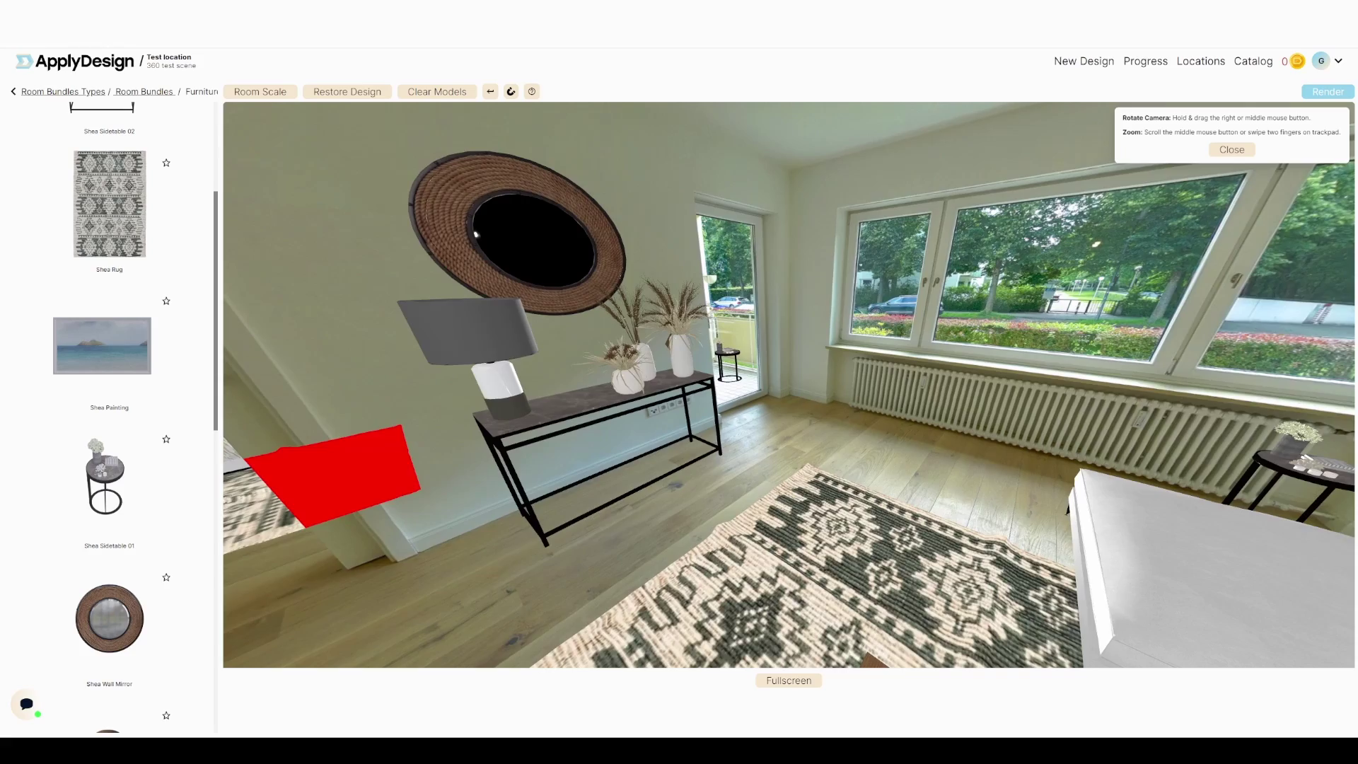
mouse_move(919, 396)
right_down()
mouse_move(835, 385)
mouse_move(538, 405)
mouse_move(589, 386)
mouse_move(319, 413)
right_up()
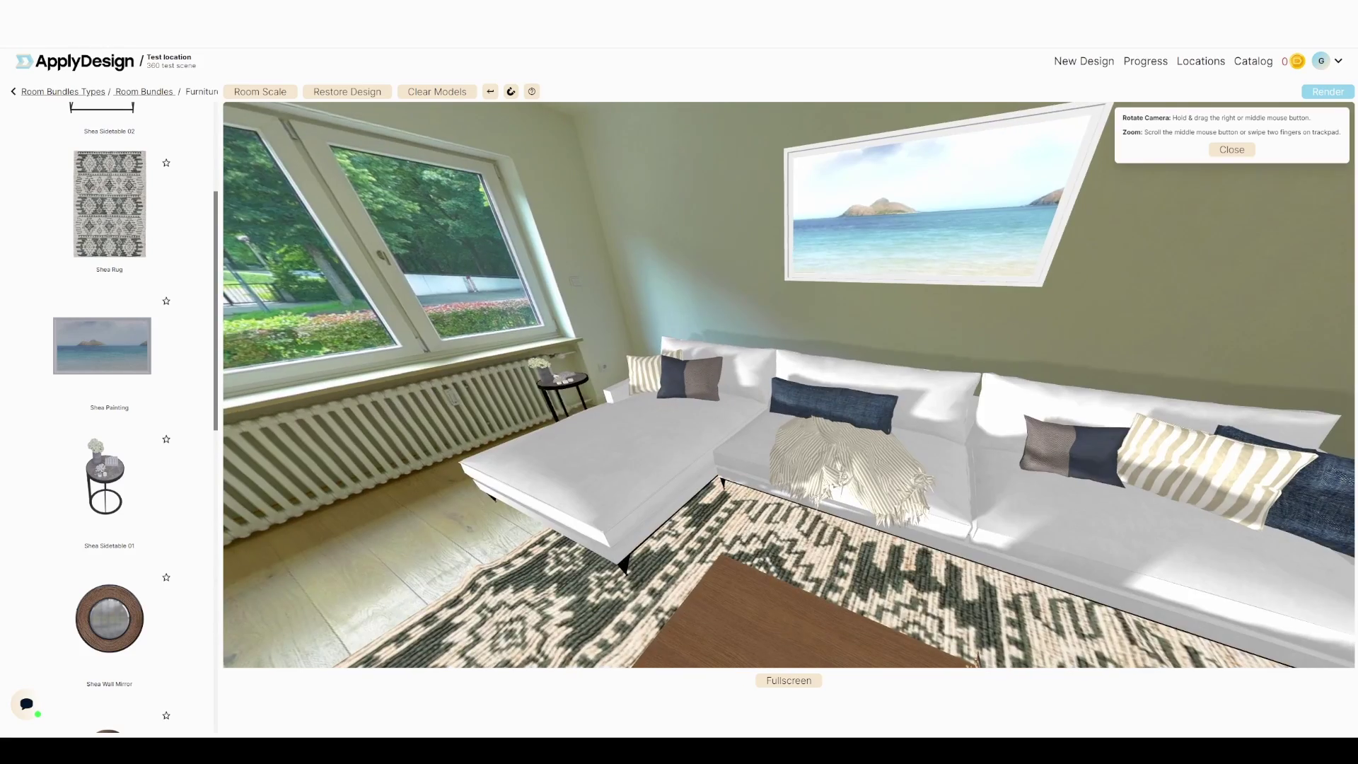
right_drag(977, 396, 509, 449)
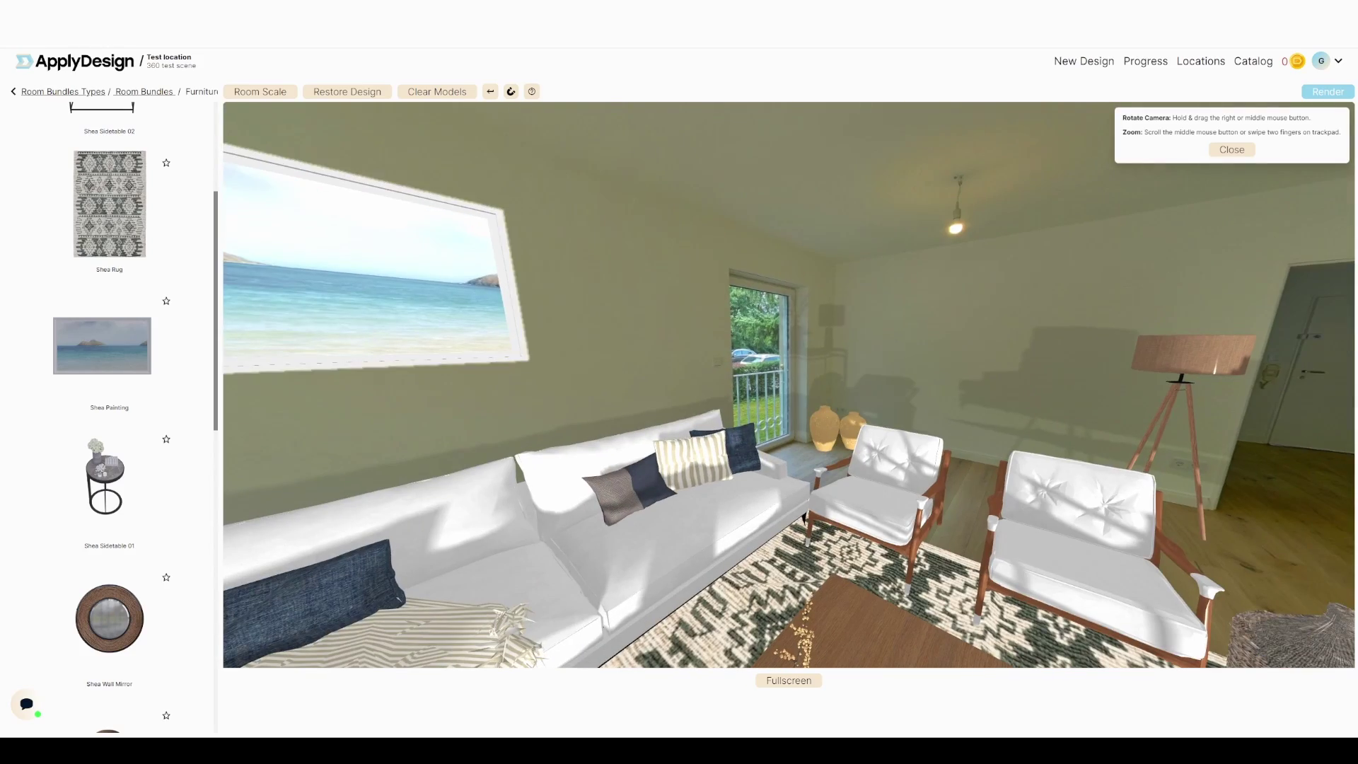
right_drag(885, 396, 672, 396)
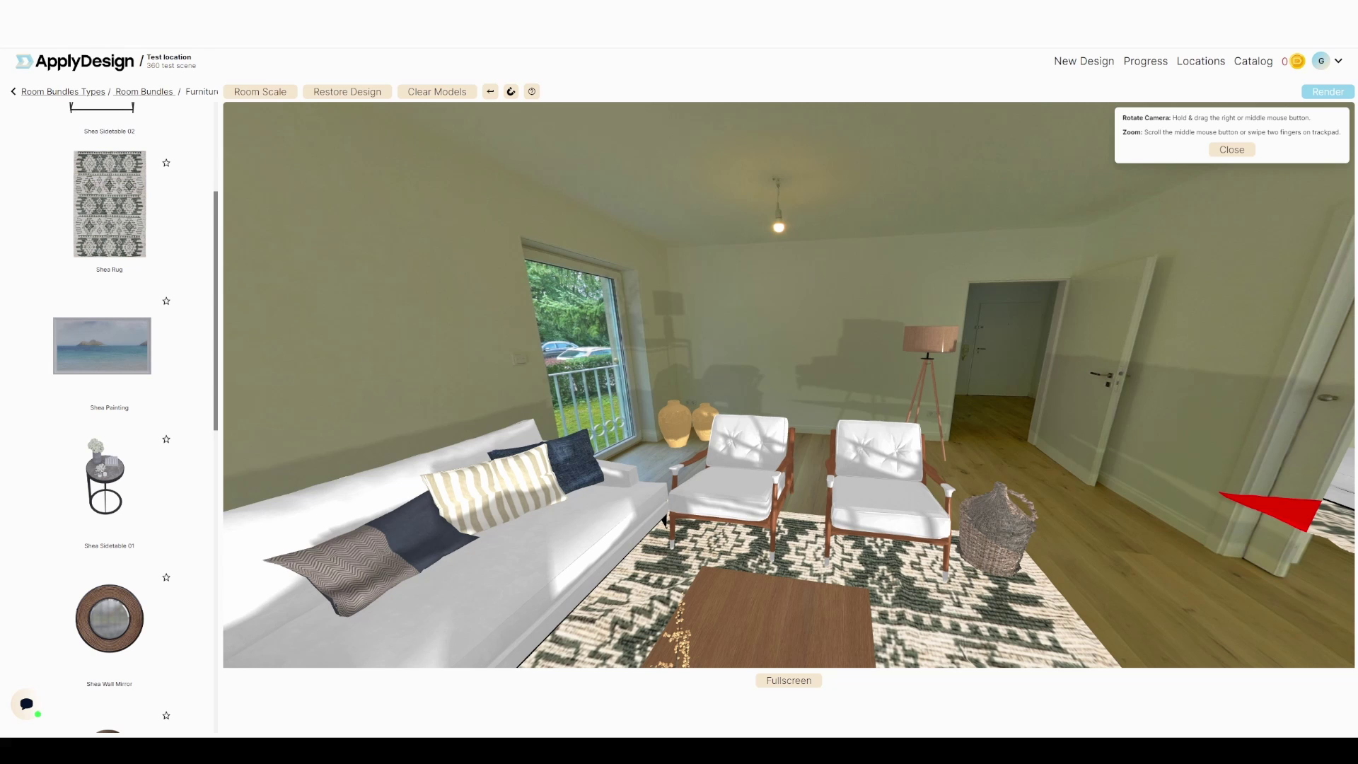
drag(109, 212, 798, 309)
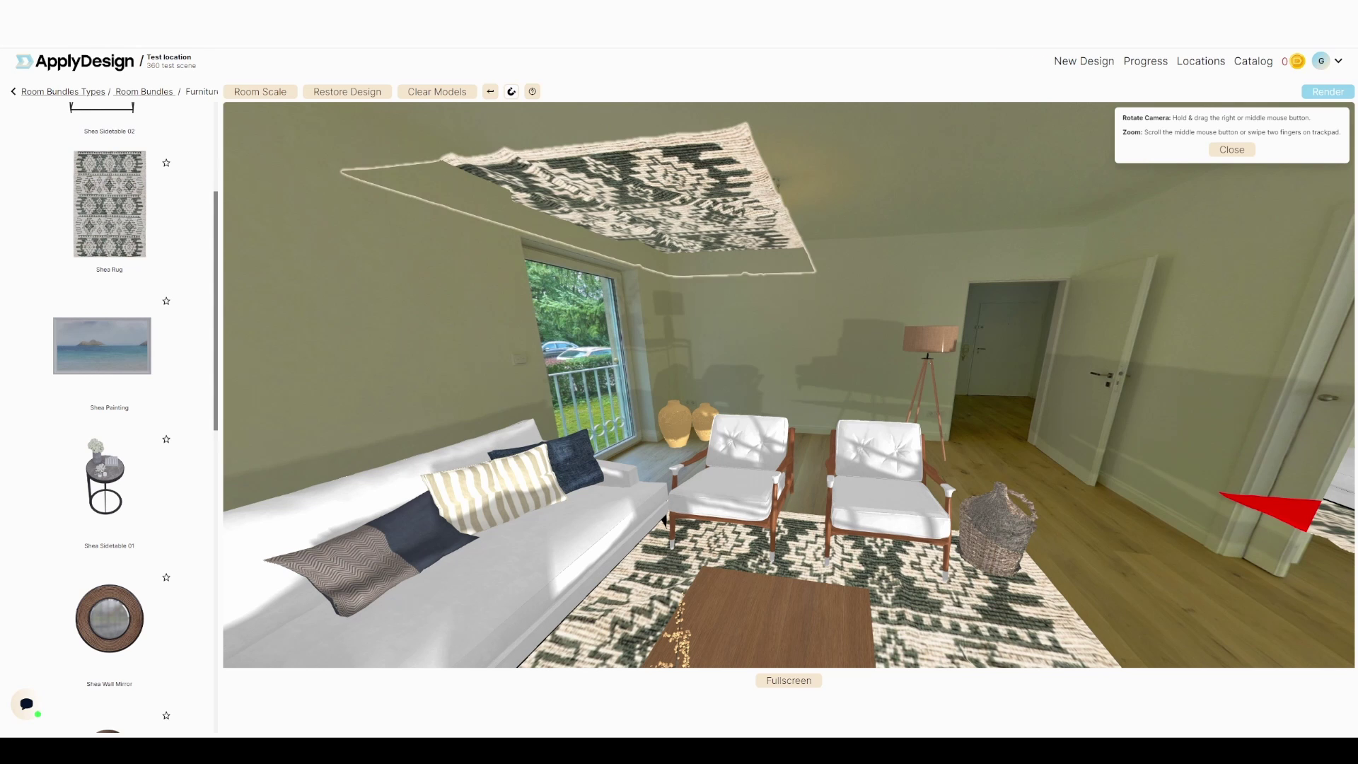
click(628, 190)
click(146, 378)
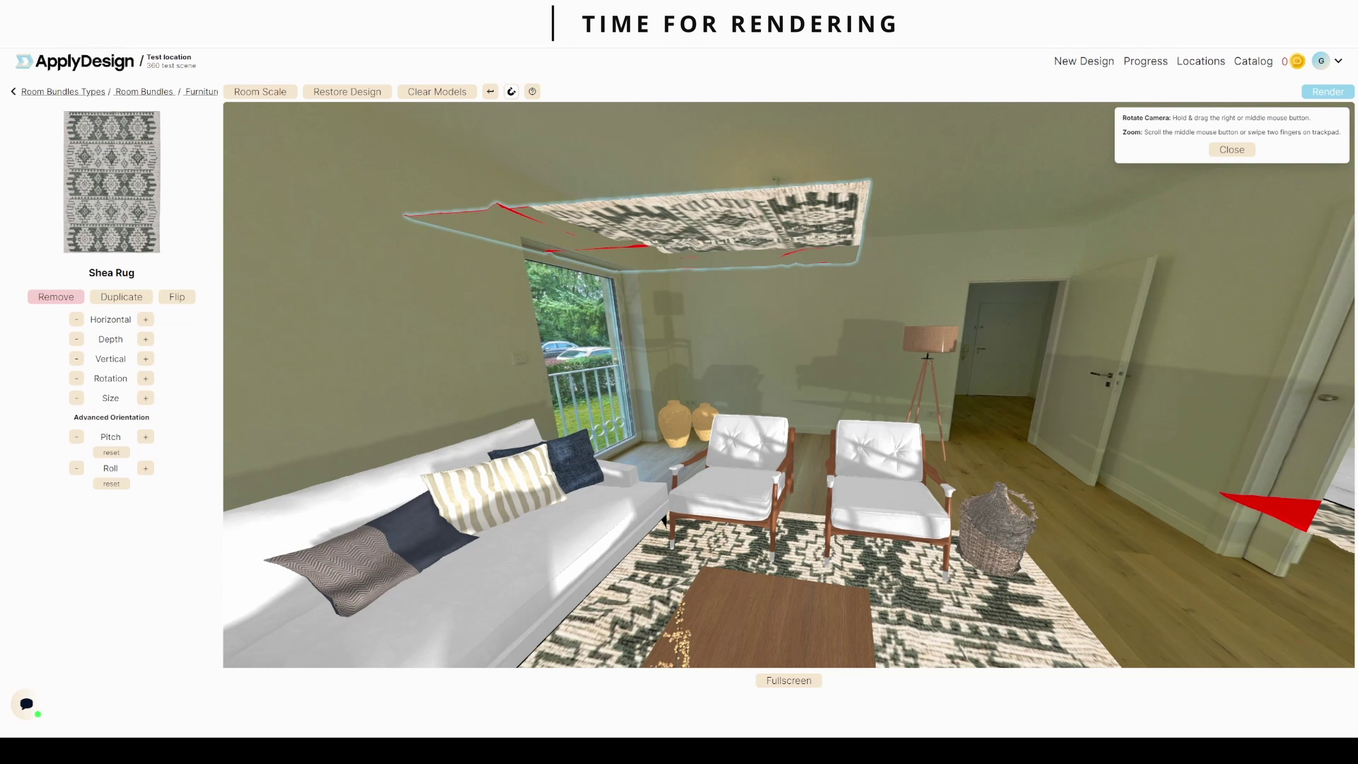
drag(697, 225, 951, 364)
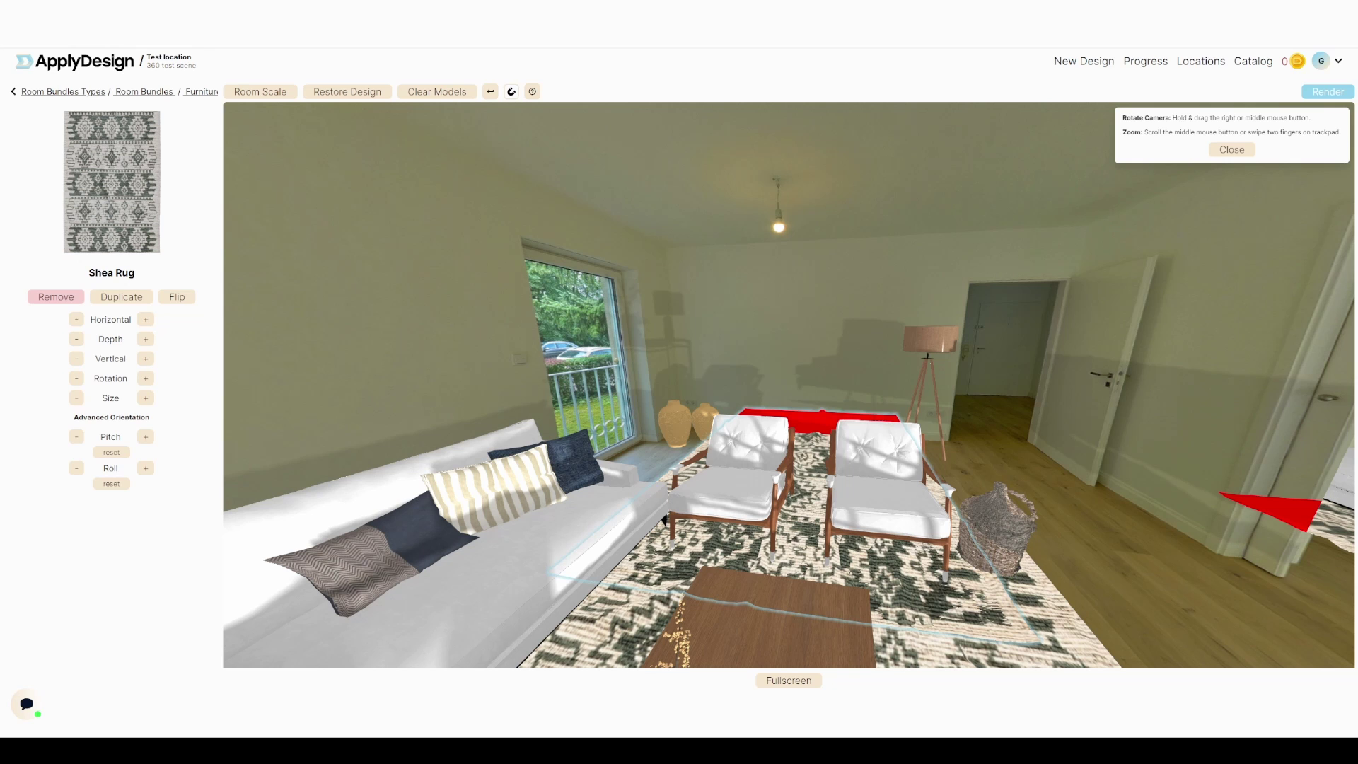
key(Delete)
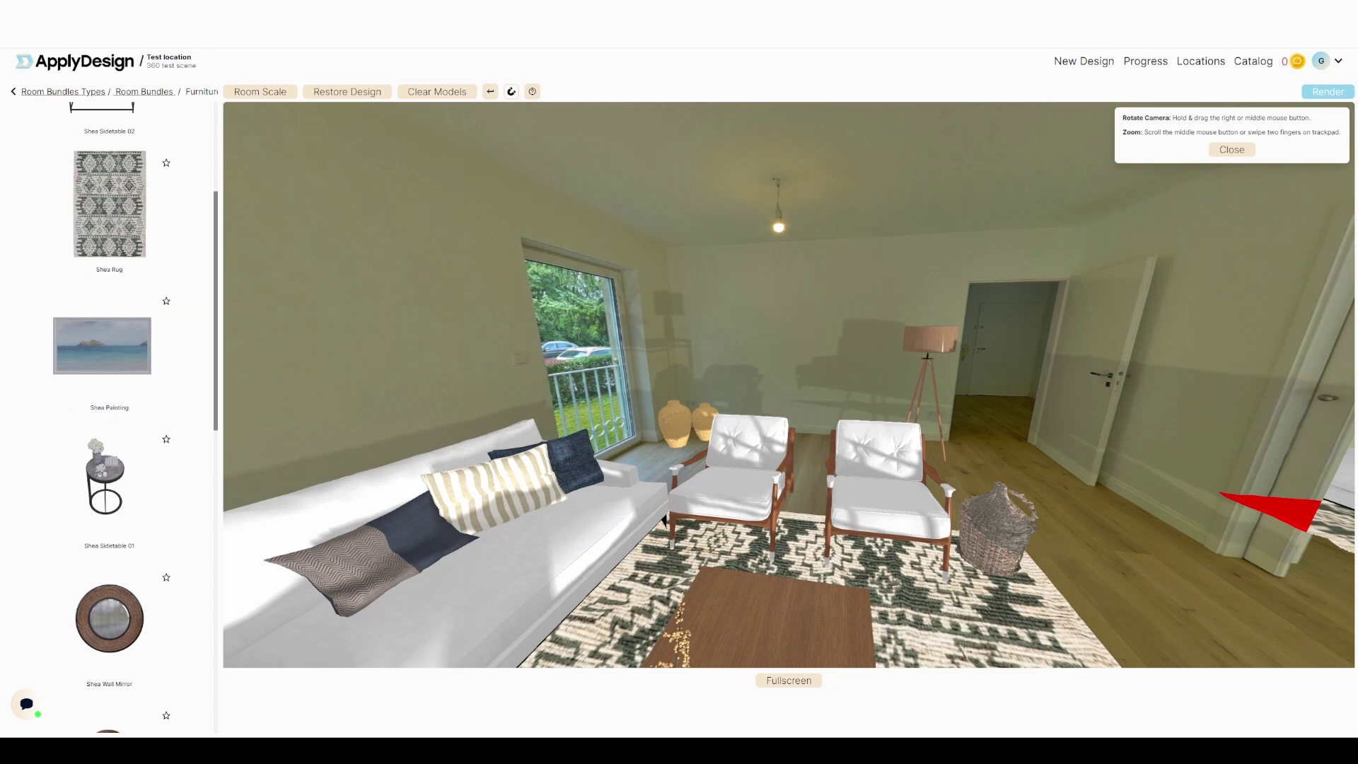
Step: Check the staged doorway wall and look around the rendered 360 test scene
right_drag(920, 397, 404, 387)
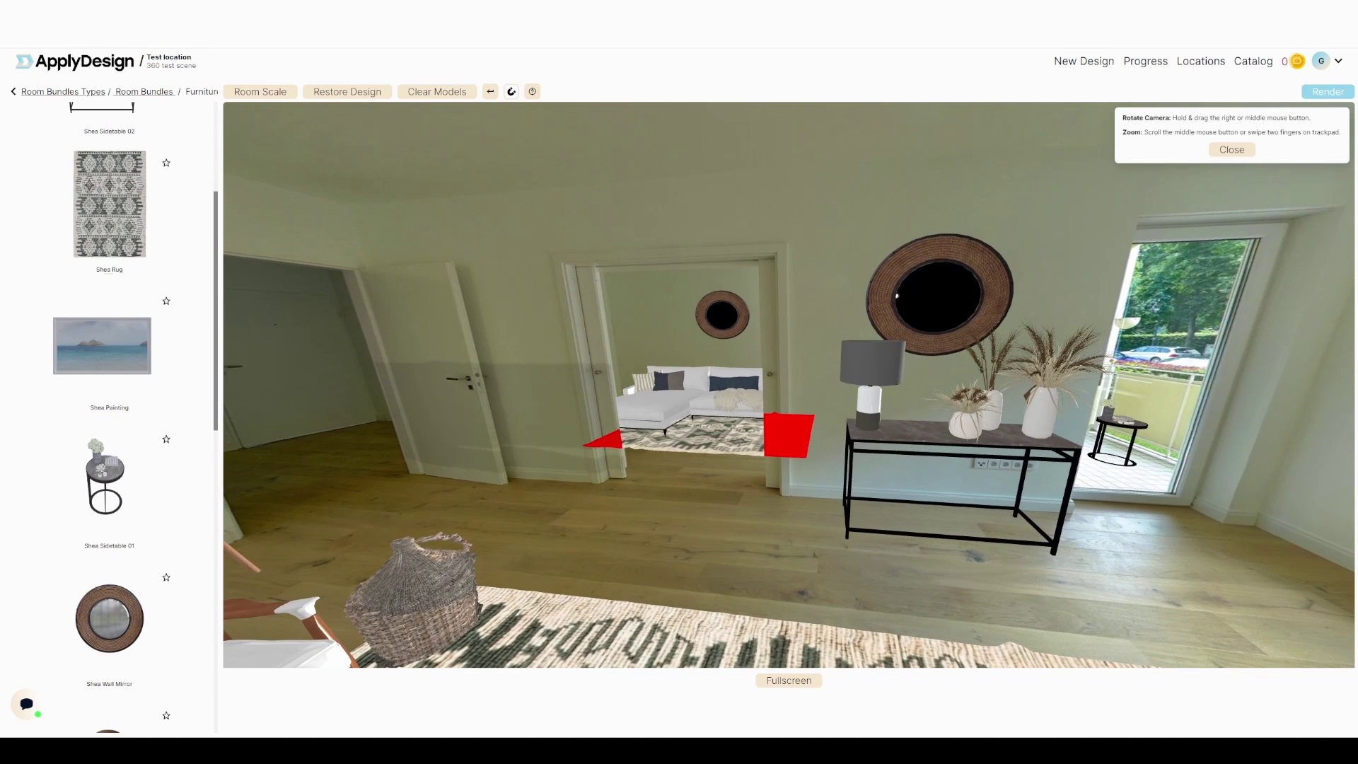
scroll(110, 265, up, 3)
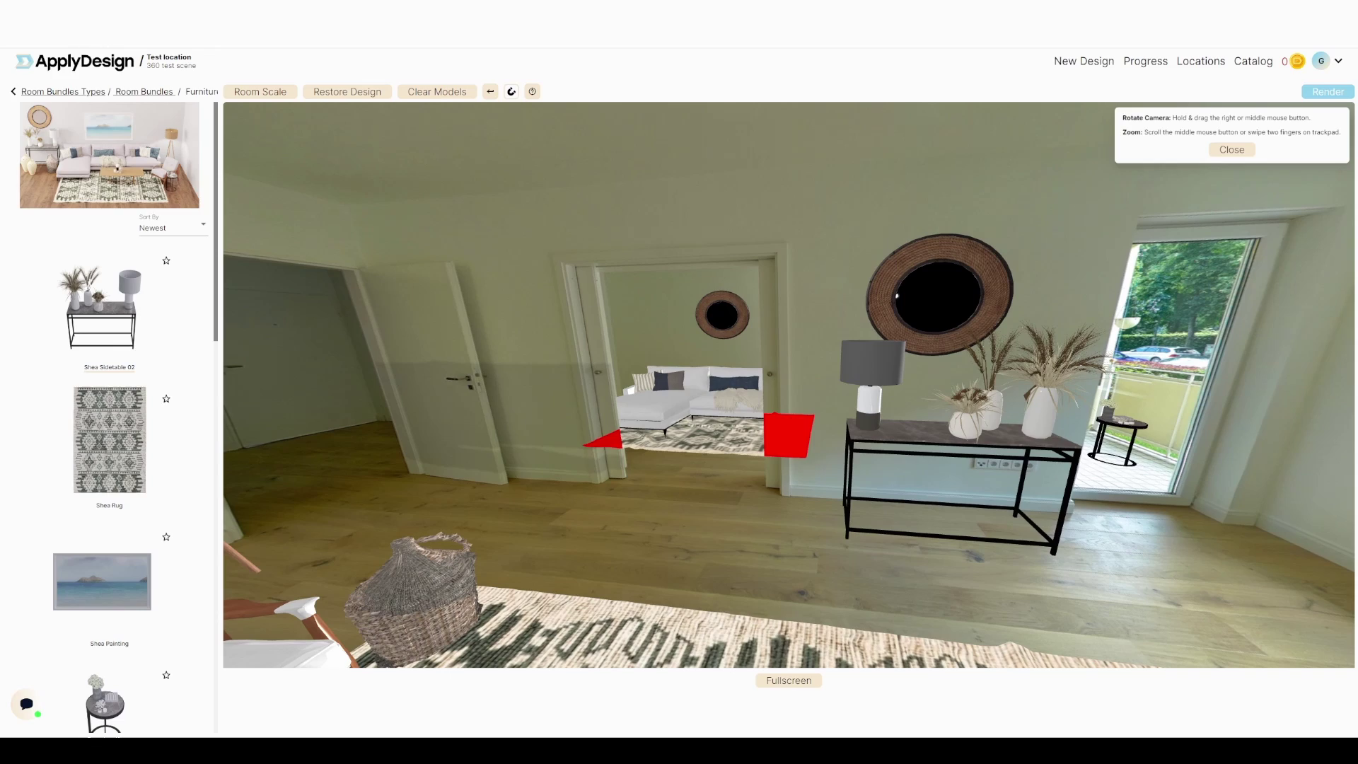
right_drag(1104, 396, 1078, 412)
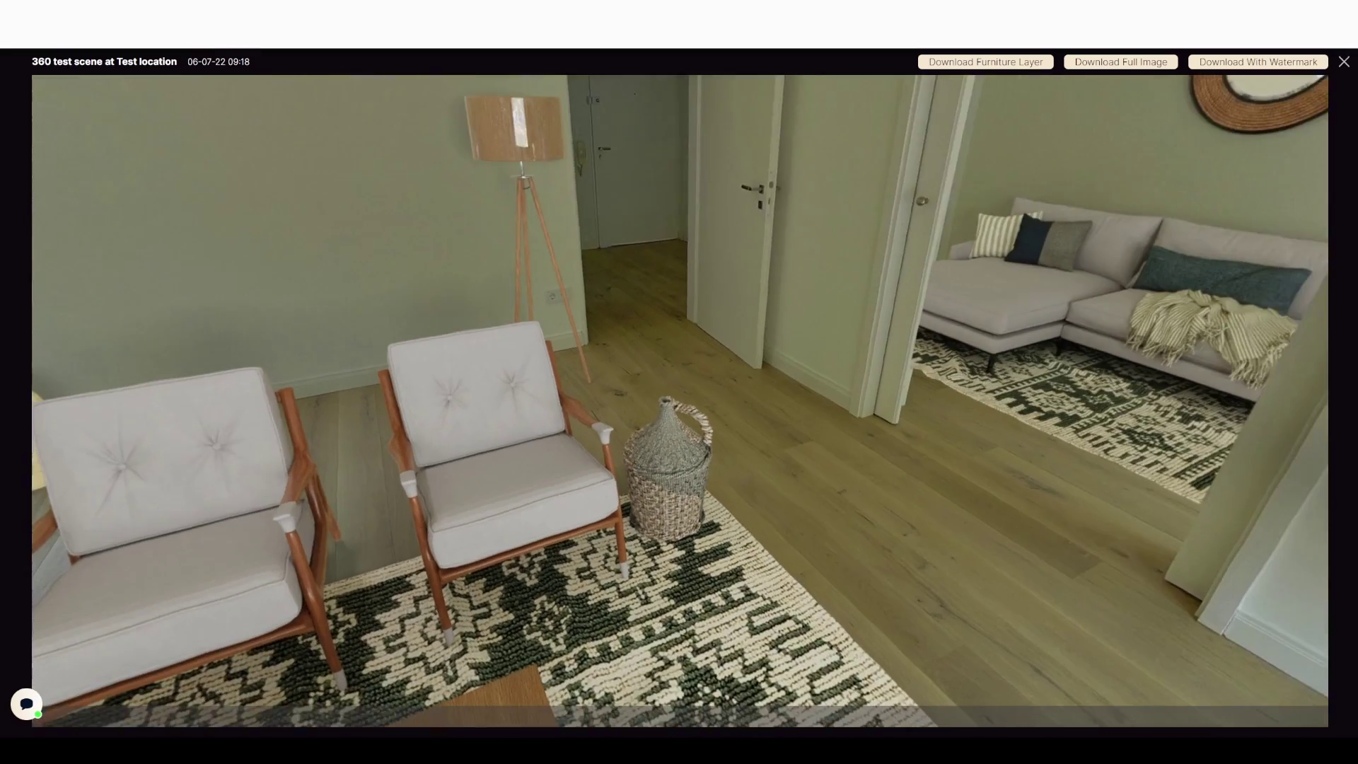
drag(679, 700, 696, 64)
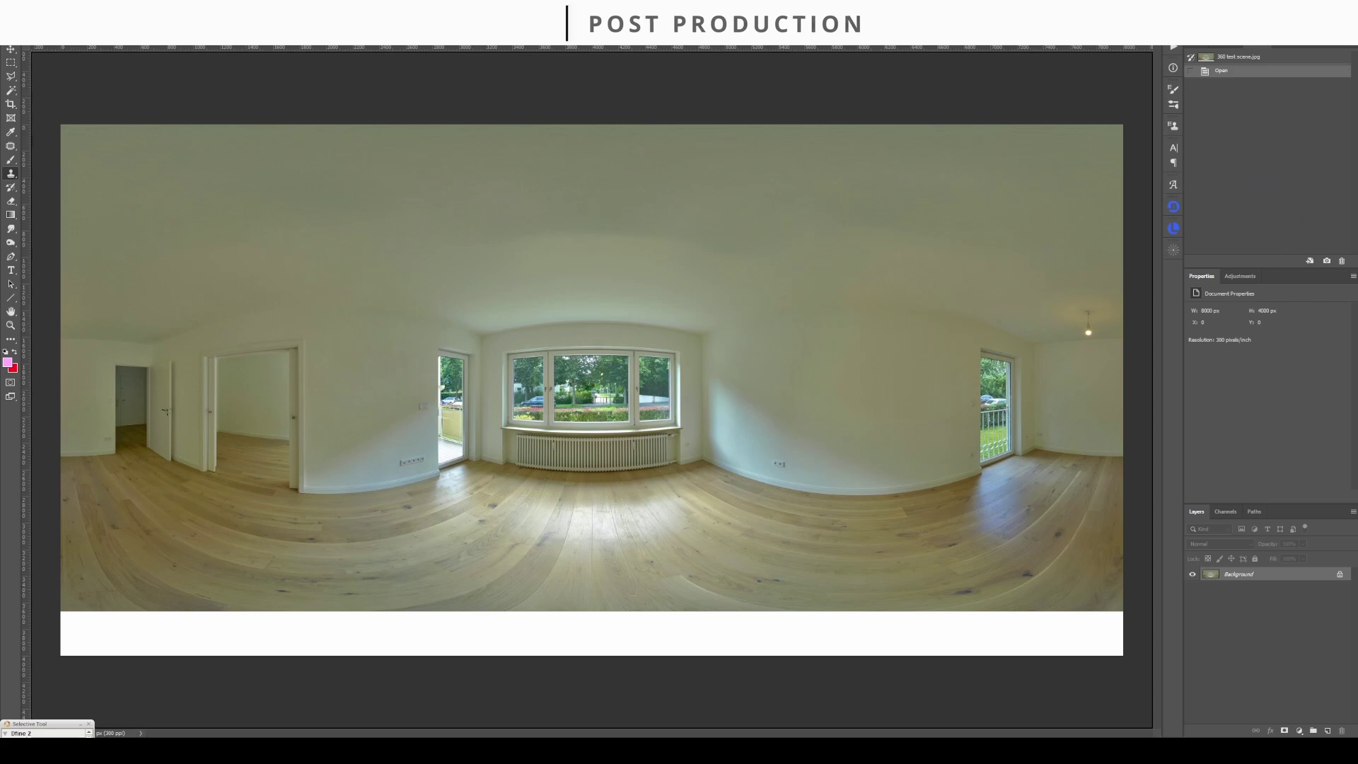
Step: In Photoshop, place the full render and the furniture layer render as embedded smart objects over the original 360 test scene
key(Return)
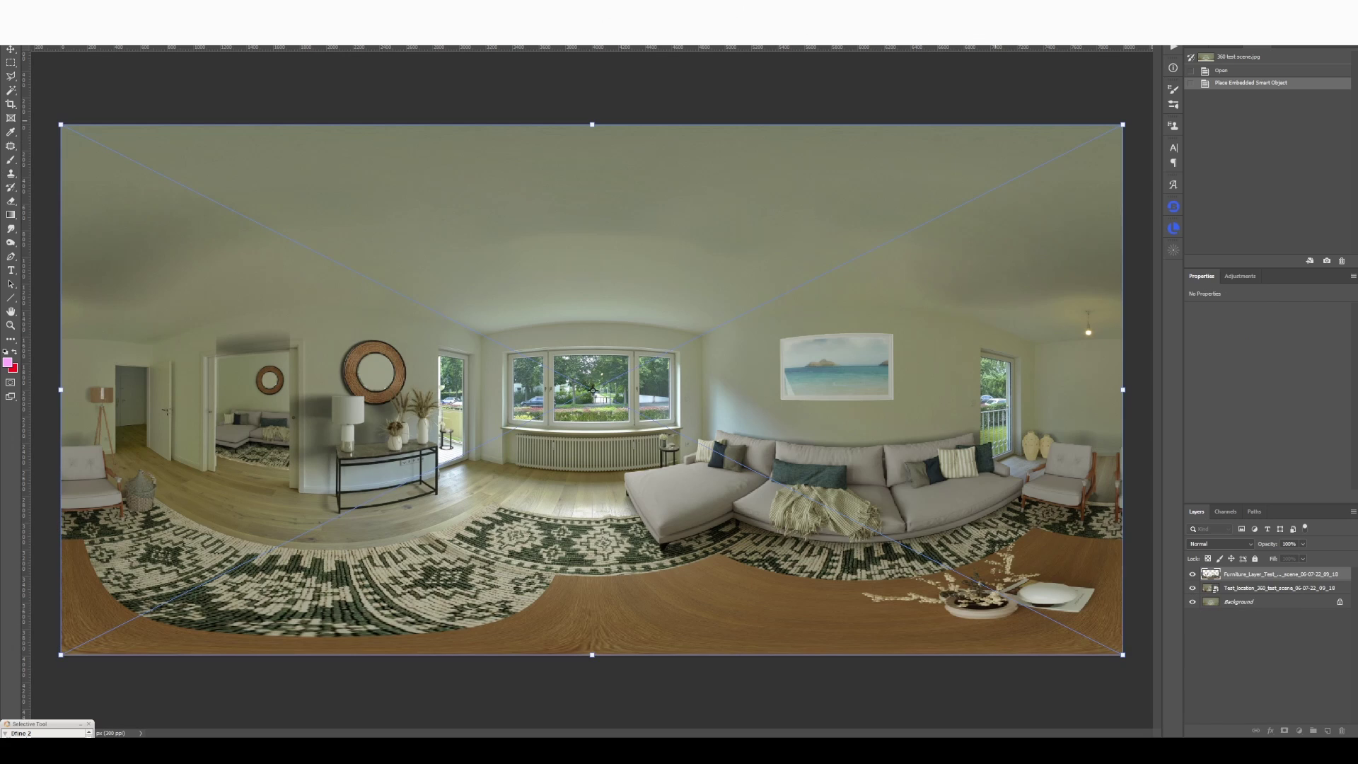
key(Return)
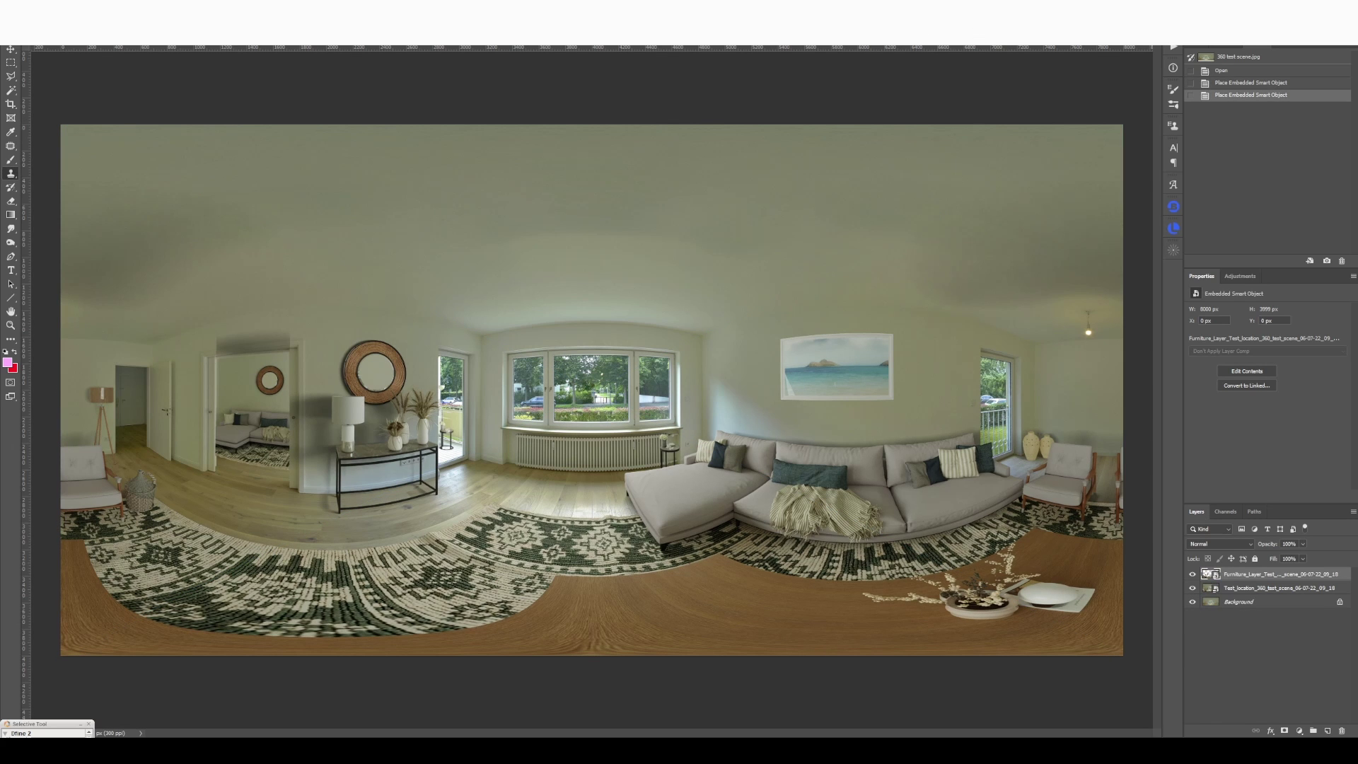
Step: Compare the full render, the furniture layer and the original background by toggling their layer visibility
click(1279, 588)
click(1192, 588)
click(1192, 588)
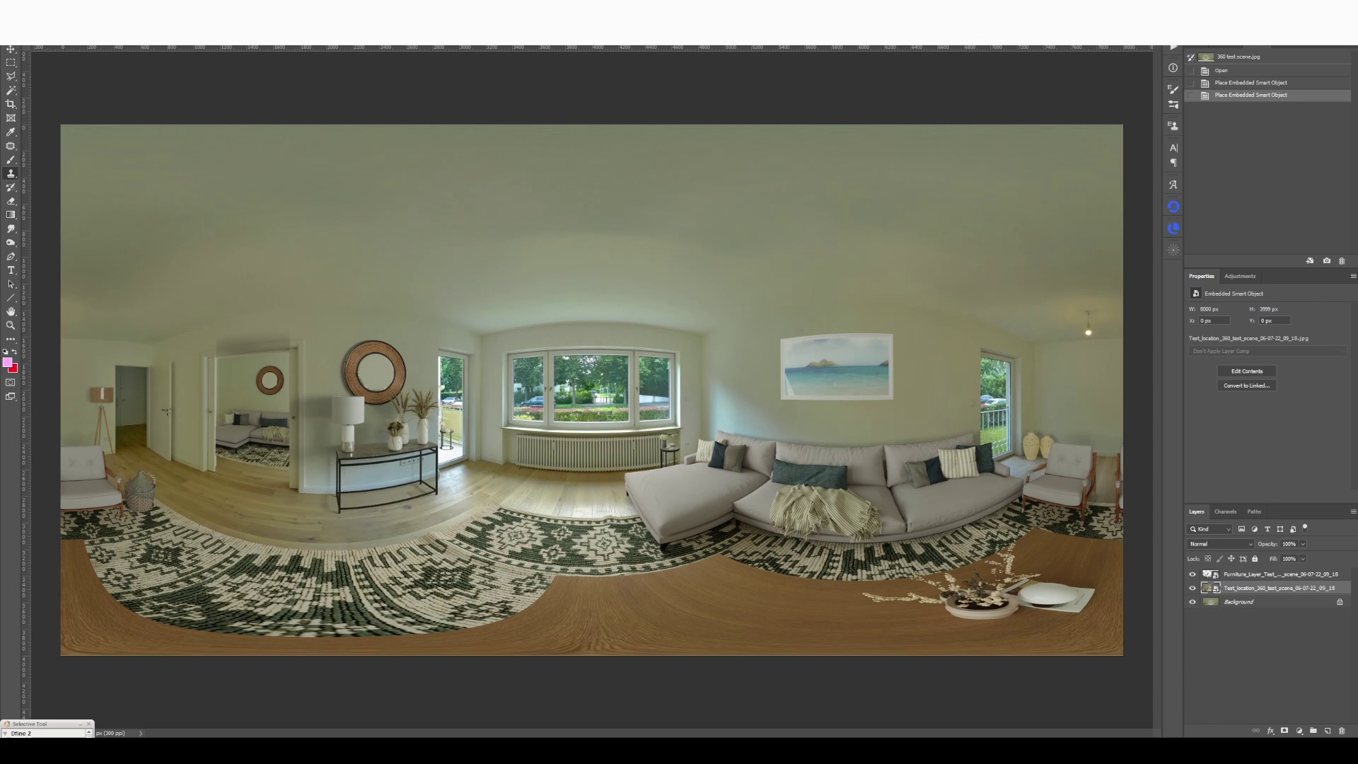
click(1192, 587)
click(1193, 574)
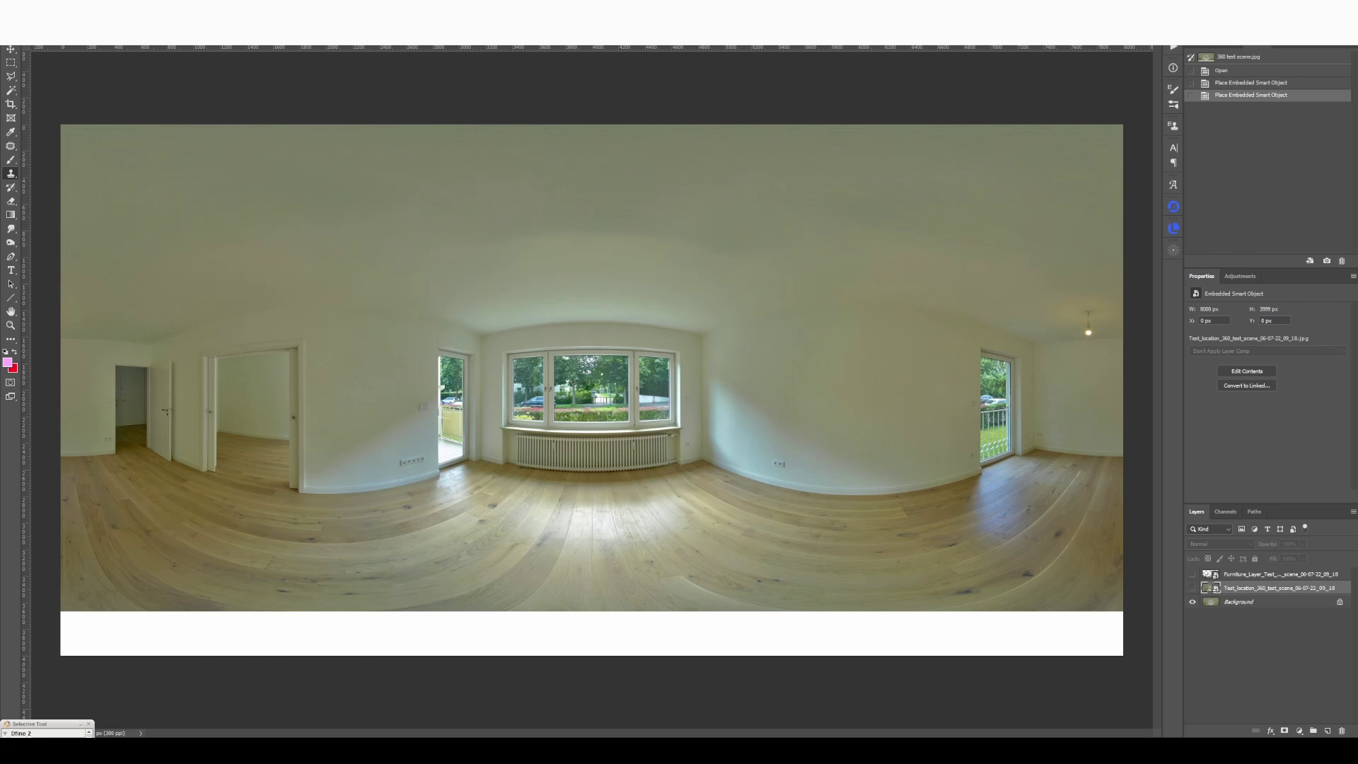
alt+click(1193, 574)
alt+click(1193, 601)
click(1193, 574)
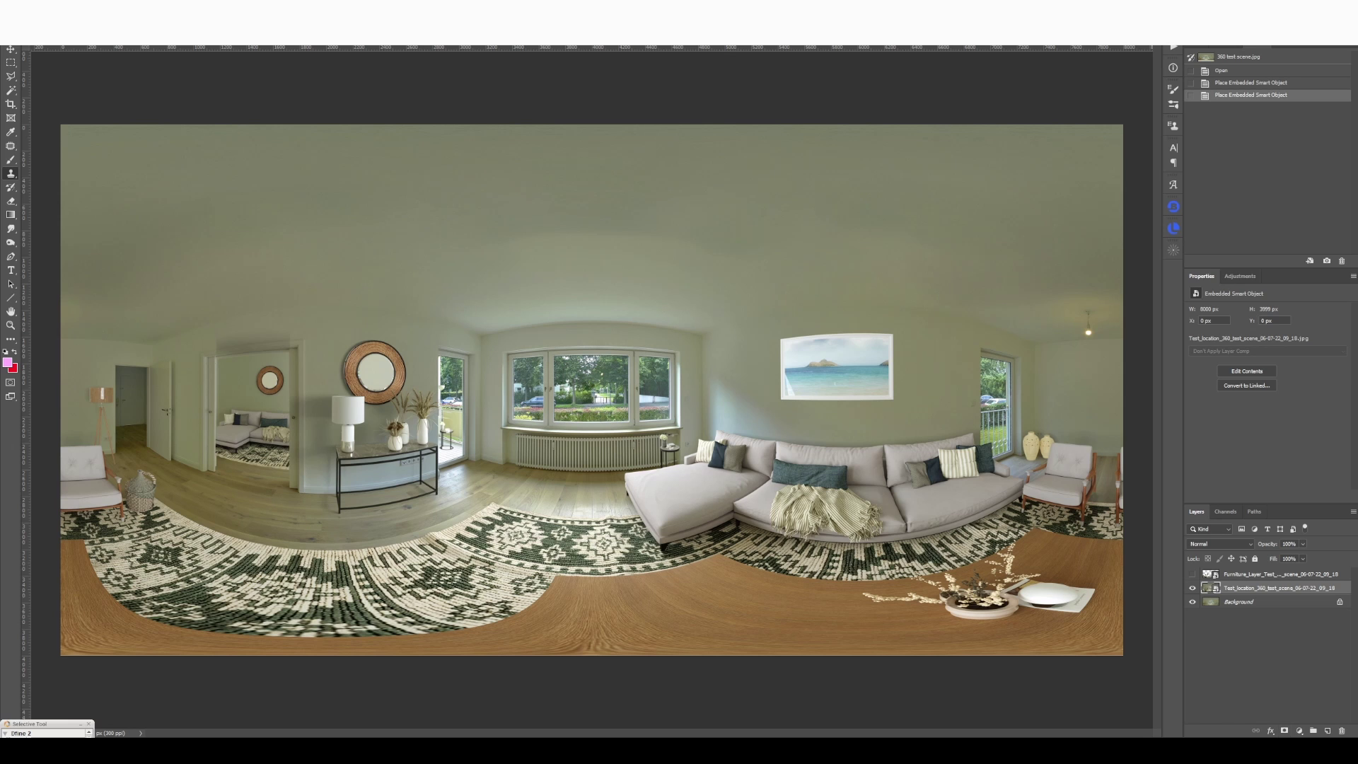
Step: Keep the Furniture_Layer visible over the background with the full render hidden, and make the Furniture_Layer the active layer
click(1193, 574)
click(1193, 574)
click(1266, 574)
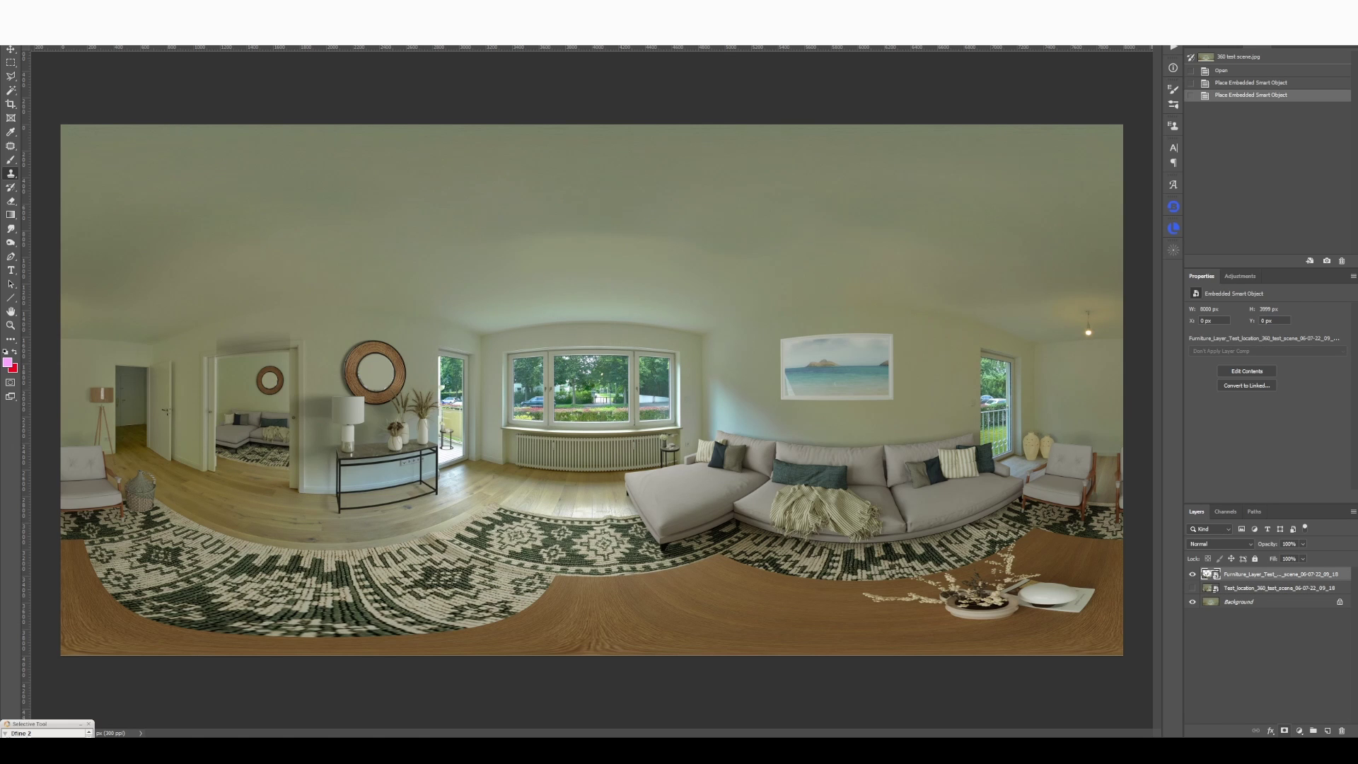
Step: Add a layer mask to the Furniture_Layer and brush on it with black around the adjoining room's doorway
click(1285, 730)
ctrl+drag(192, 331, 461, 378)
key(b)
mouse_move(622, 393)
mouse_down()
mouse_move(382, 407)
mouse_move(572, 369)
mouse_up()
drag(488, 559, 554, 298)
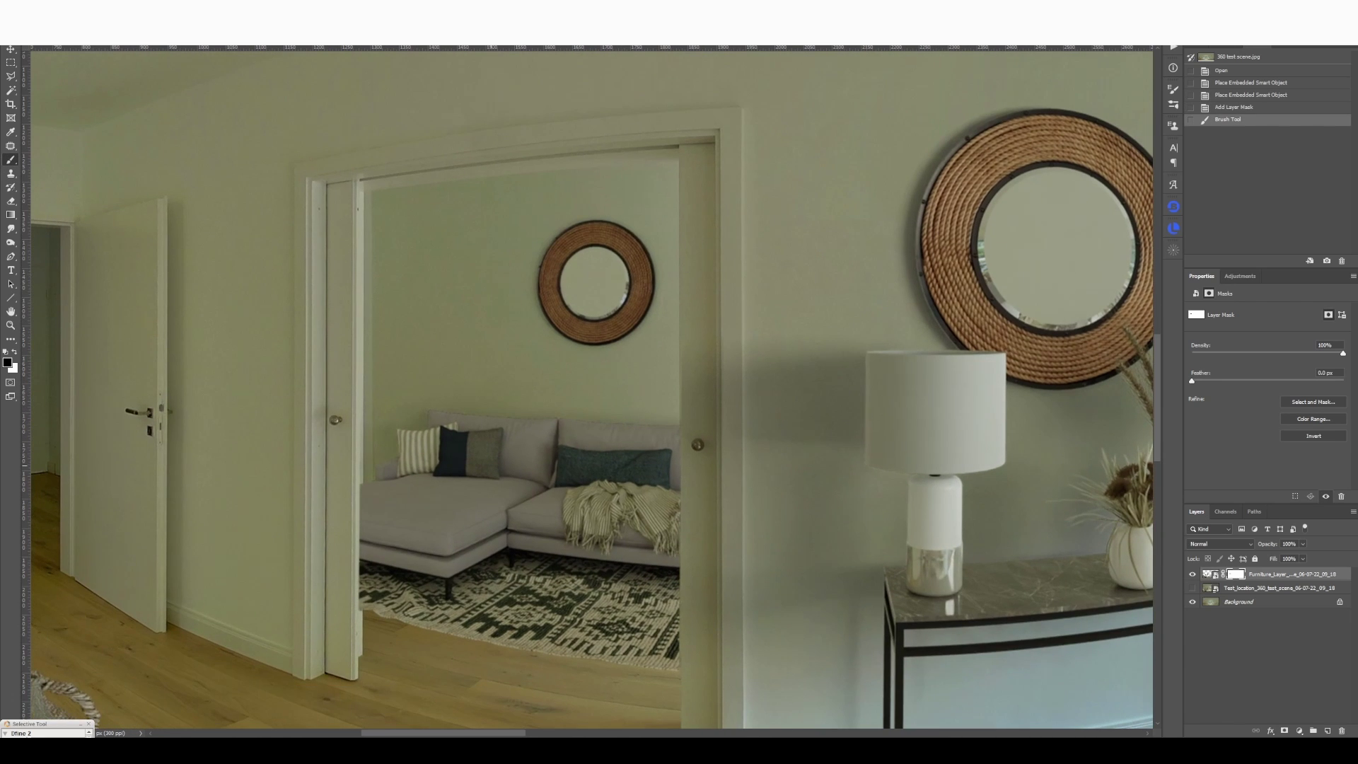
Step: Outline the left sliding door's edge from the top of the frame to the floor with a Polygonal Lasso selection
alt+scroll(368, 193, up, 3)
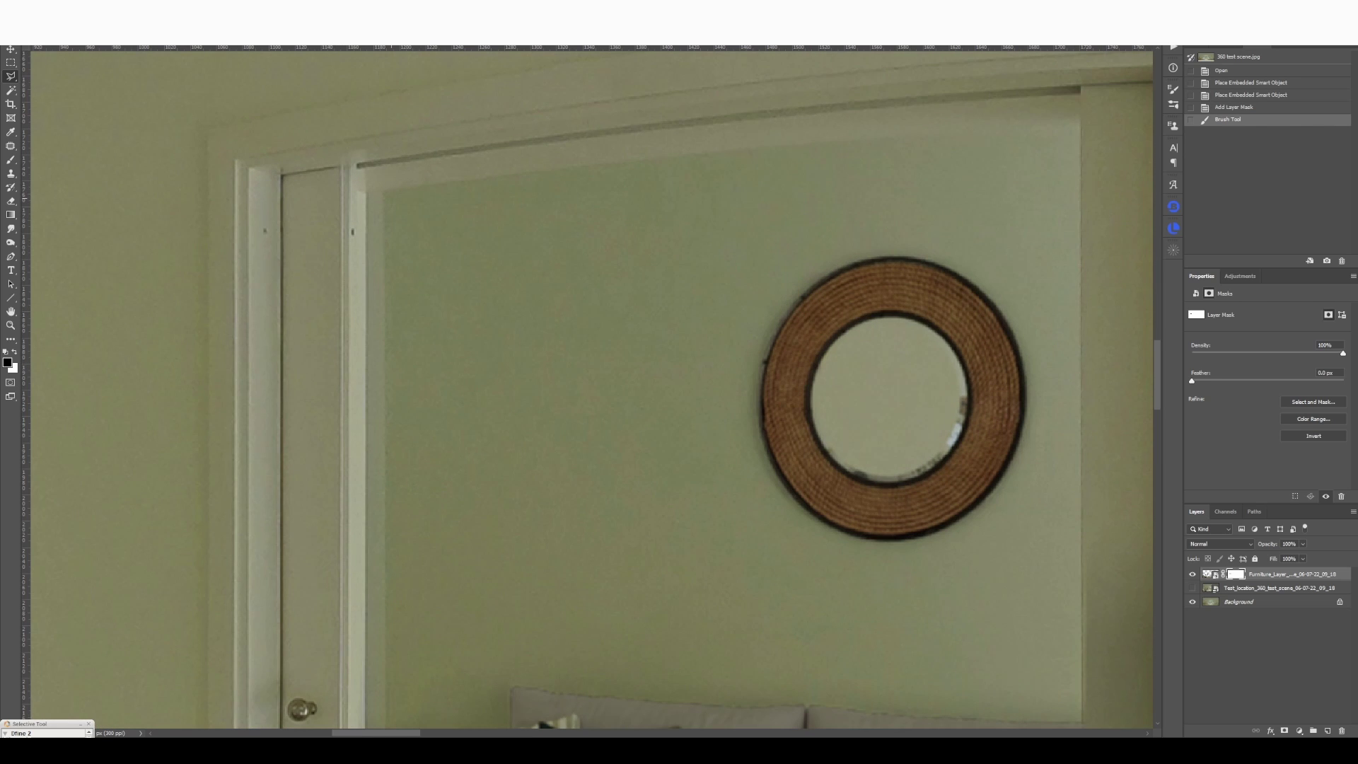
scroll(594, 389, down, 8)
scroll(594, 389, left, 2)
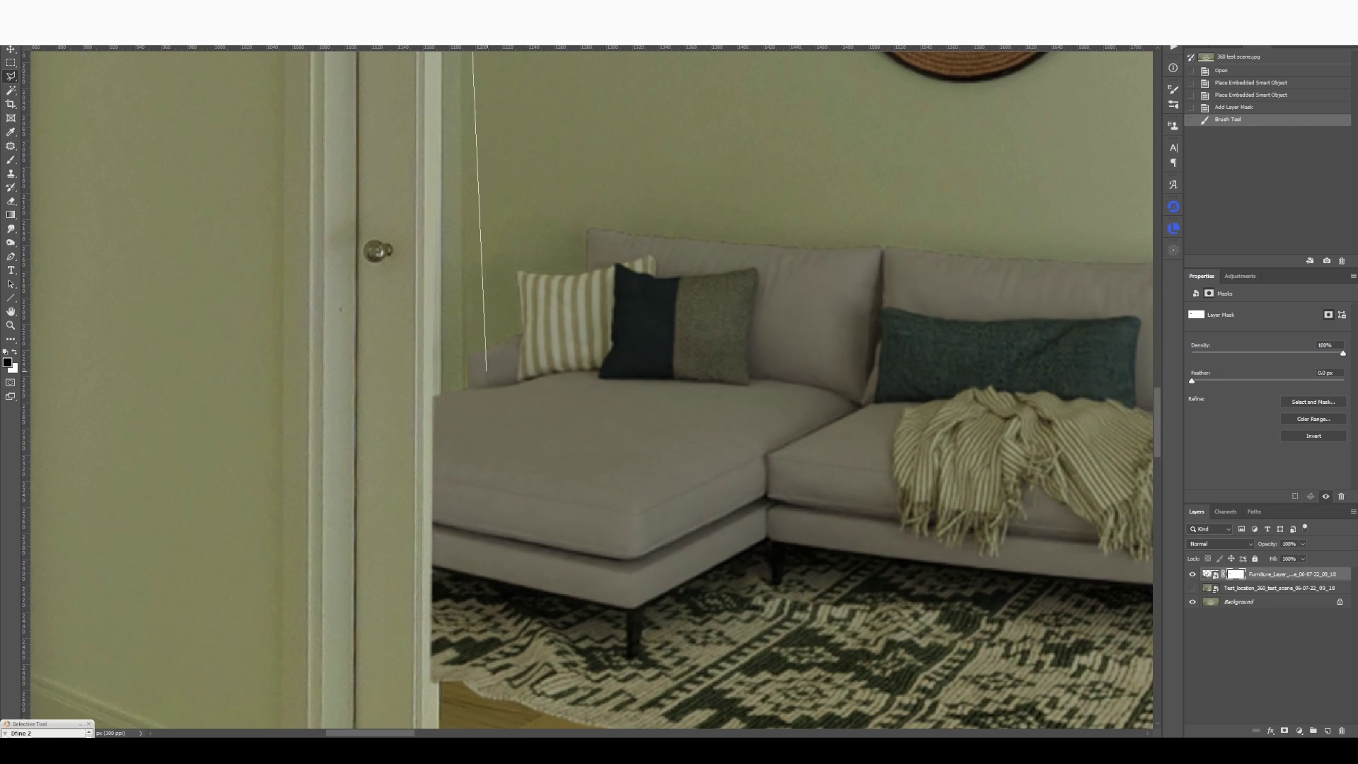
scroll(591, 389, up, 9)
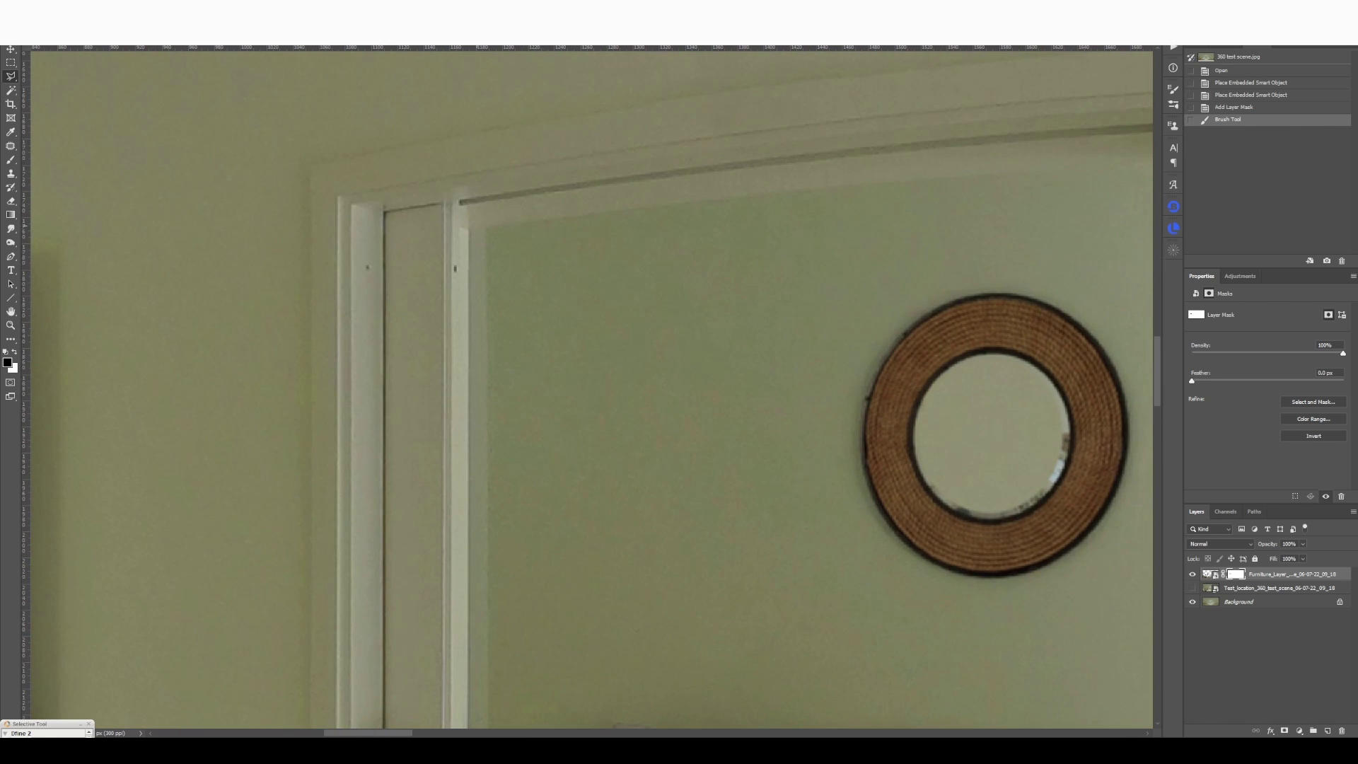
scroll(592, 390, down, 6)
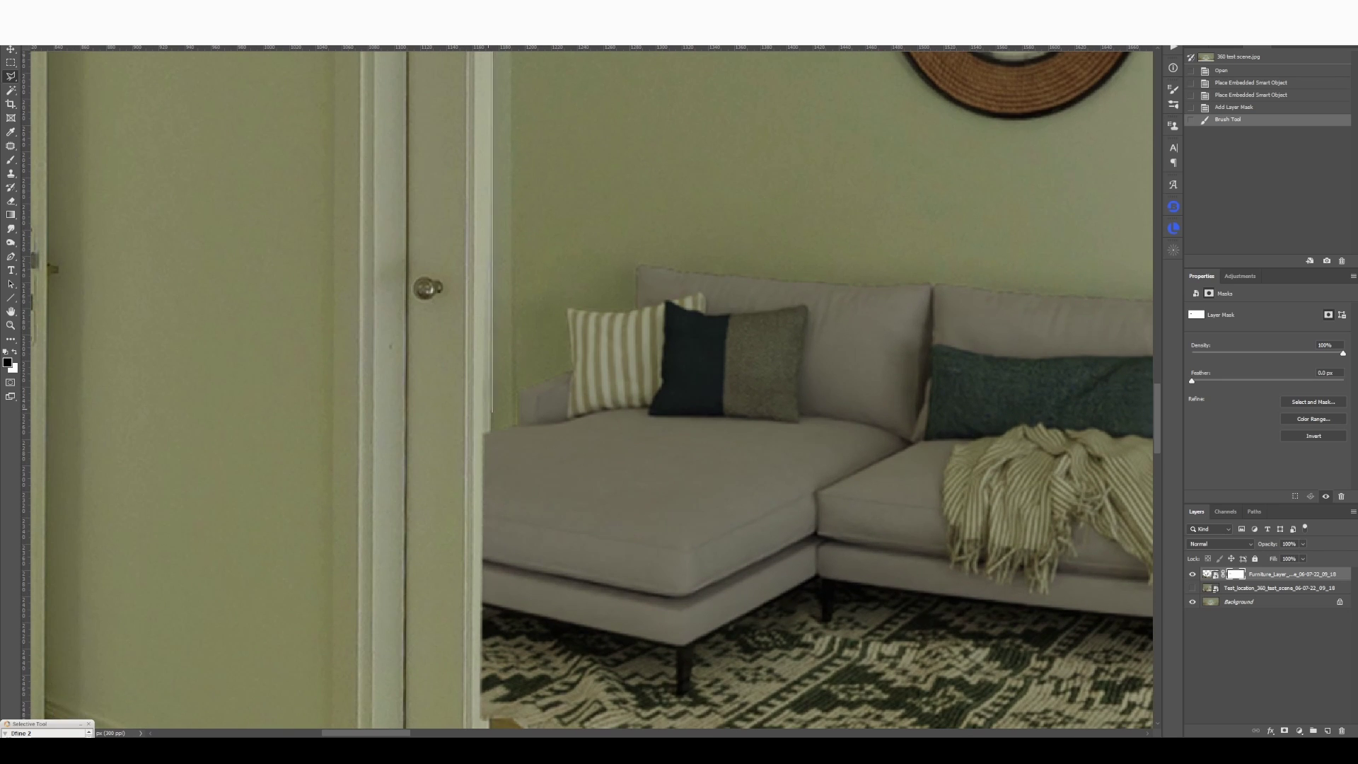
scroll(592, 389, down, 5)
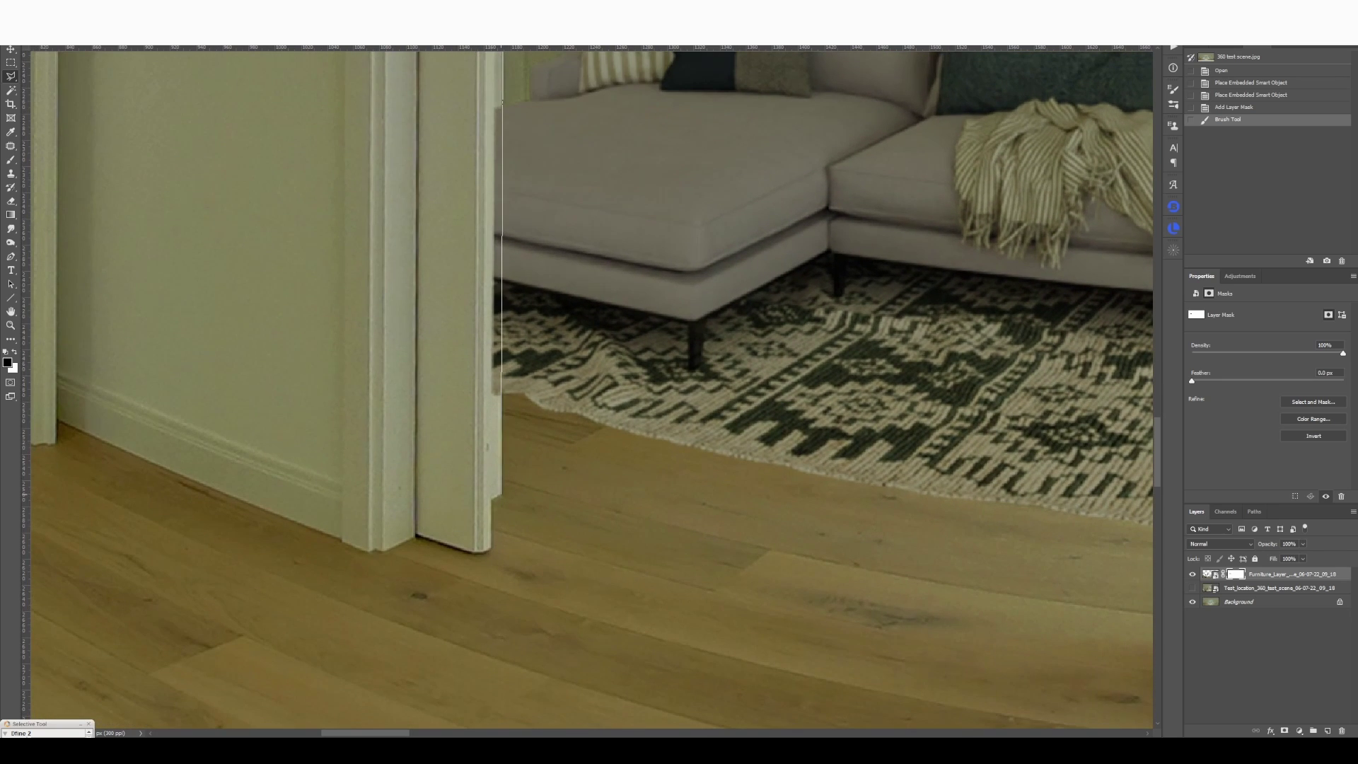
double_click(229, 128)
Step: Paint the mask black inside the selection to hide the sofa and rug overlapping the left door edge, and deselect
key(b)
drag(516, 232, 522, 506)
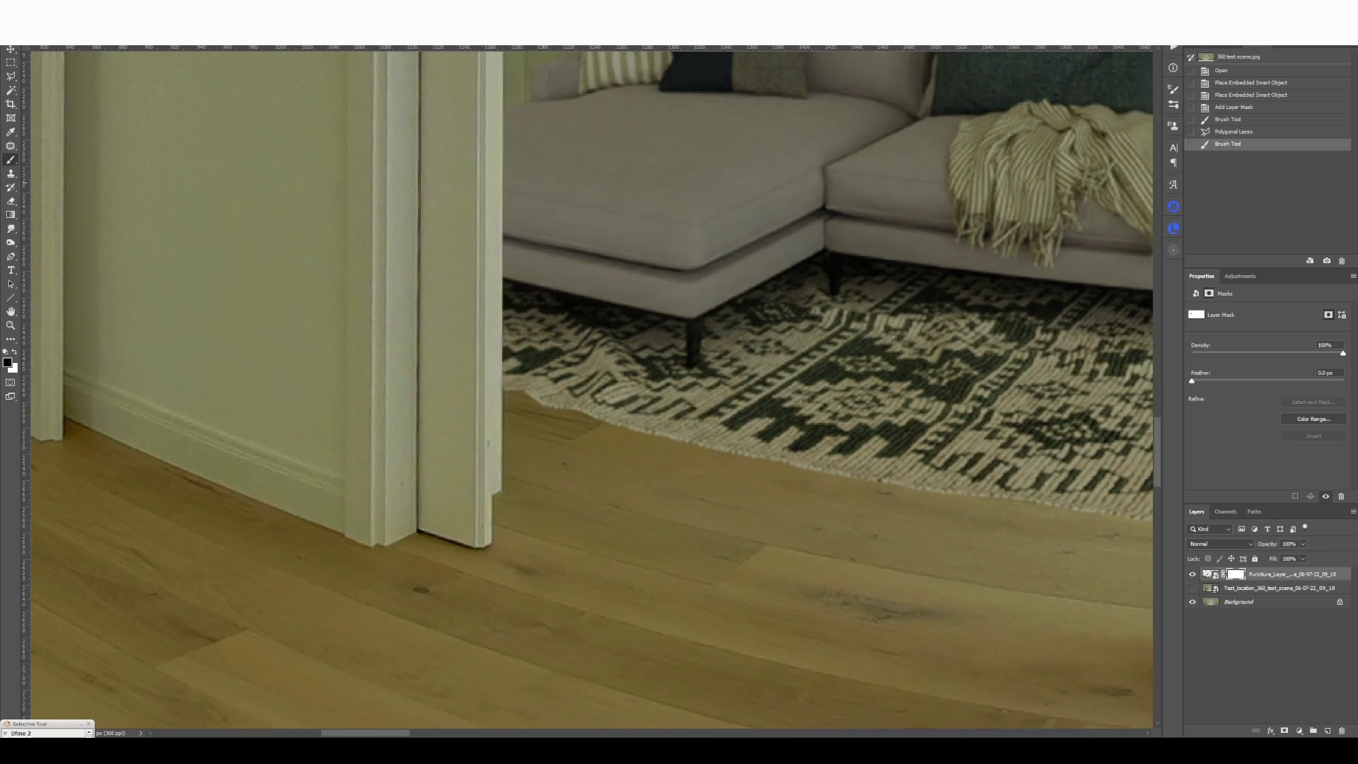
alt+scroll(524, 513, down, 5)
drag(525, 148, 513, 382)
key(ctrl+d)
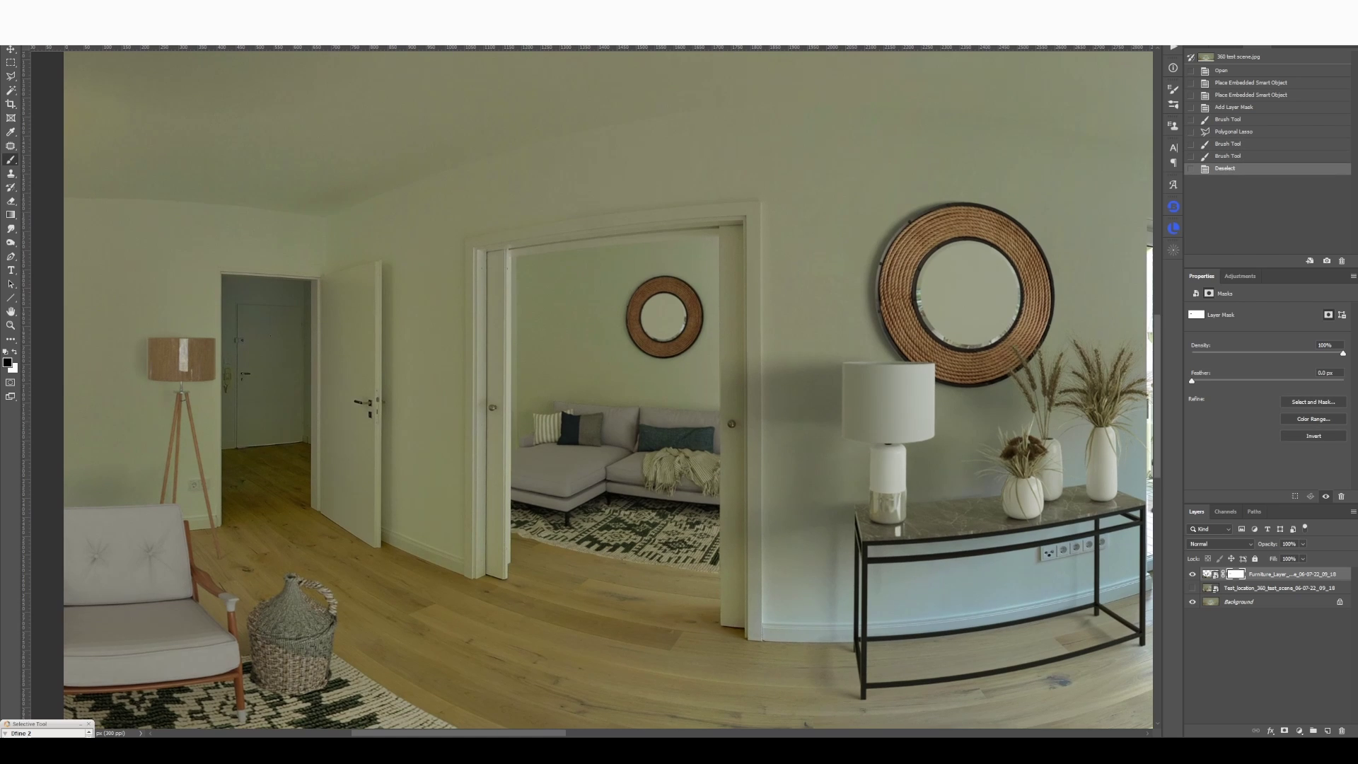
Step: Compare the doorway with the Furniture_Layer hidden and shown to check the masked door edges
alt+scroll(748, 548, up, 4)
click(1193, 574)
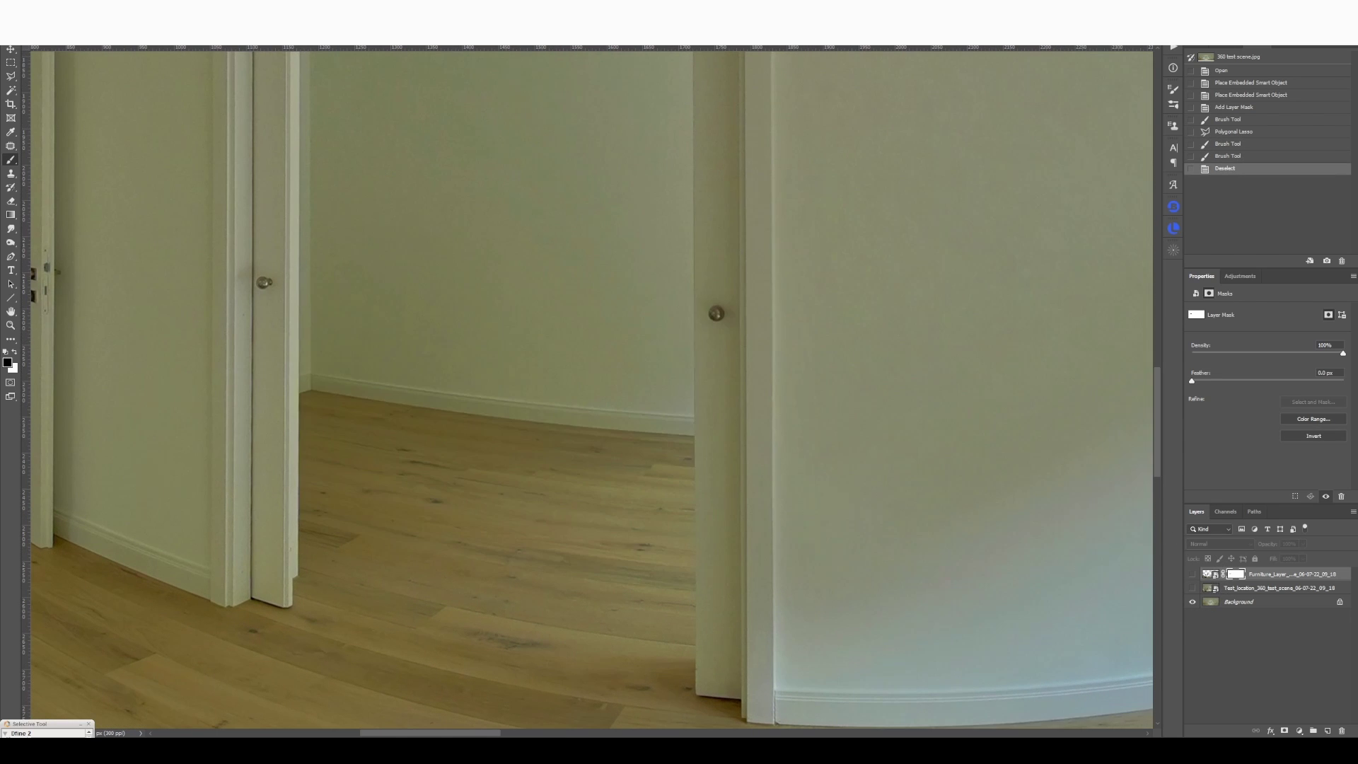
click(1193, 575)
click(1193, 575)
click(1193, 575)
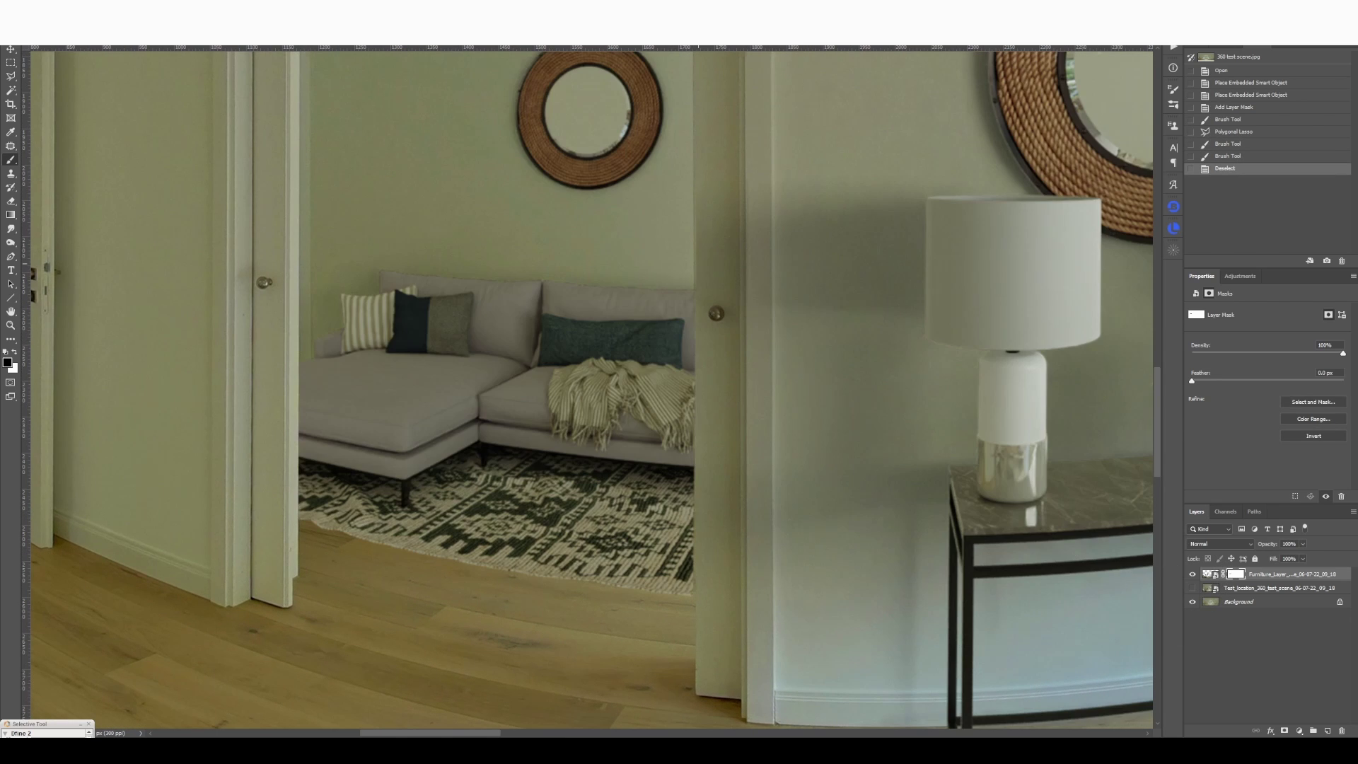
Step: Outline the right sliding door with a Polygonal Lasso selection, following its inner edge from beside the round mirror down to the floor
alt+scroll(728, 264, up, 2)
key(l)
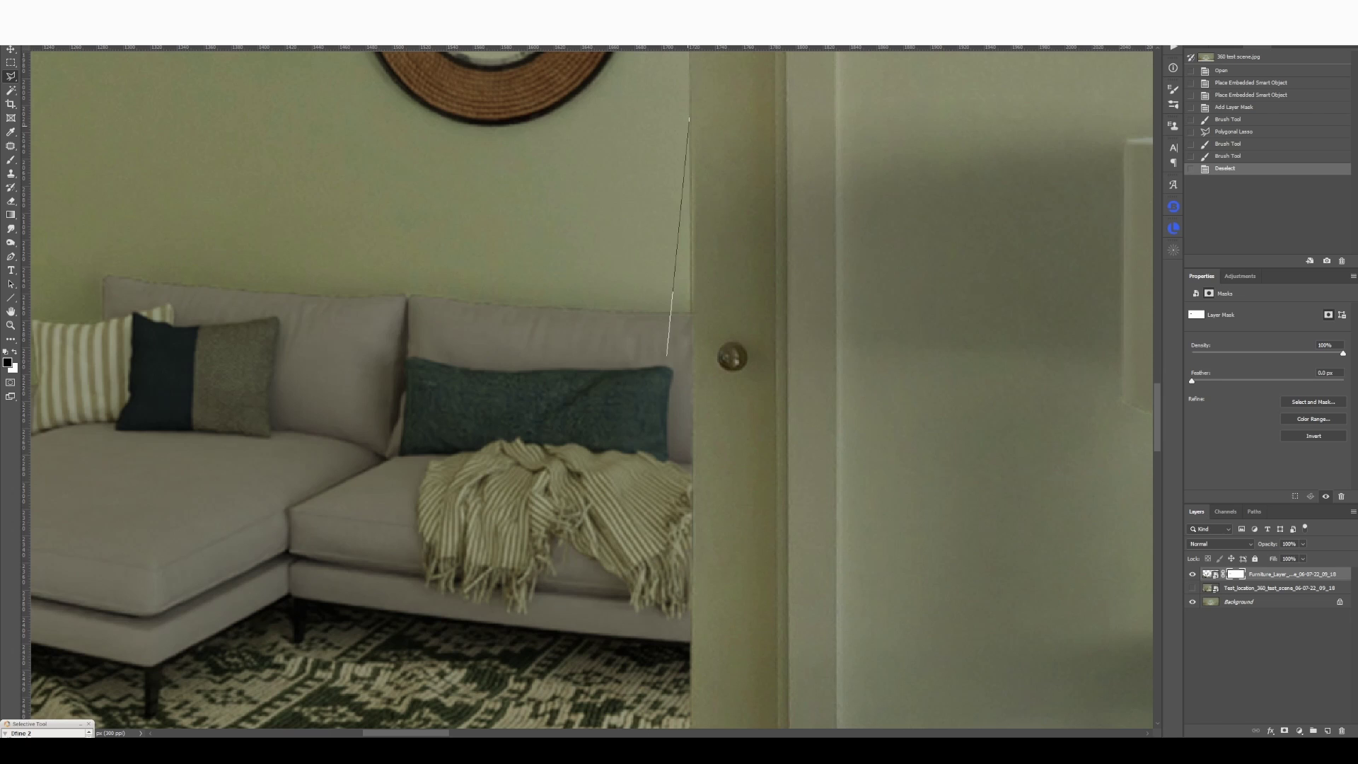
scroll(667, 356, down, 5)
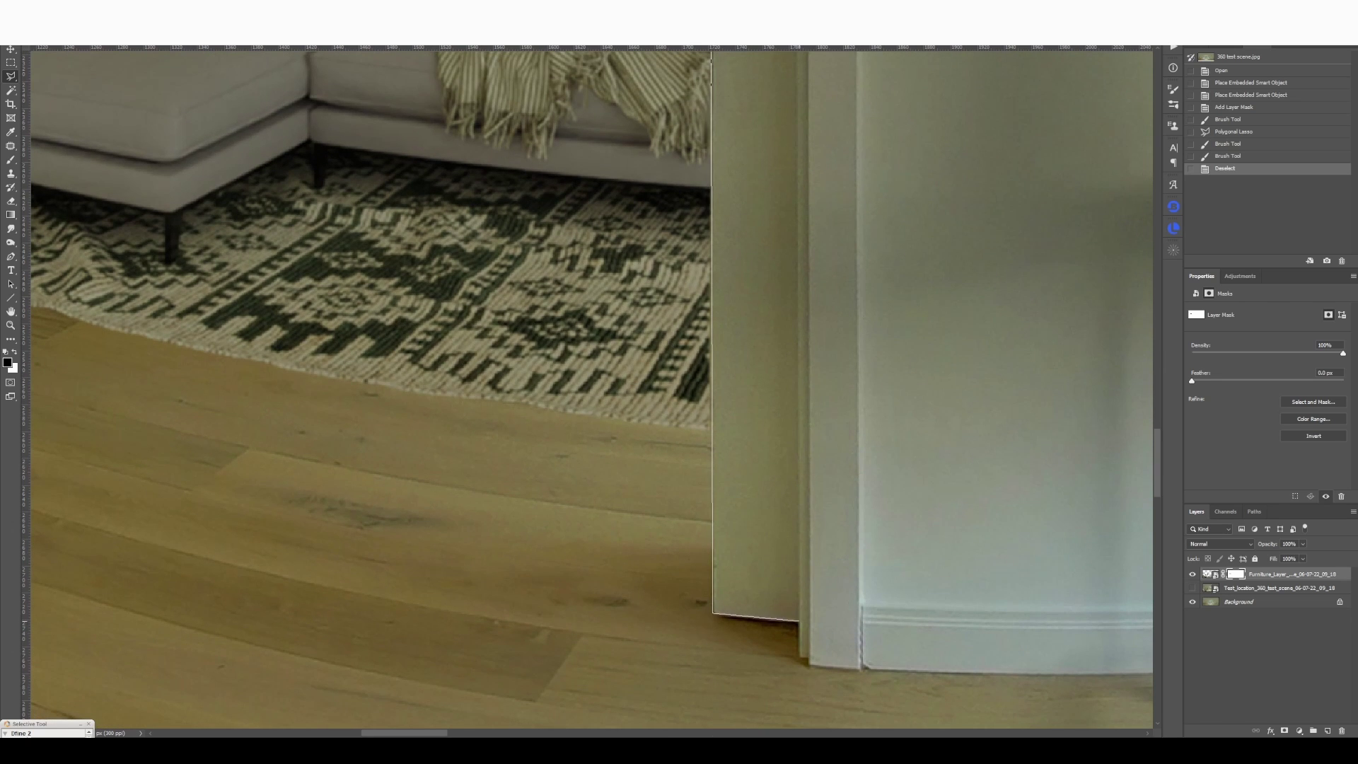
scroll(800, 535, up, 5)
scroll(800, 534, down, 2)
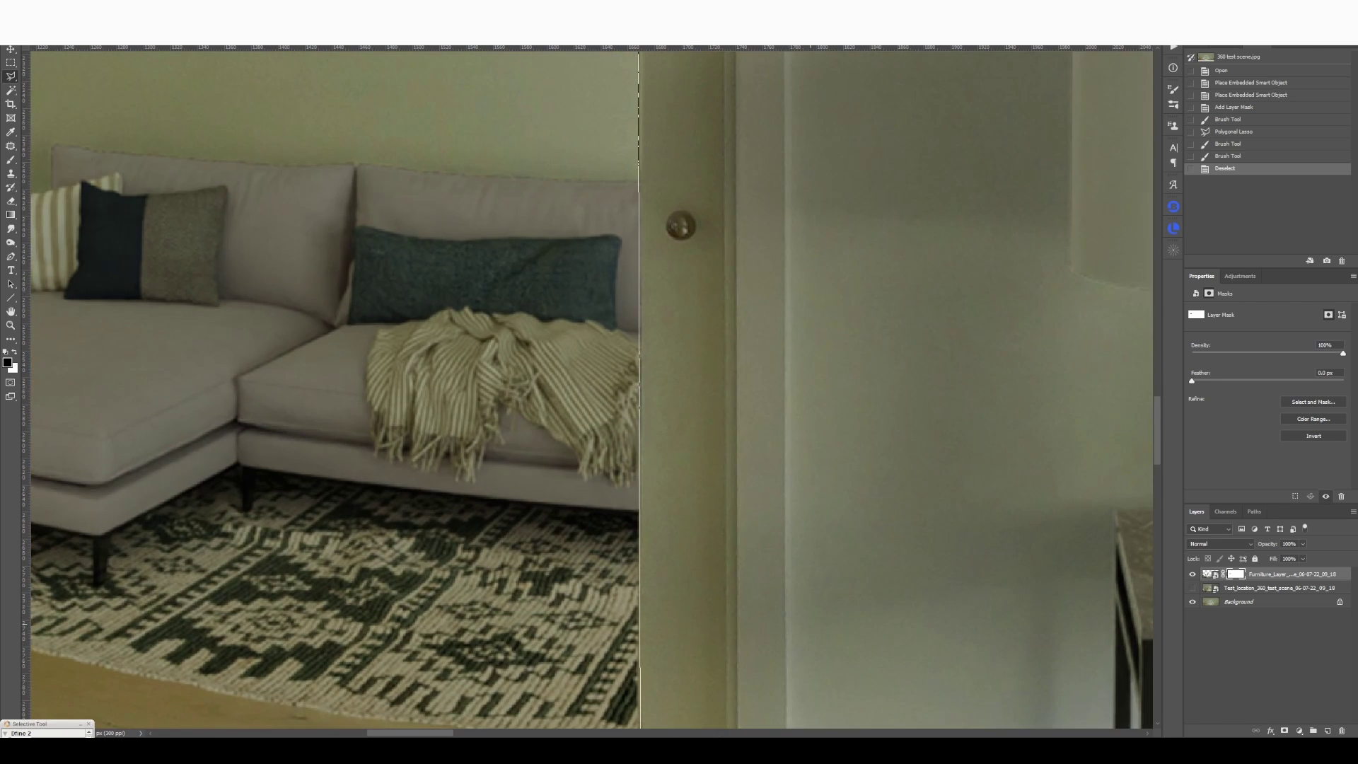
scroll(799, 534, up, 5)
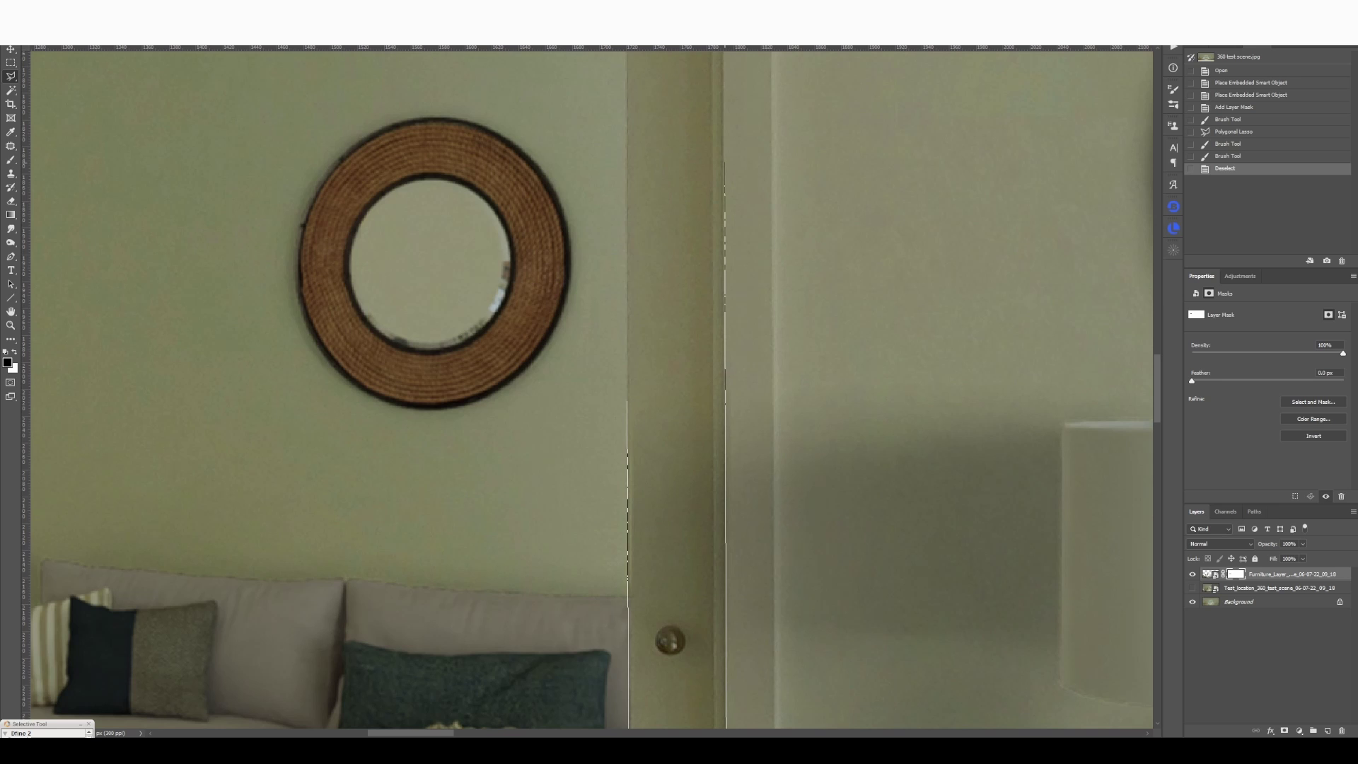
click(627, 158)
Step: Brush the Furniture_Layer mask black inside the right door selection, deselect, and touch up the mask around that door
key(b)
alt+scroll(713, 244, down, 5)
mouse_move(696, 311)
mouse_down()
mouse_move(698, 537)
mouse_move(700, 306)
mouse_up()
key(ctrl+d)
mouse_move(736, 441)
mouse_down()
mouse_move(761, 242)
mouse_move(713, 256)
mouse_up()
drag(699, 655, 702, 647)
Step: Inspect the rest of the panorama, from the console table past the windows and radiator to the sofa and wall picture
drag(799, 529, 298, 514)
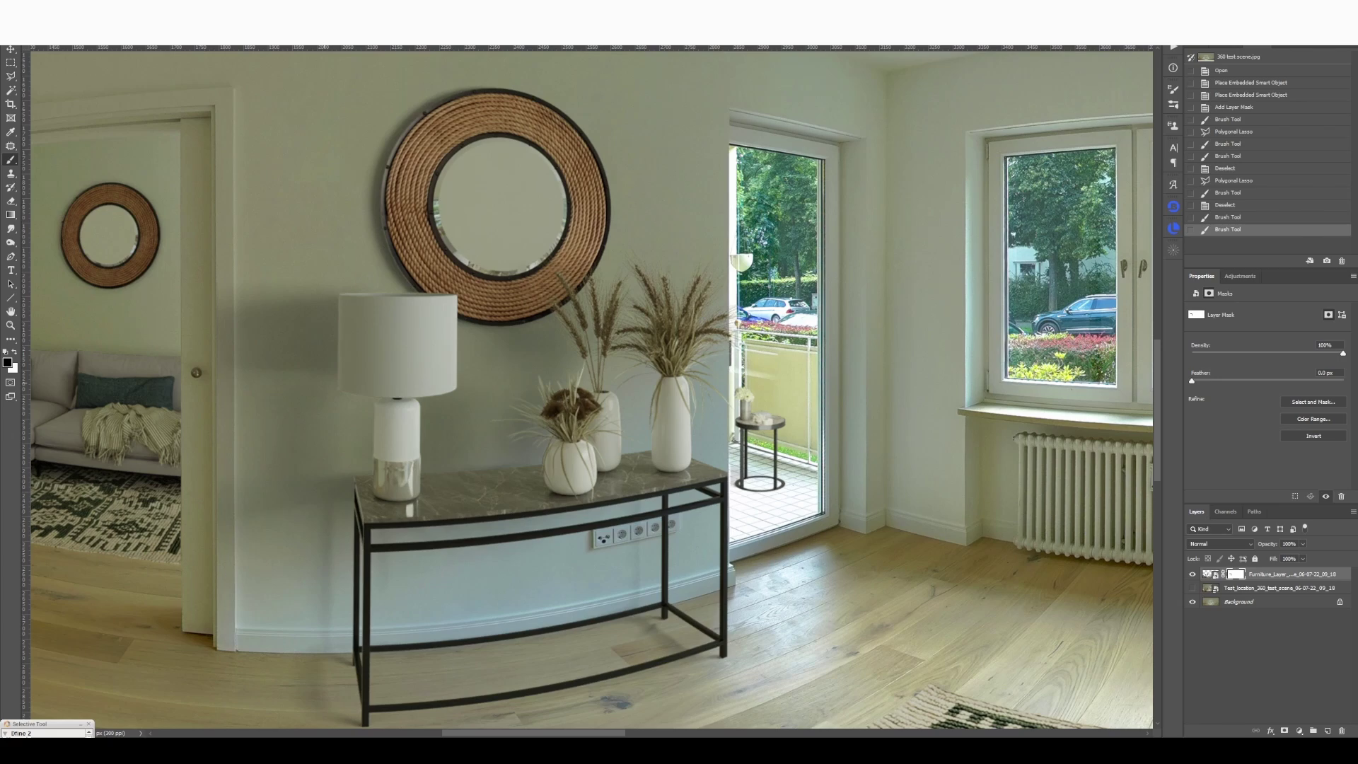
drag(822, 421, 502, 332)
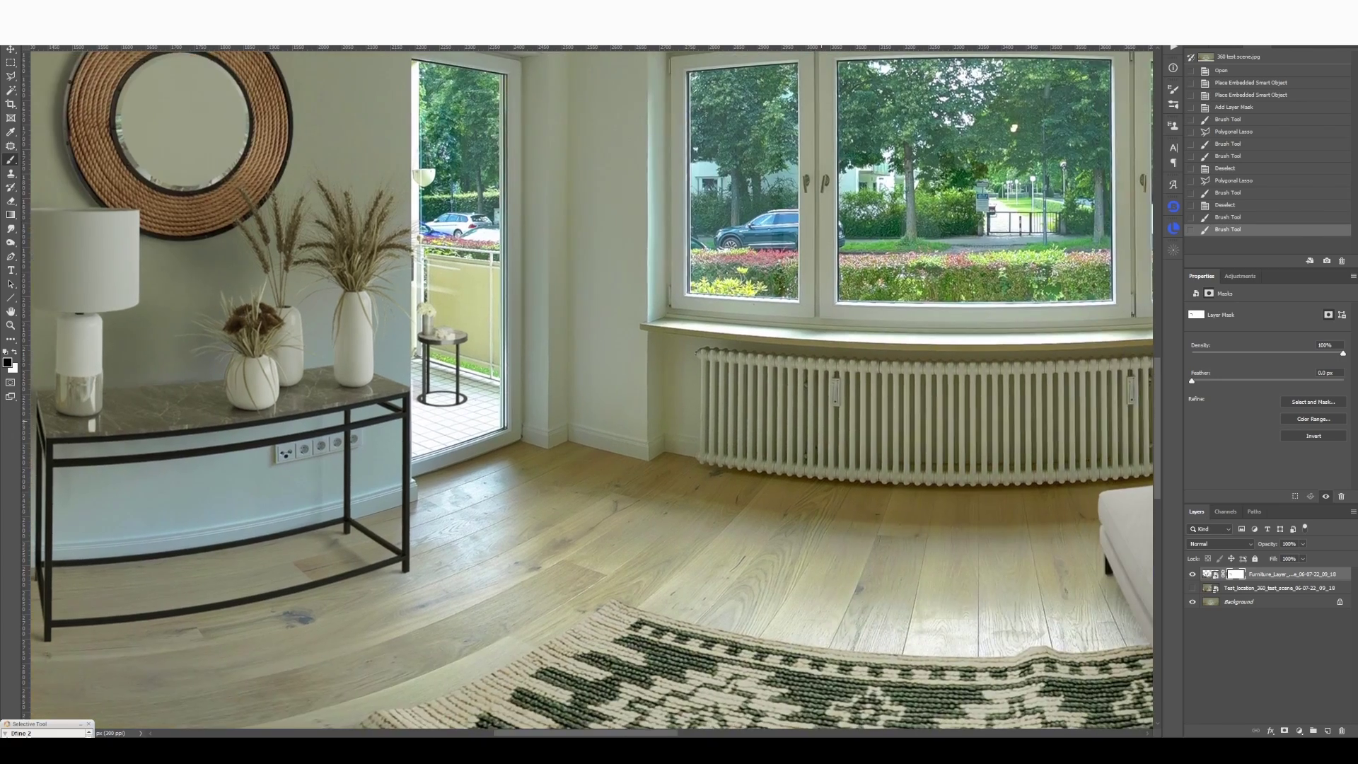
drag(1019, 438, 498, 298)
alt+scroll(731, 236, down, 3)
alt+scroll(720, 235, up, 10)
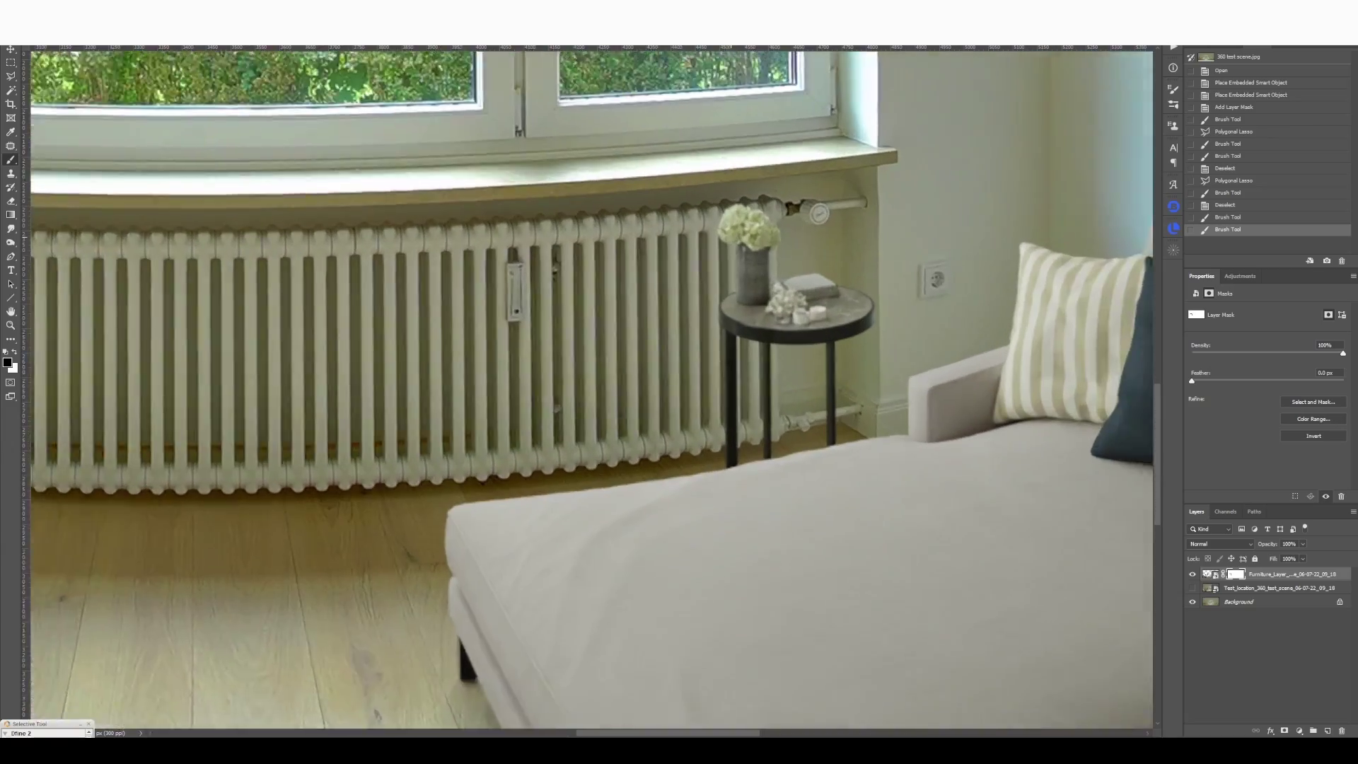
alt+scroll(731, 237, down, 3)
drag(1056, 166, 663, 336)
alt+scroll(663, 336, down, 2)
alt+scroll(663, 336, down, 5)
drag(980, 223, 404, 277)
Step: Draw a Polygonal Lasso selection of the wall strip hugging the beach picture frame's bottom and right edges
alt+scroll(404, 276, up, 3)
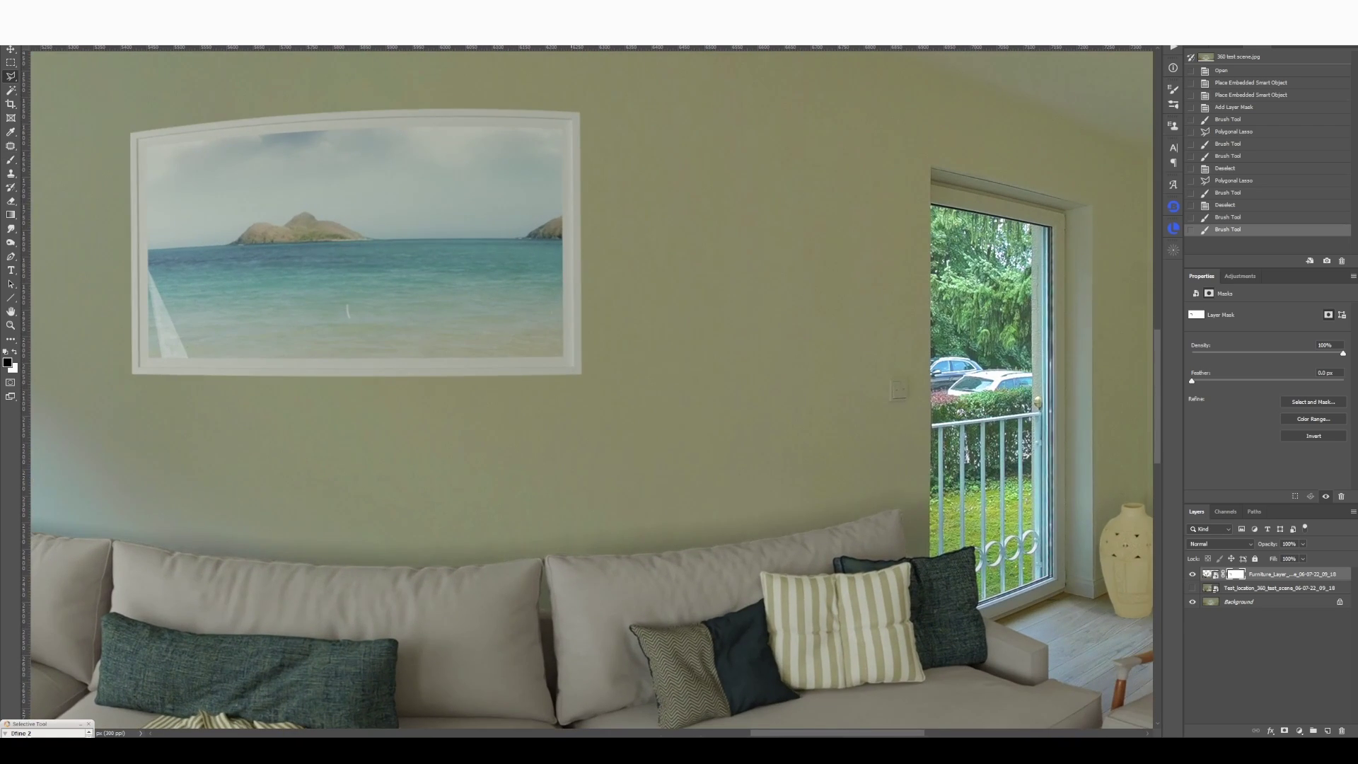
alt+scroll(575, 120, up, 3)
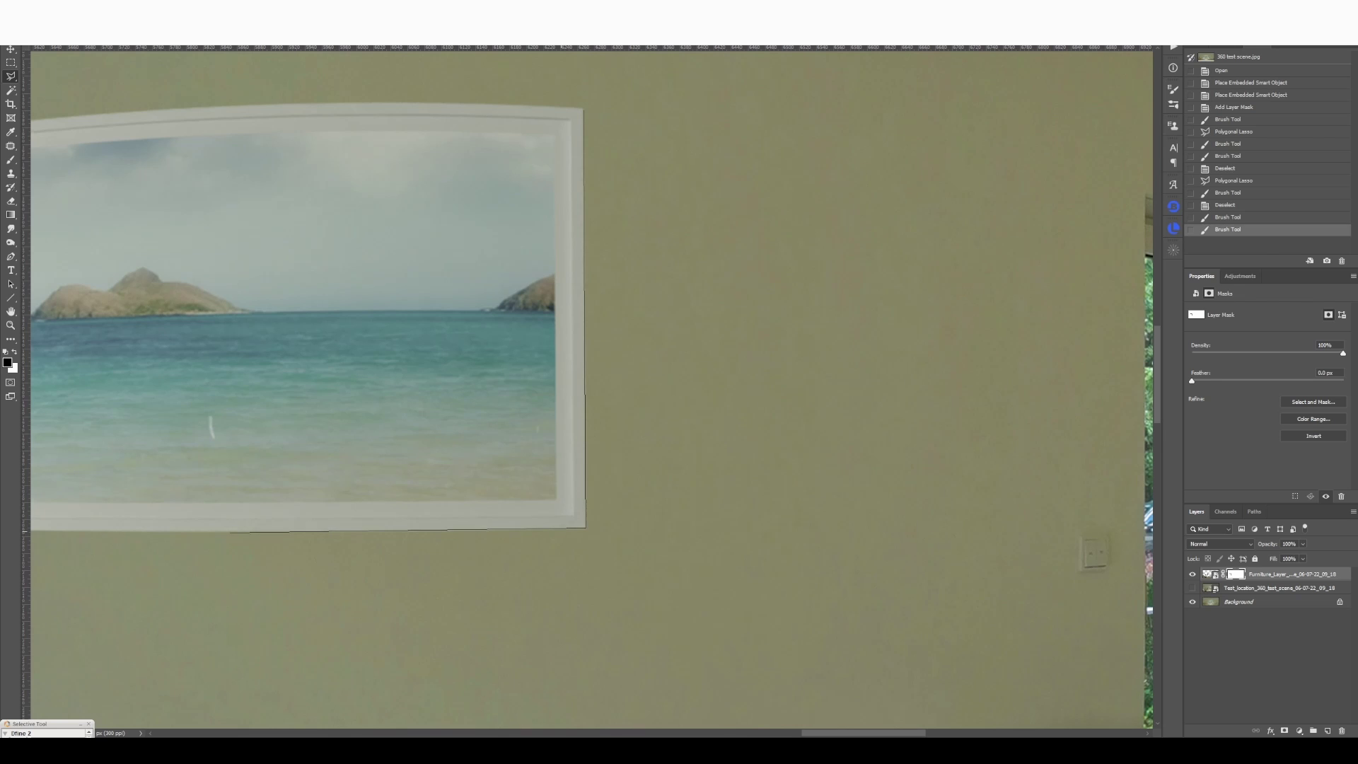
drag(230, 532, 741, 483)
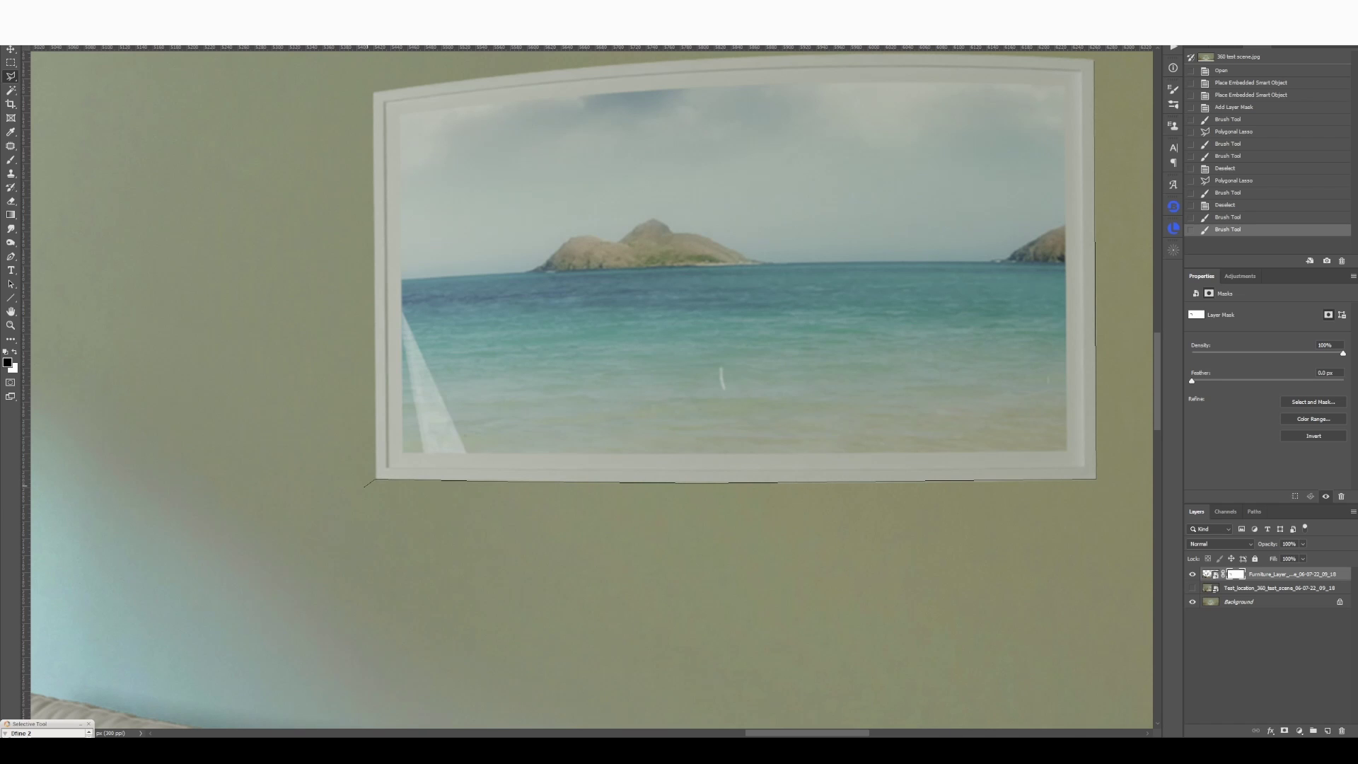
click(347, 501)
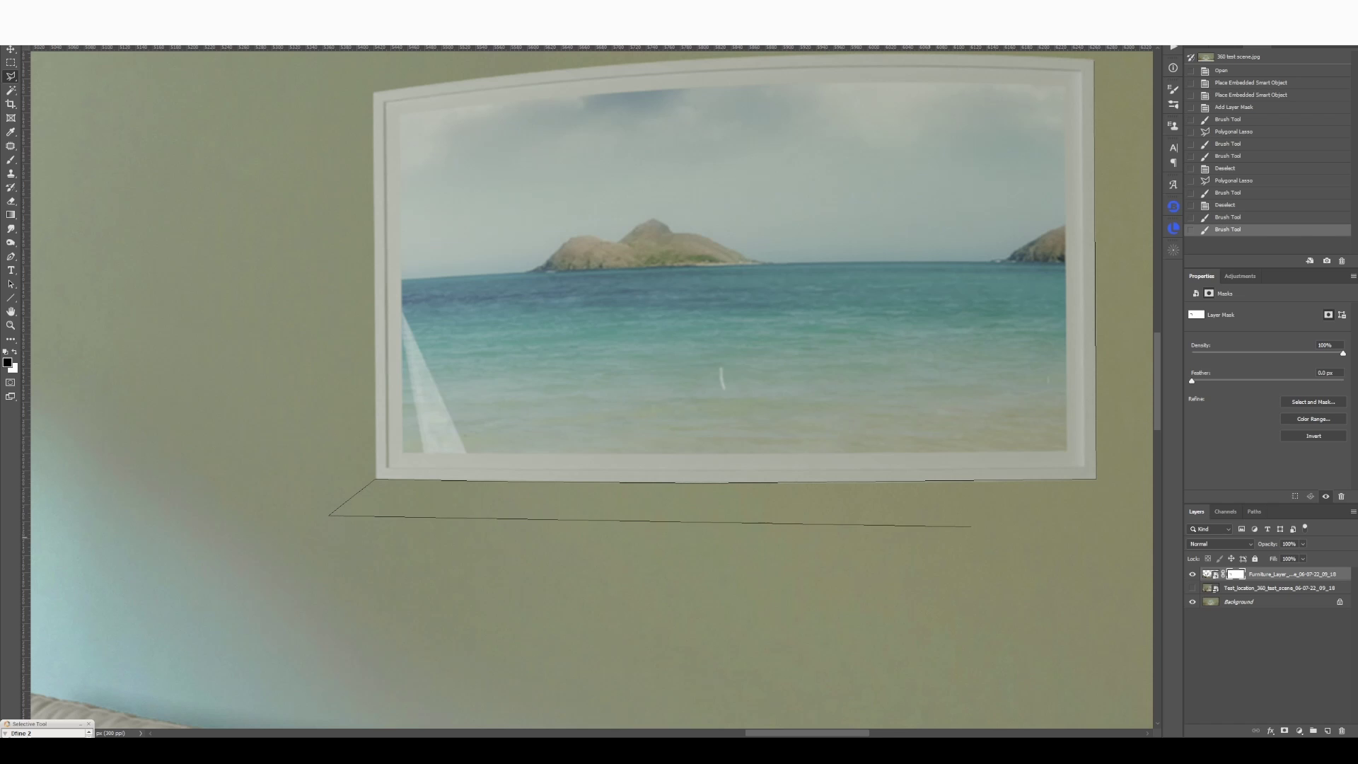
drag(1100, 522, 711, 534)
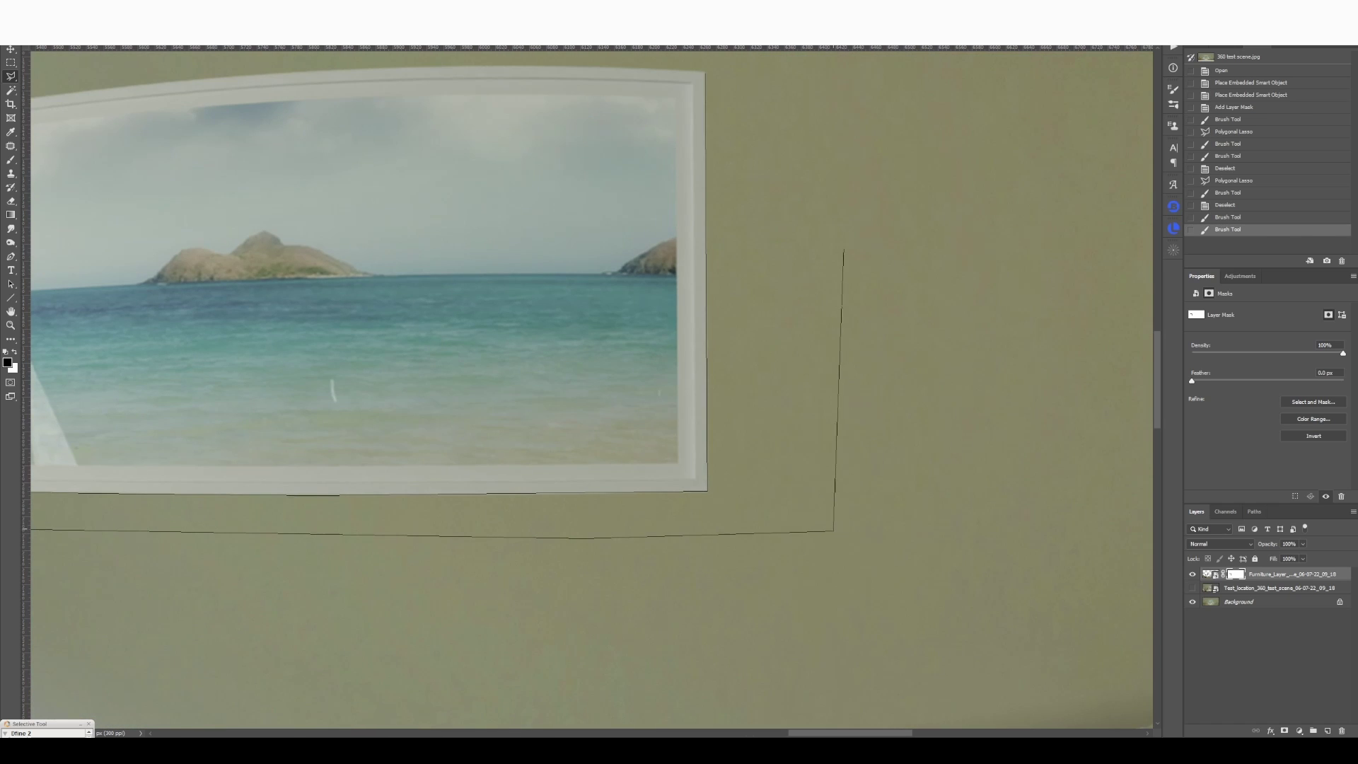
scroll(844, 249, up, 5)
click(847, 265)
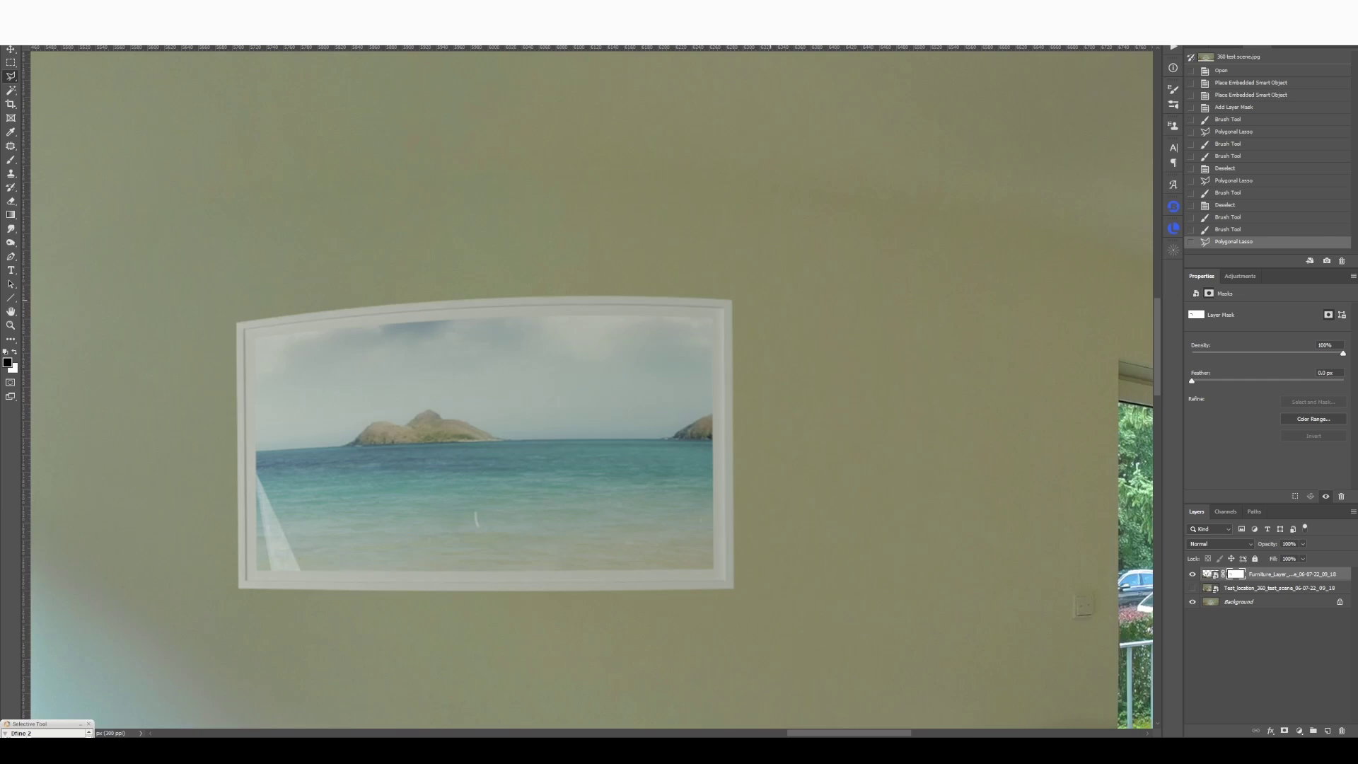
Step: Add a new empty layer directly below the Furniture_Layer and switch to the Brush tool
key(ctrl+minus)
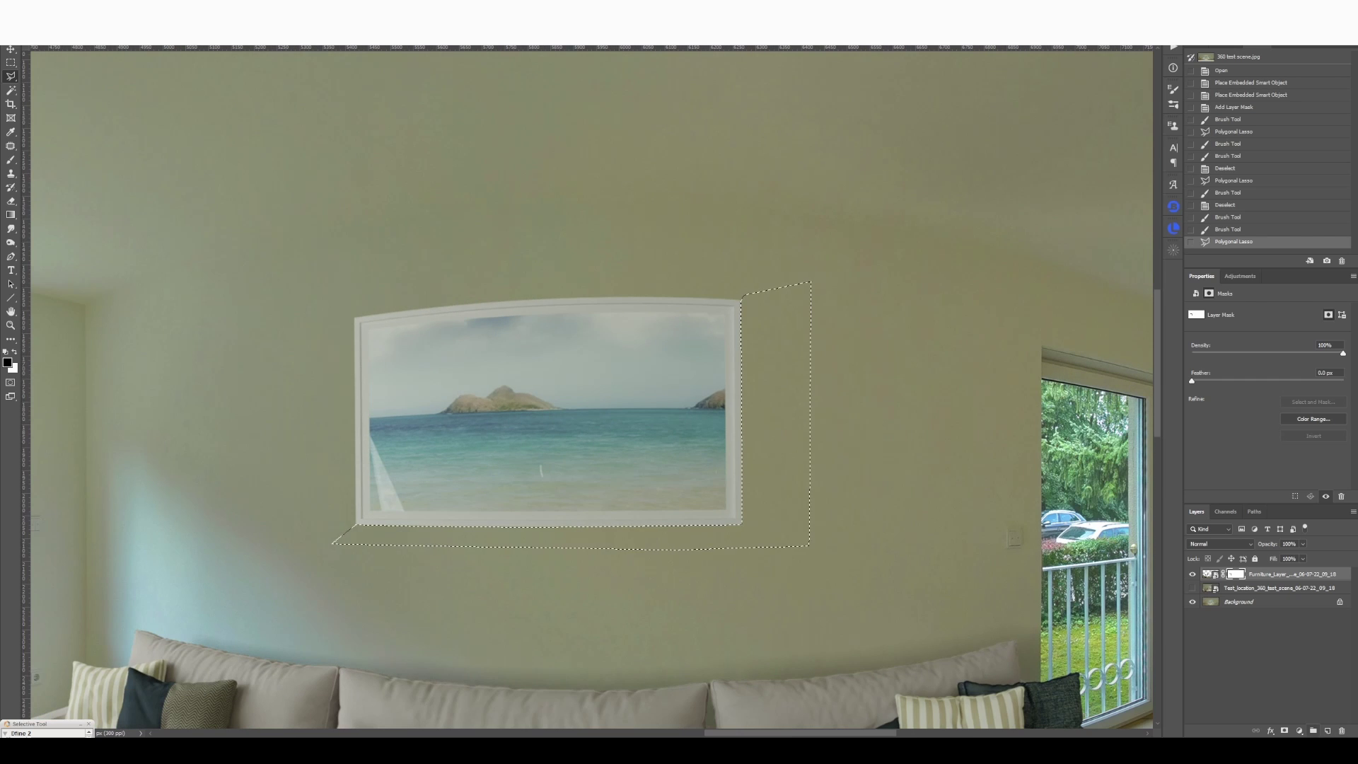
key(ctrl+shift+alt+n)
key(ctrl+bracketleft)
key(b)
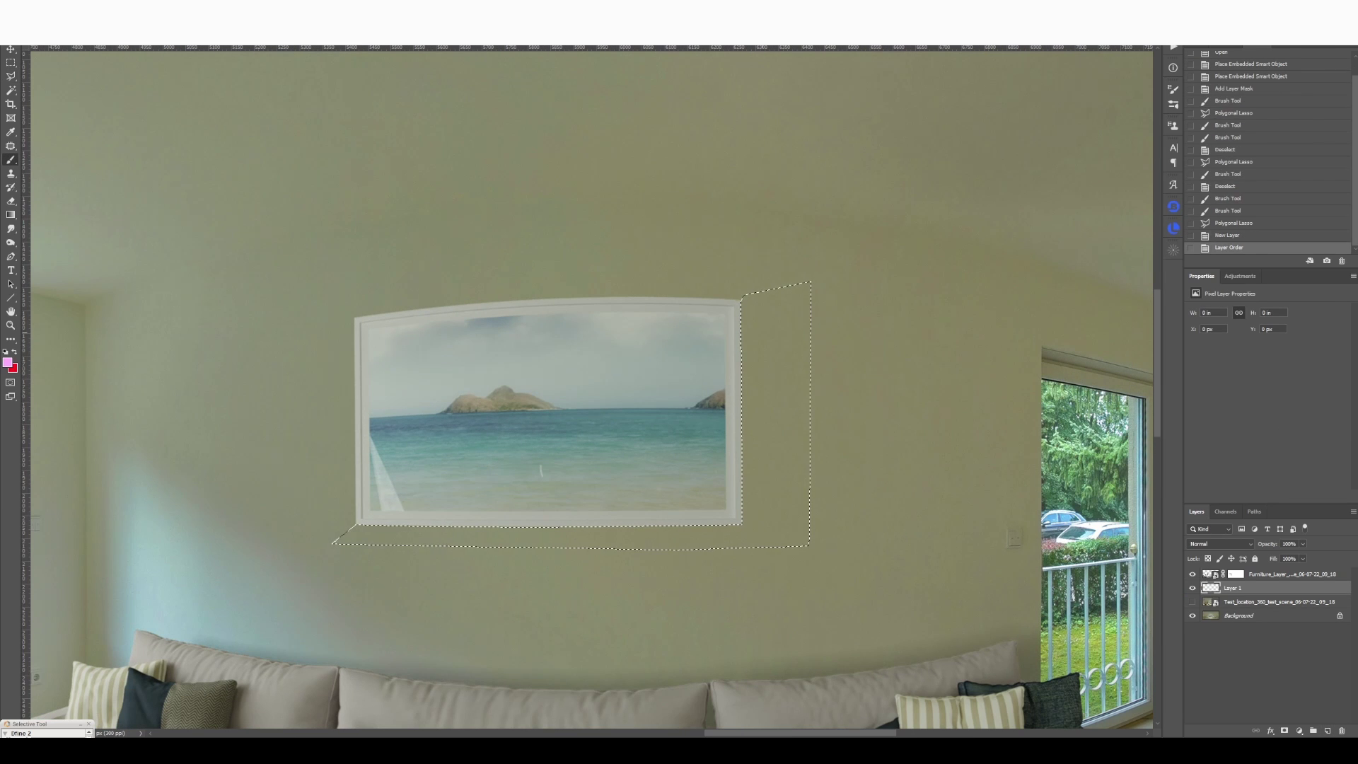
Step: Reset the brush colors and sample a muted shadow tone from the wall area around the vases and armchair
drag(743, 538, 341, 196)
key(d)
key(x)
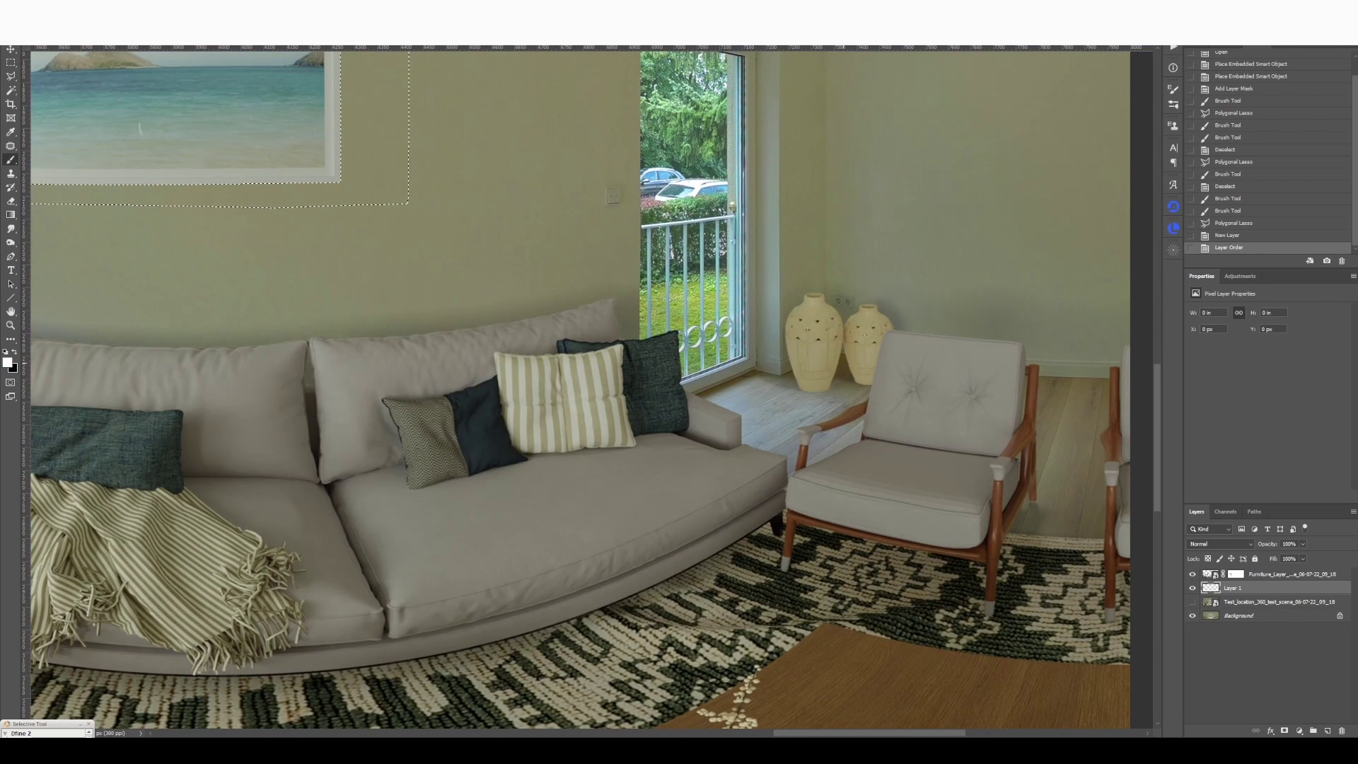
alt+click(847, 370)
mouse_move(847, 368)
alt+mouse_down()
mouse_move(925, 333)
mouse_move(986, 334)
mouse_move(1040, 370)
mouse_move(1002, 344)
alt+mouse_up()
Step: Paint a soft shadow inside the selection along the picture frame's right and bottom edges with straight brush strokes
click(328, 192)
drag(320, 191, 334, 401)
shift+click(338, 190)
drag(340, 191, 621, 129)
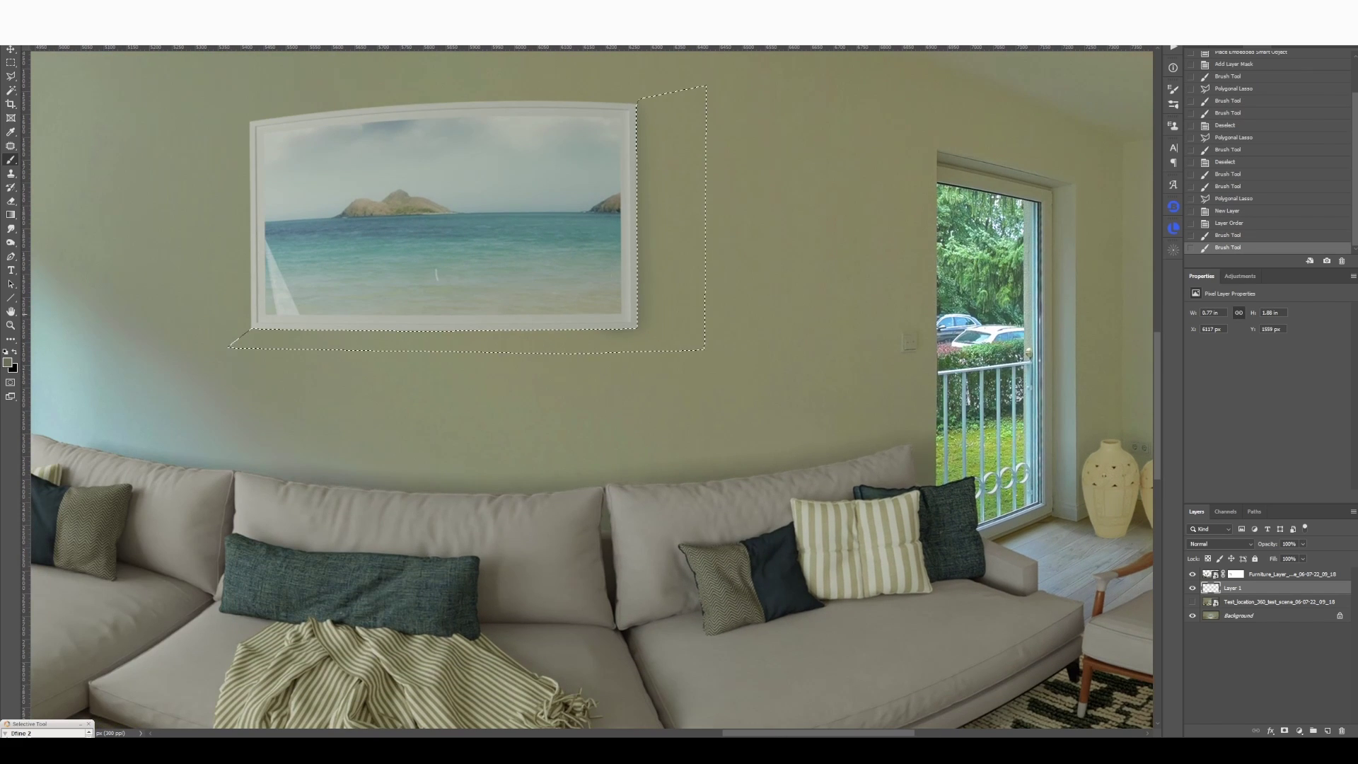
click(252, 313)
shift+click(617, 315)
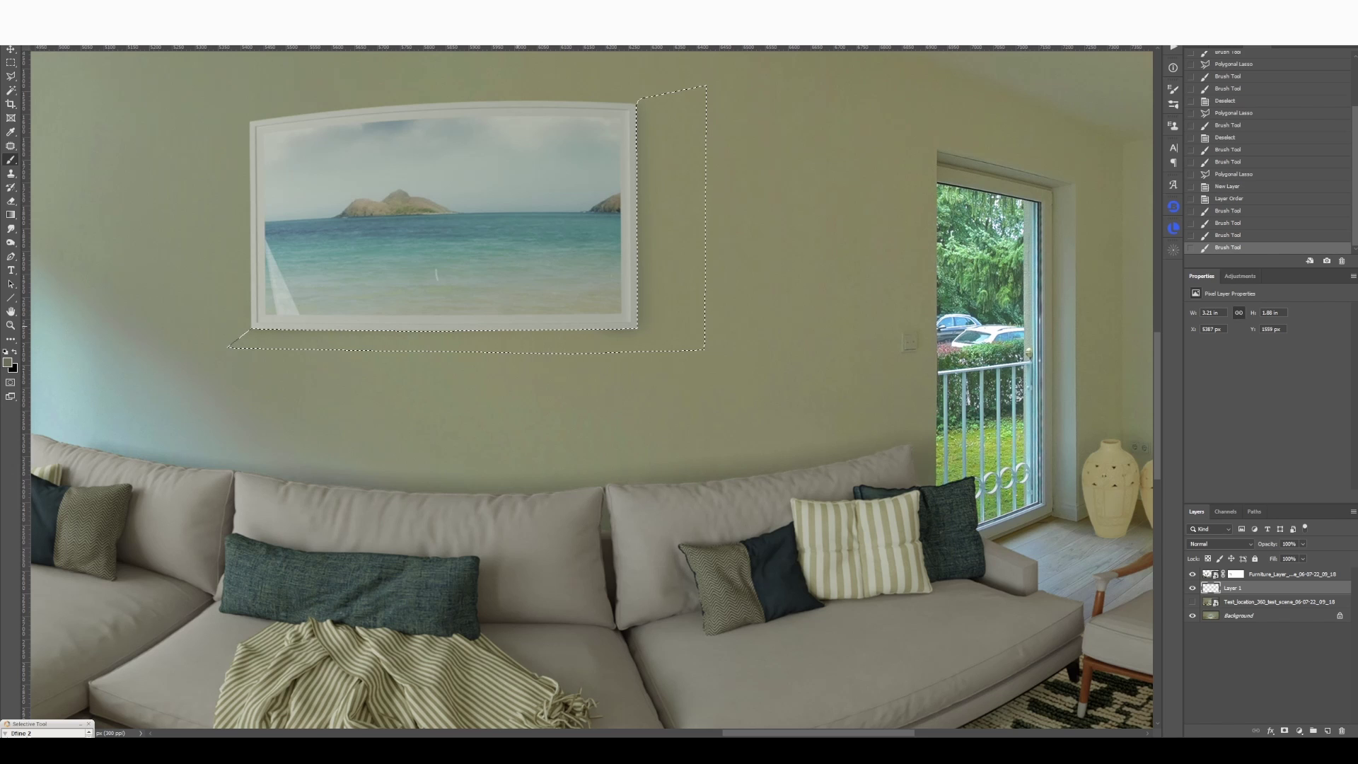
drag(473, 317, 501, 317)
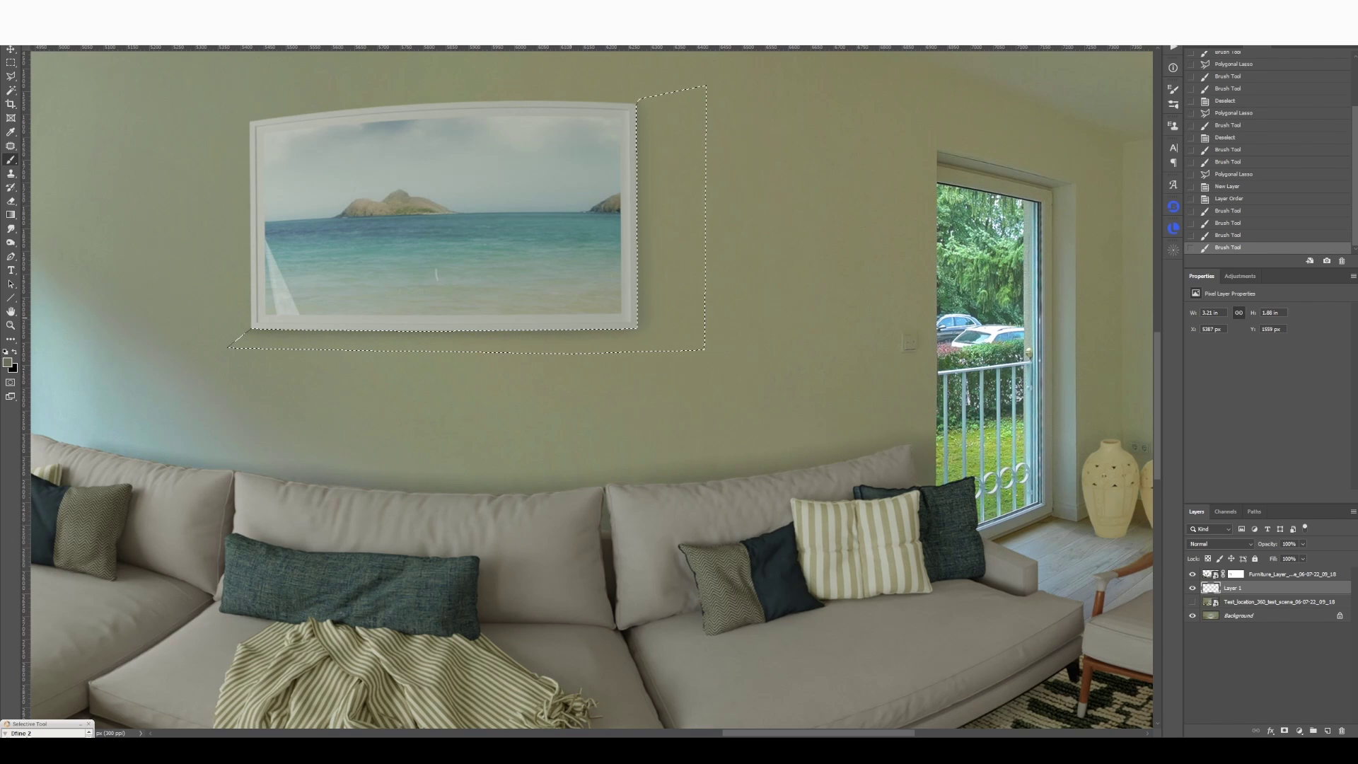
Step: Deselect and erase the excess painted shadow at the picture frame's lower-left corner
key(ctrl+d)
alt+scroll(321, 309, down, 5)
alt+scroll(321, 309, up, 6)
key(e)
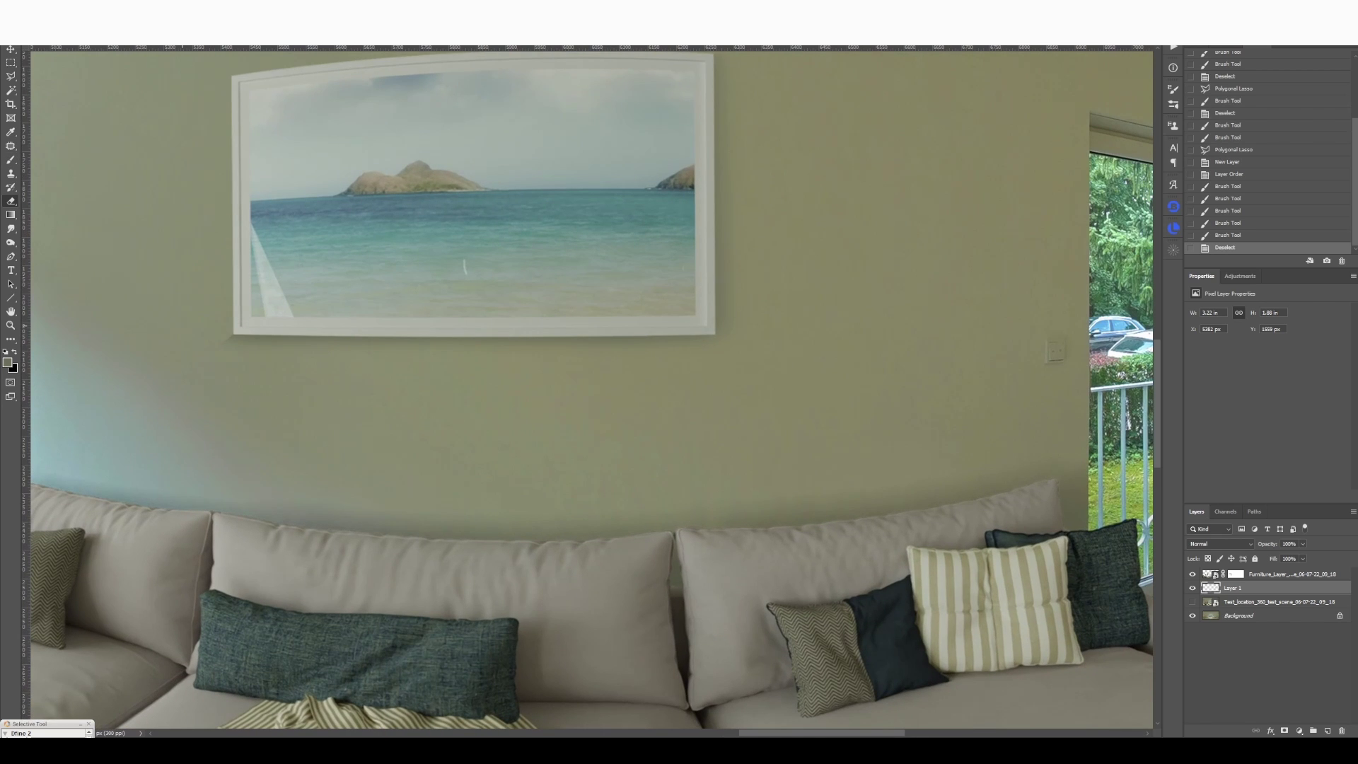
click(217, 336)
drag(674, 159, 612, 307)
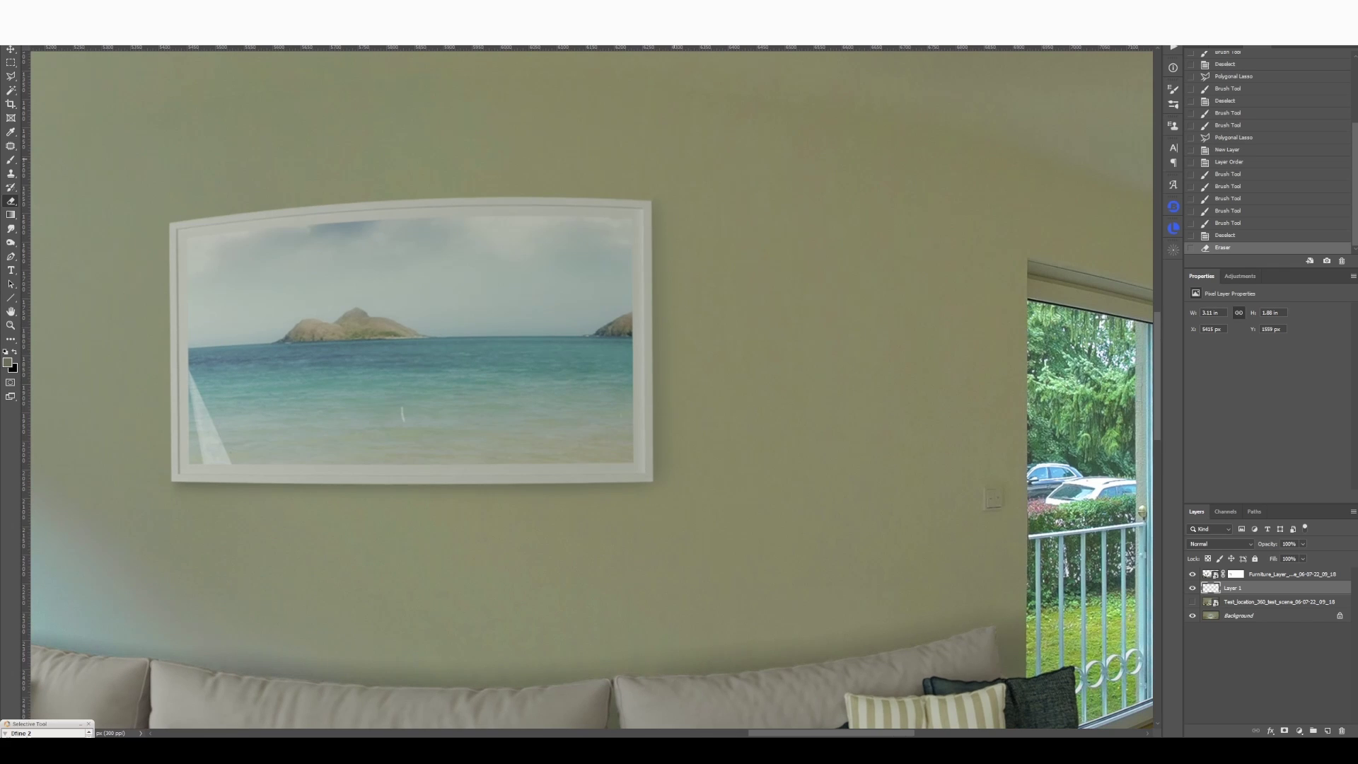
Step: Compare the whole panorama with the Furniture_Layer hidden and shown to check the staging and the painted picture shadow
alt+scroll(665, 233, down, 6)
alt+scroll(661, 233, up, 2)
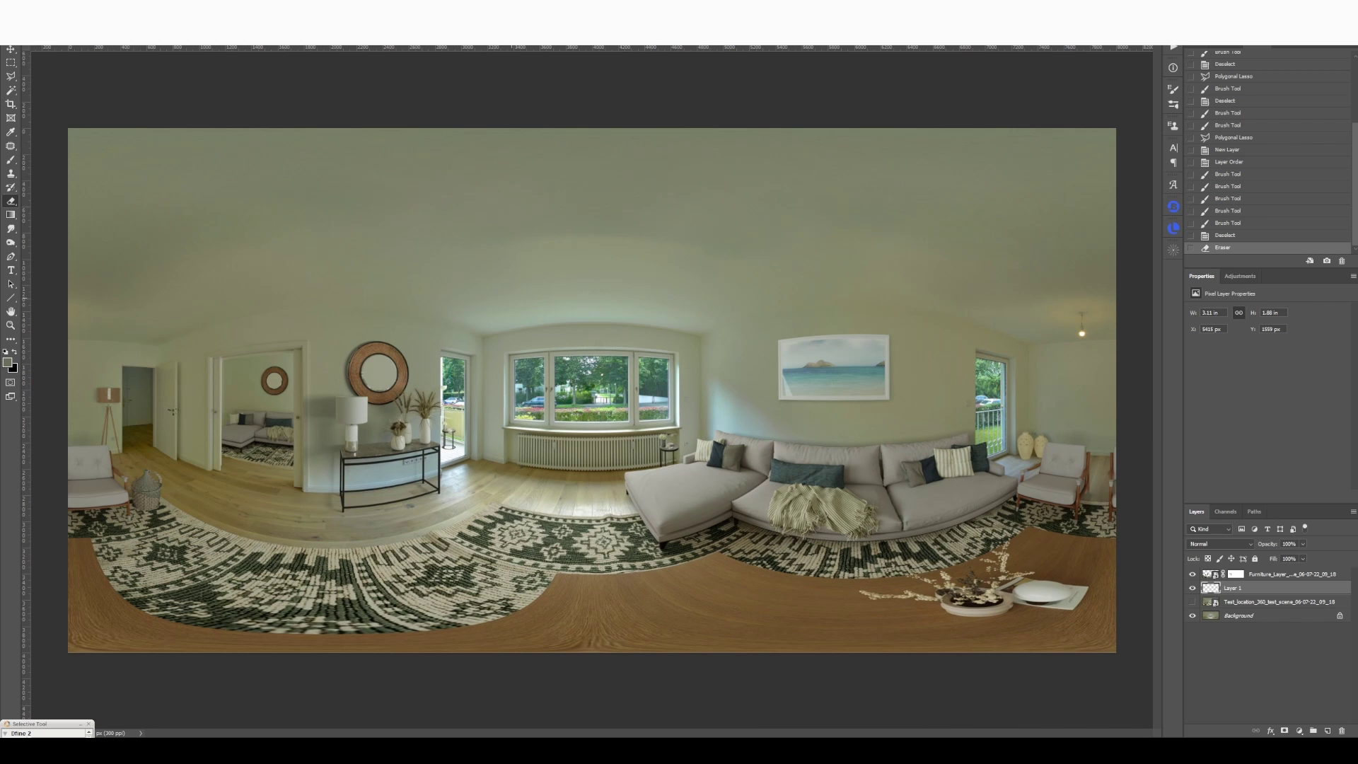
click(1193, 575)
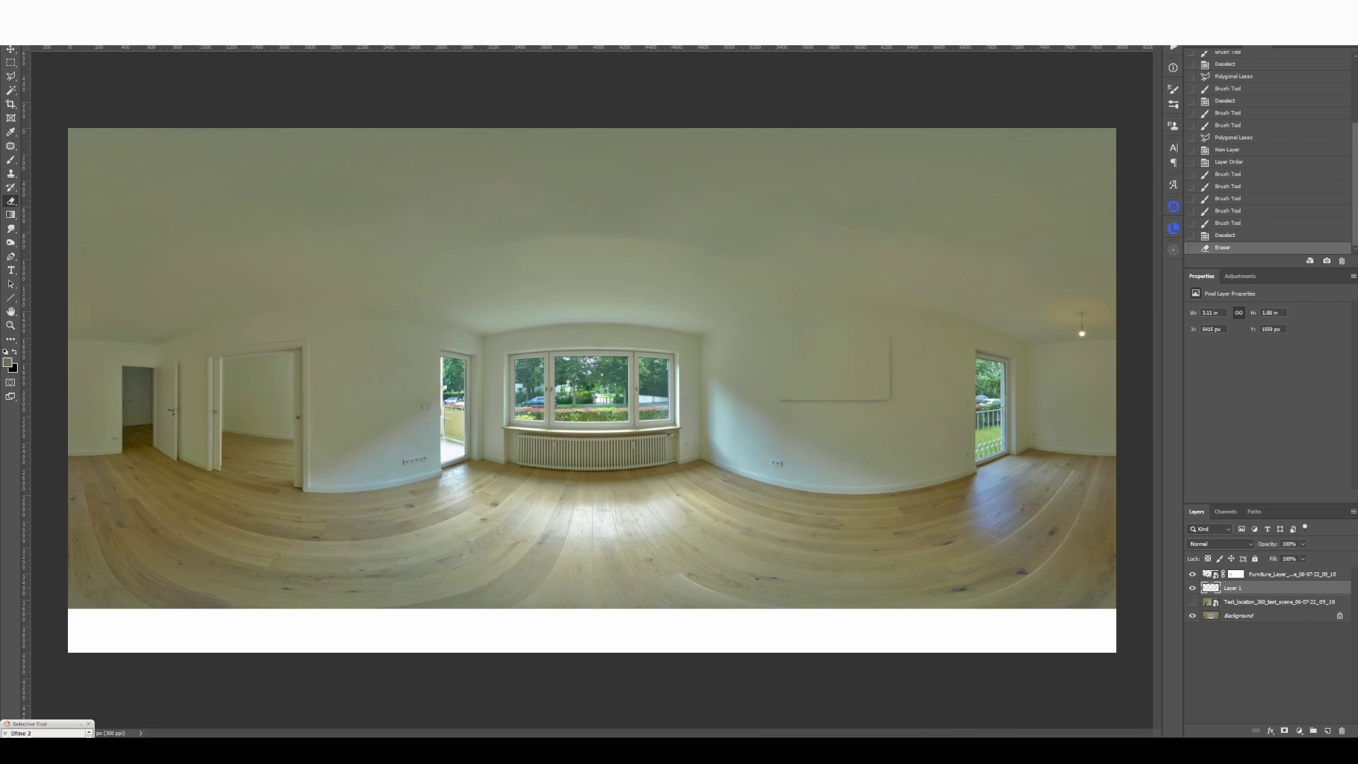
click(1193, 574)
click(1193, 575)
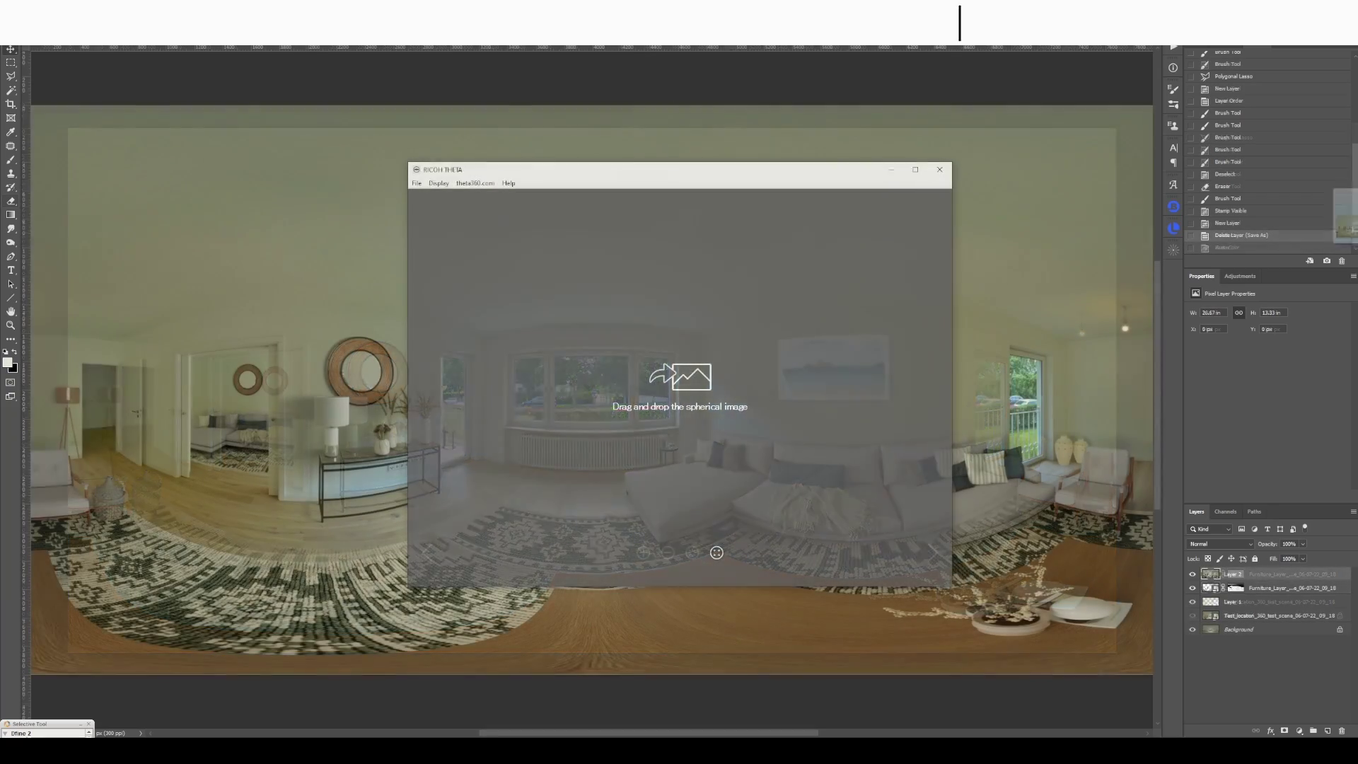